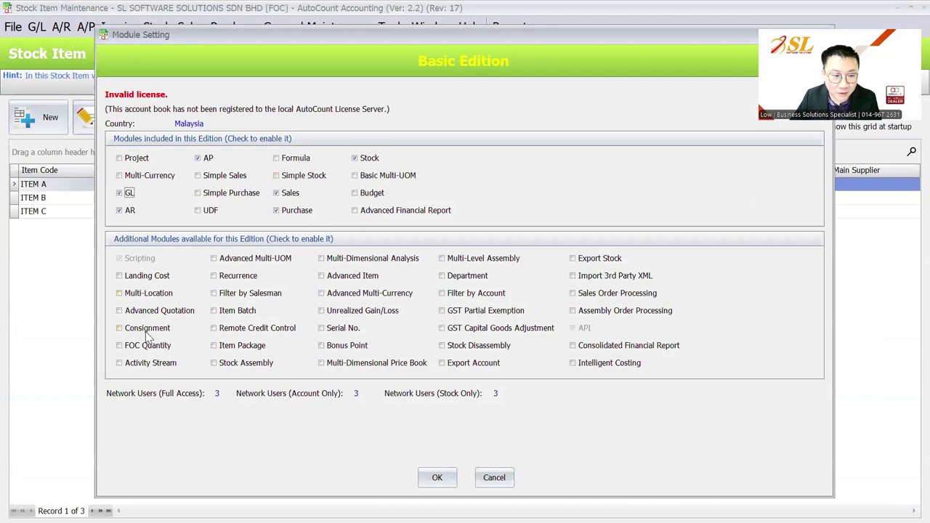
- Enable the additional FOC Quantity module and accept the module settings
click(144, 348)
click(437, 477)
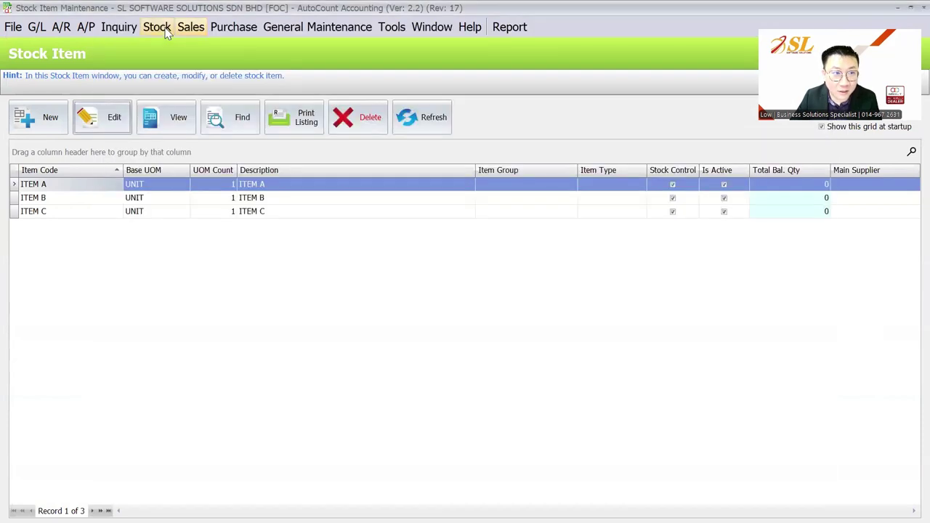
- Set ITEM A's sales entitlement to 1 FOC item for every sale of 10 items, and save the stock item
click(116, 120)
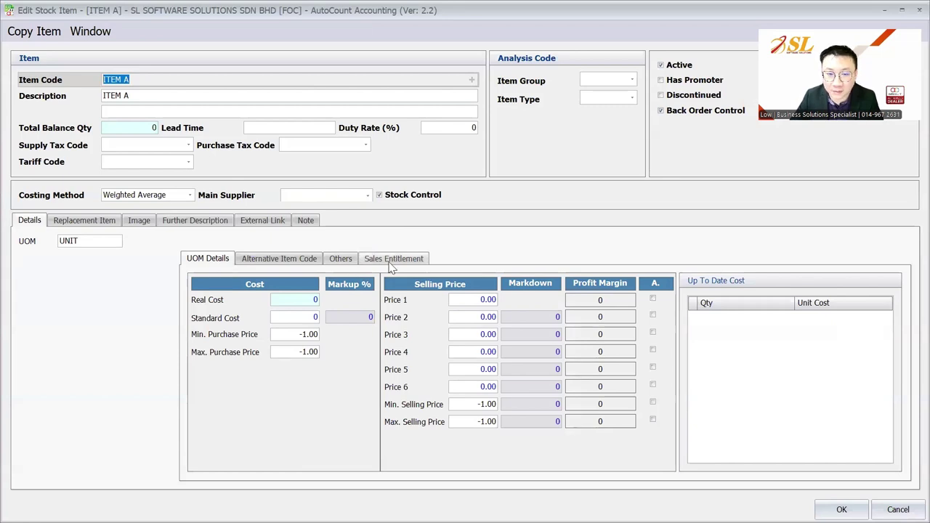
click(390, 263)
click(283, 288)
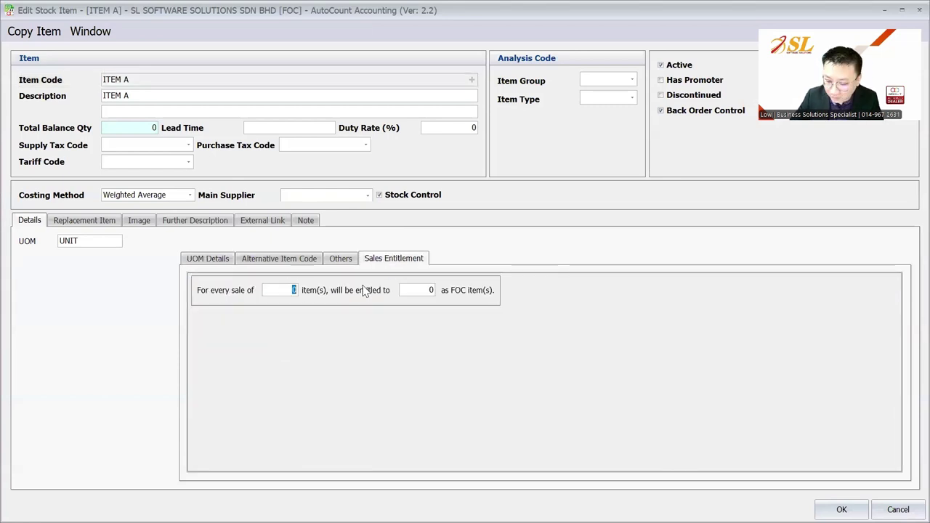
text(10)
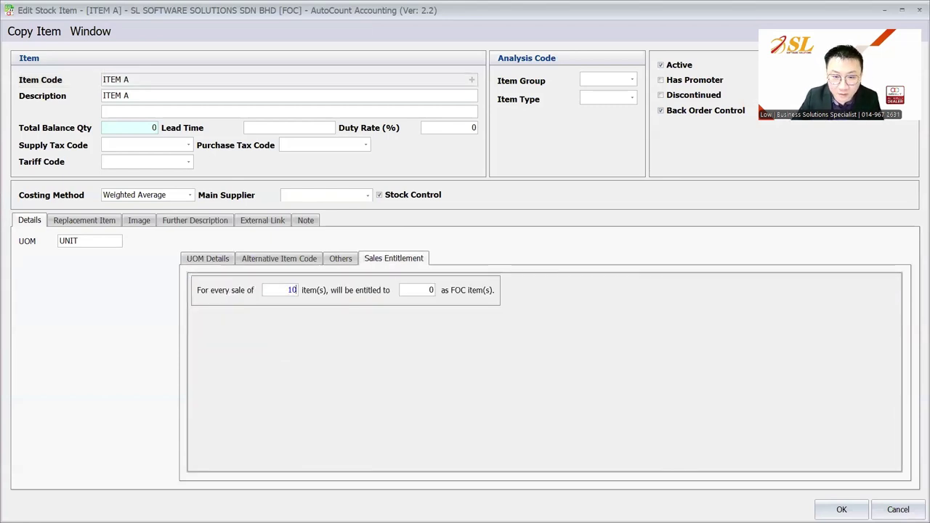
click(430, 290)
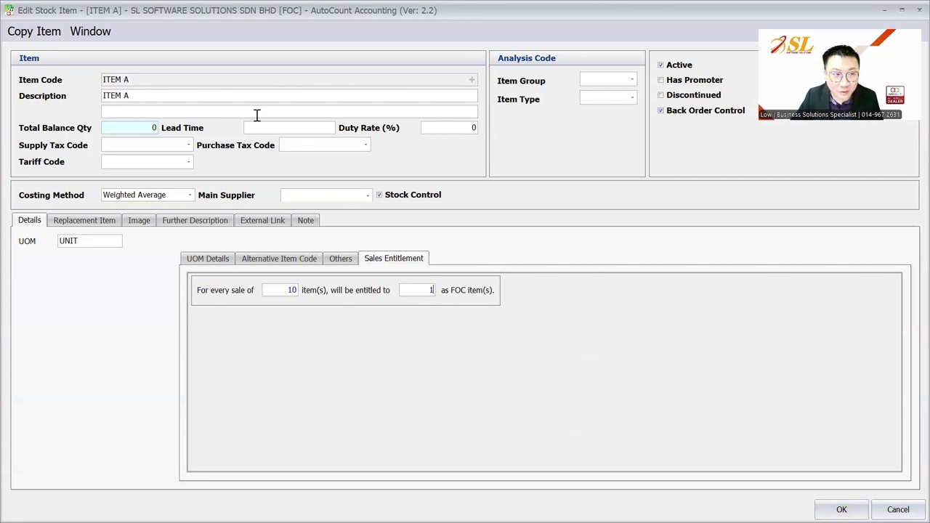
click(131, 80)
click(145, 95)
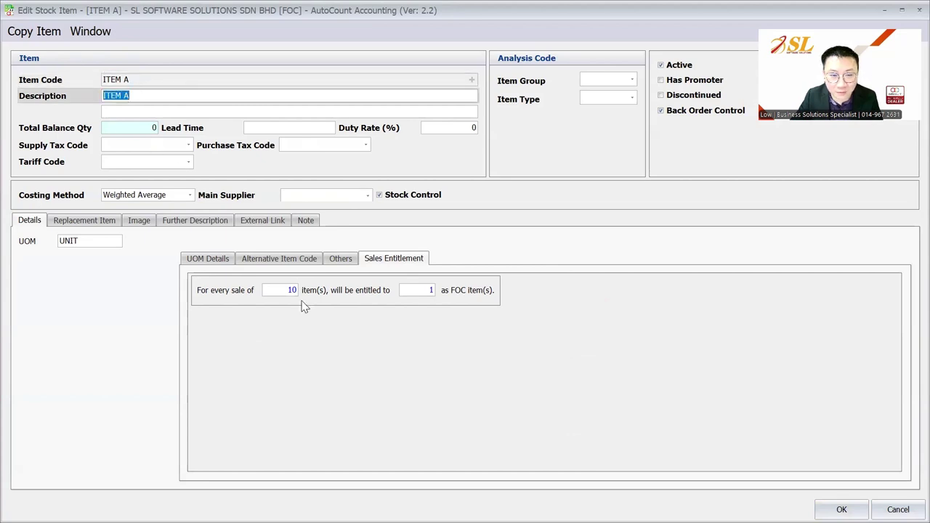
click(275, 291)
click(429, 291)
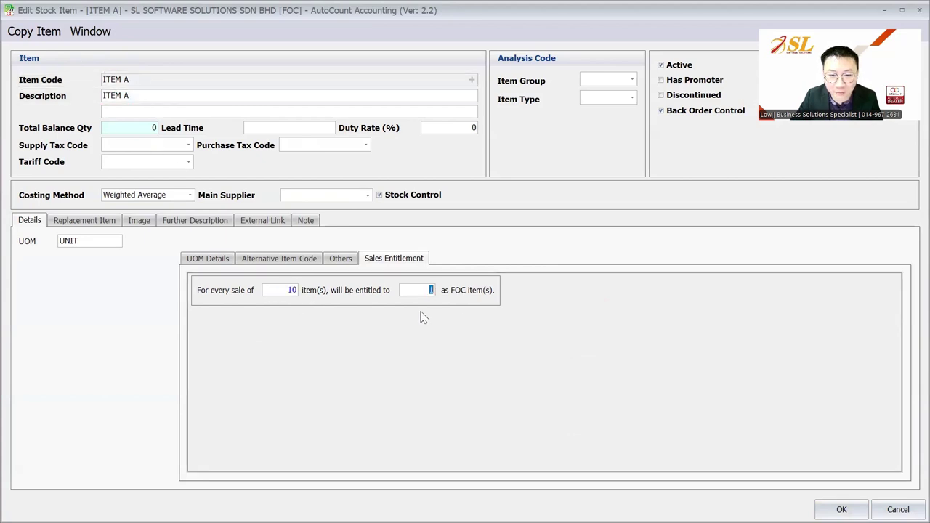
click(831, 507)
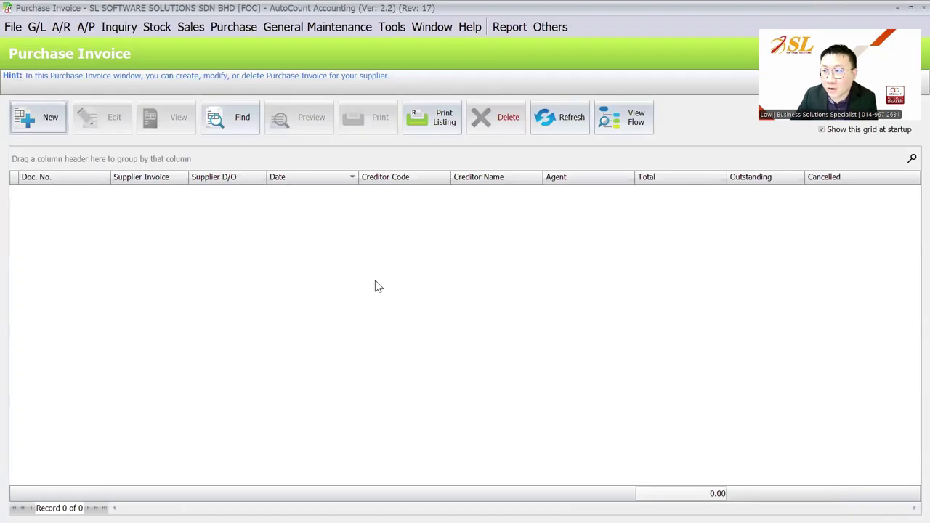
- Create a purchase invoice for SUPPLIER A with a line for 100 units of ITEM A at a unit price of 5
click(34, 124)
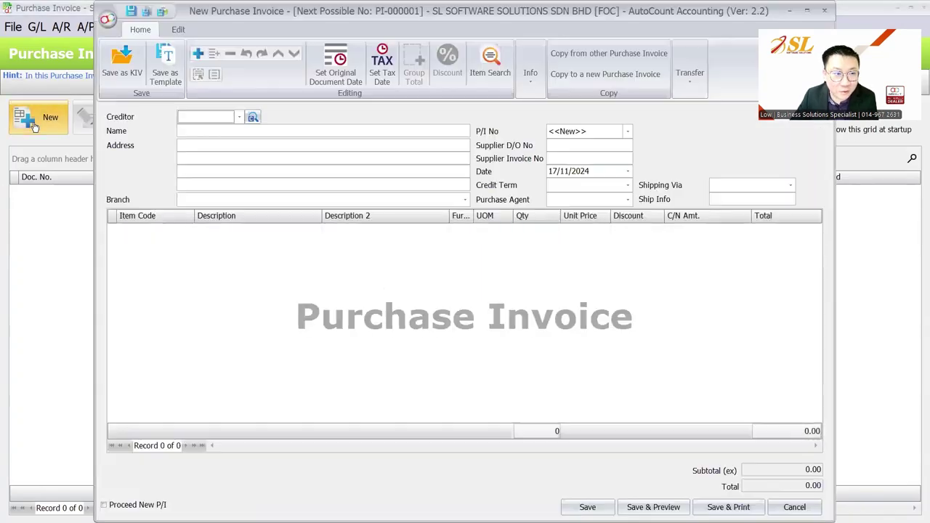
right_click(328, 282)
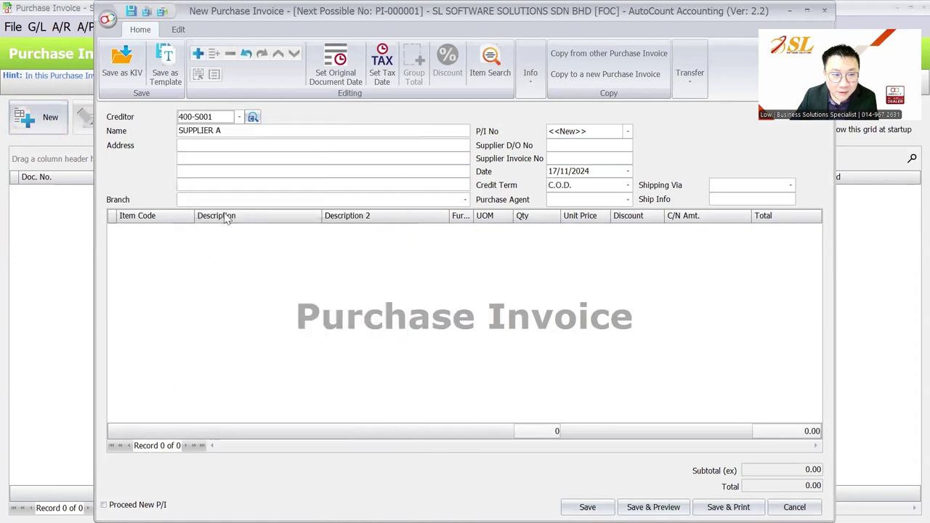
right_click(207, 245)
click(240, 256)
click(187, 231)
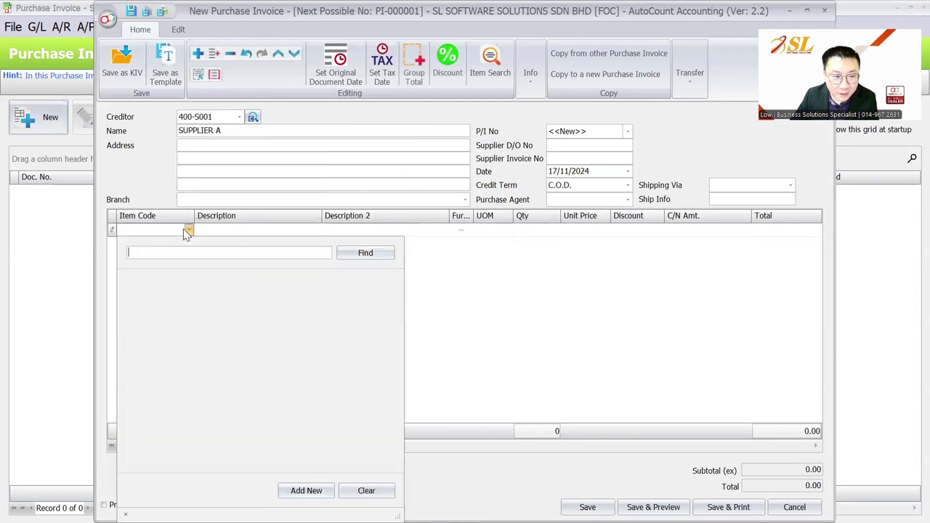
click(146, 288)
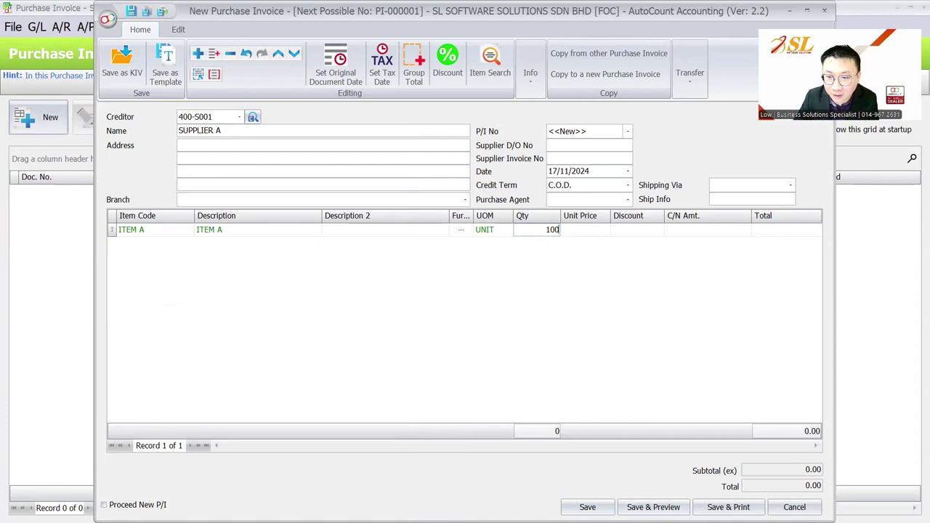
key(Tab)
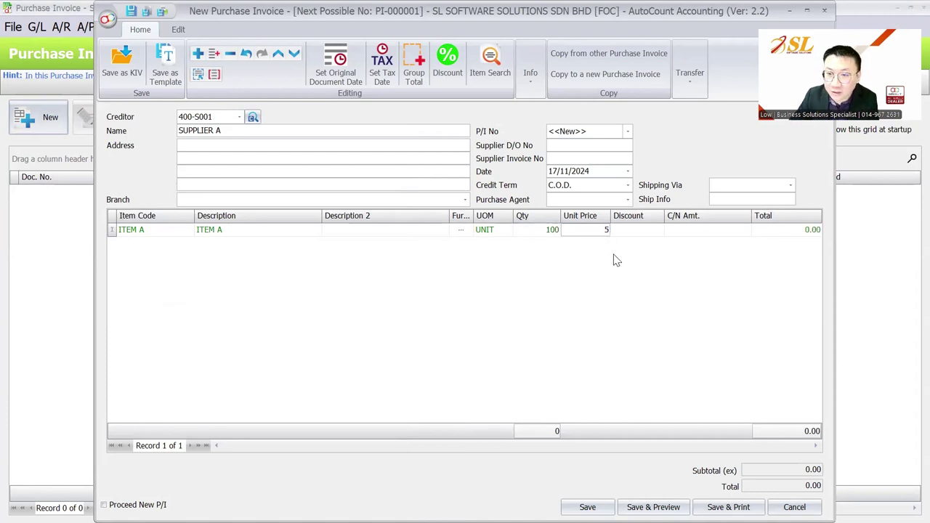
- Set the purchase invoice date to 01/11/2024 and save it without a supplier invoice number
click(550, 171)
key(Tab)
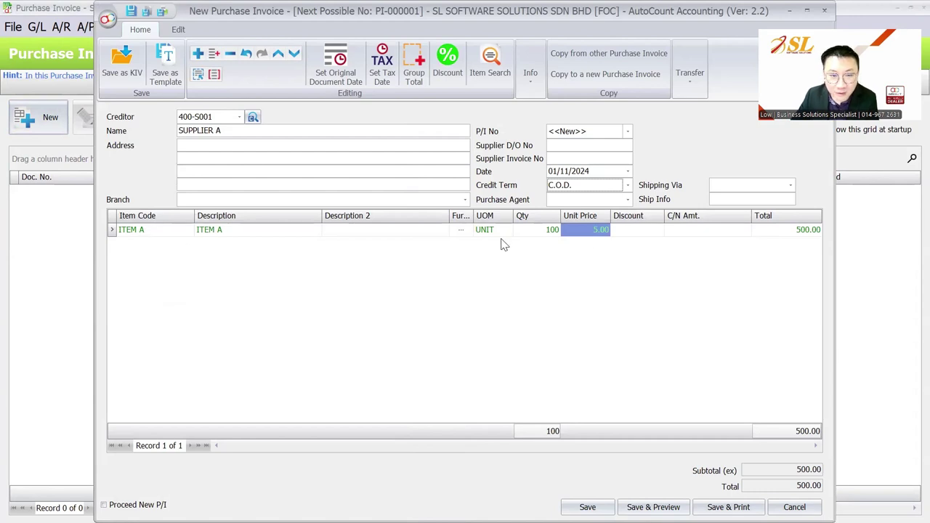
click(587, 506)
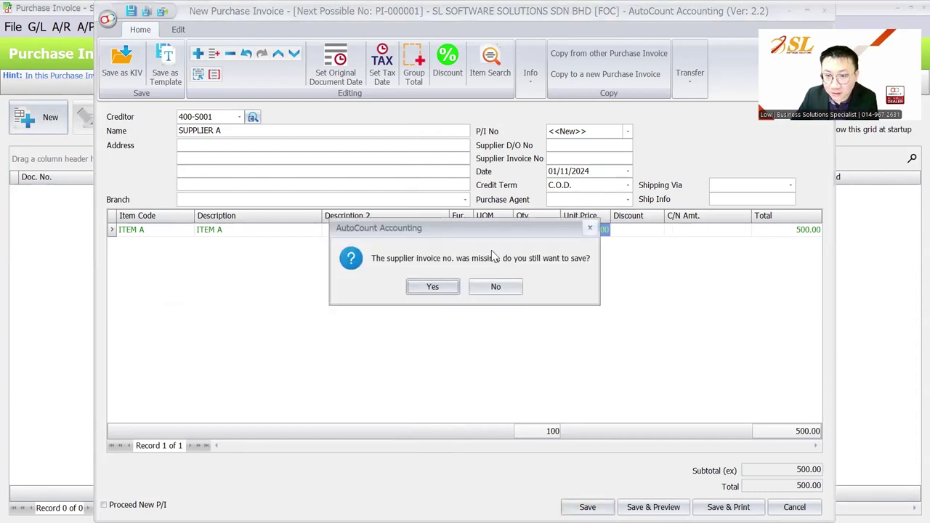
click(431, 285)
- Check ITEM A's total balance quantity and up-to-date cost in its stock item record, and close it without changes
click(156, 26)
click(168, 43)
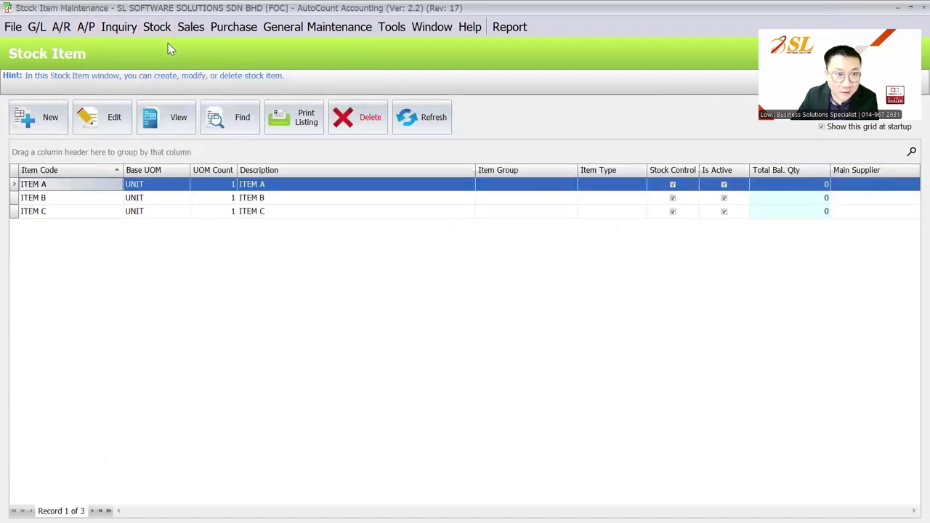
click(102, 122)
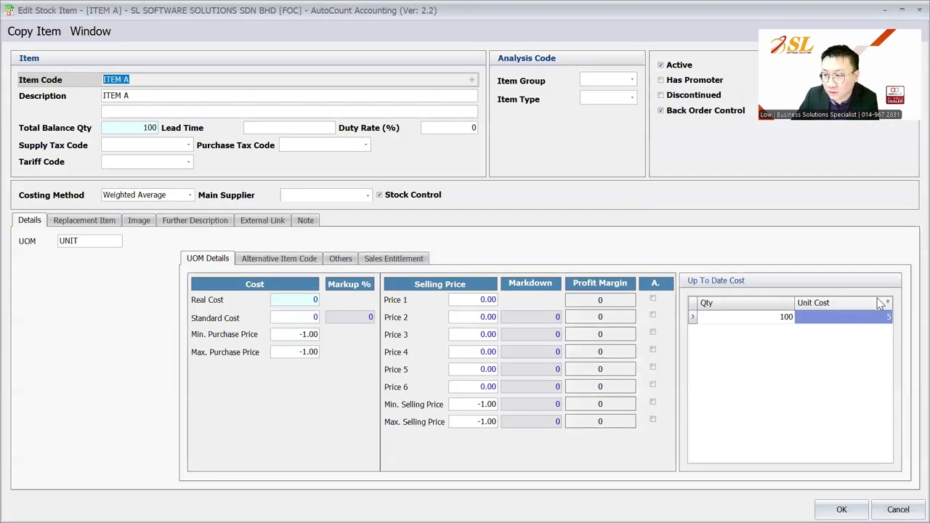
click(897, 509)
- Create a sales invoice for CUSTOMER A and add a line for ITEM A
click(190, 27)
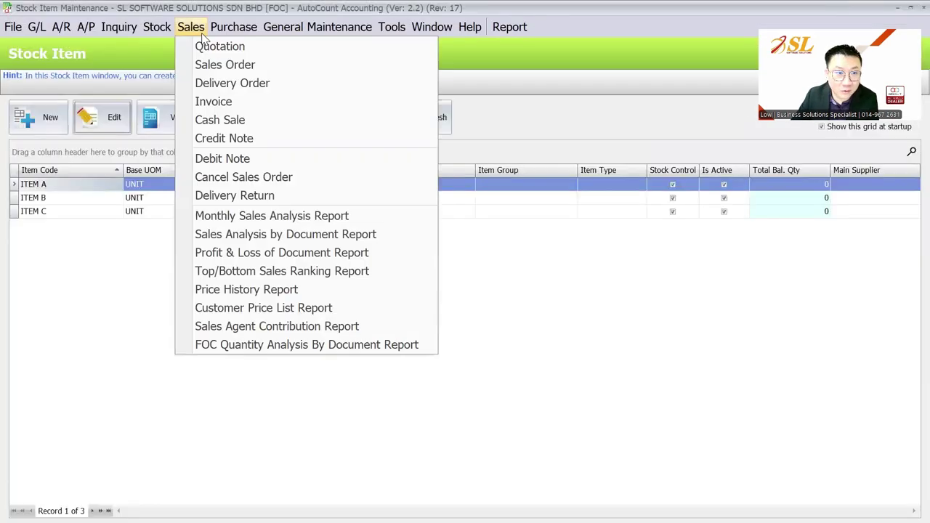
click(190, 102)
click(36, 107)
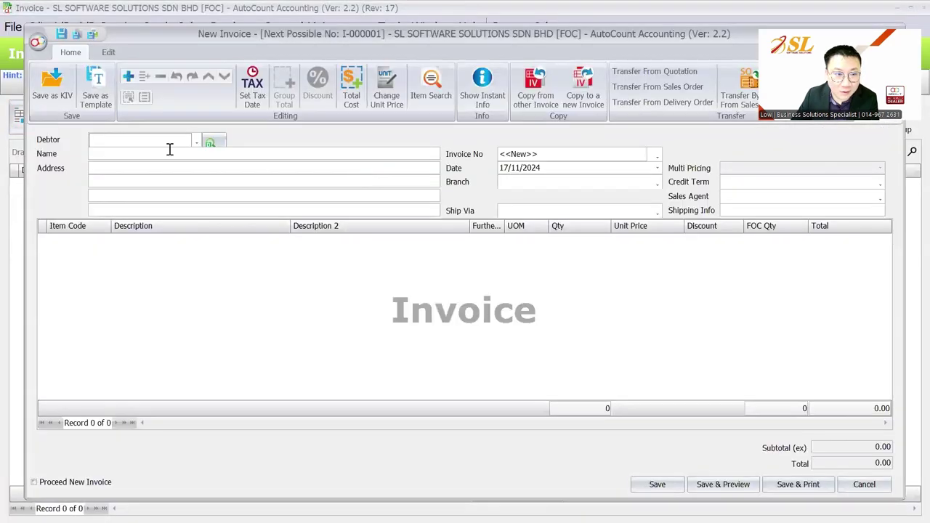
click(197, 208)
right_click(172, 276)
click(227, 20)
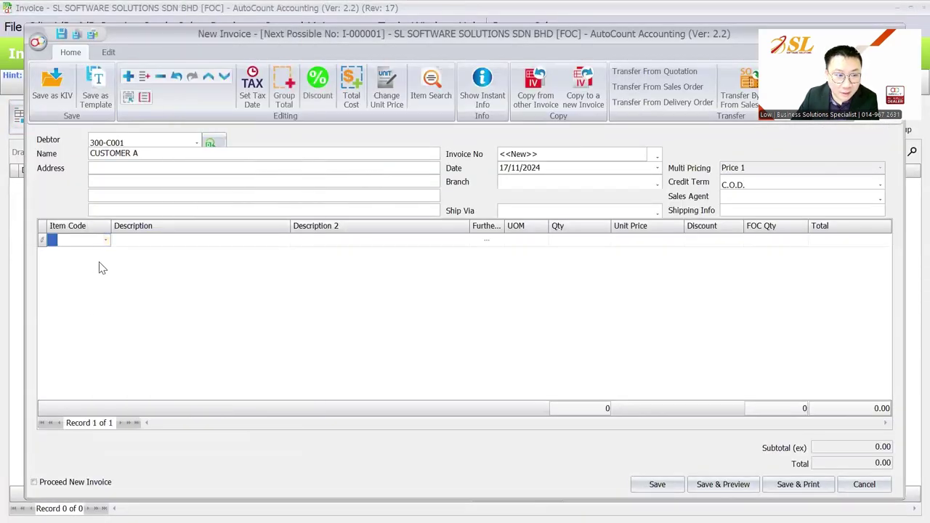
click(105, 239)
click(129, 302)
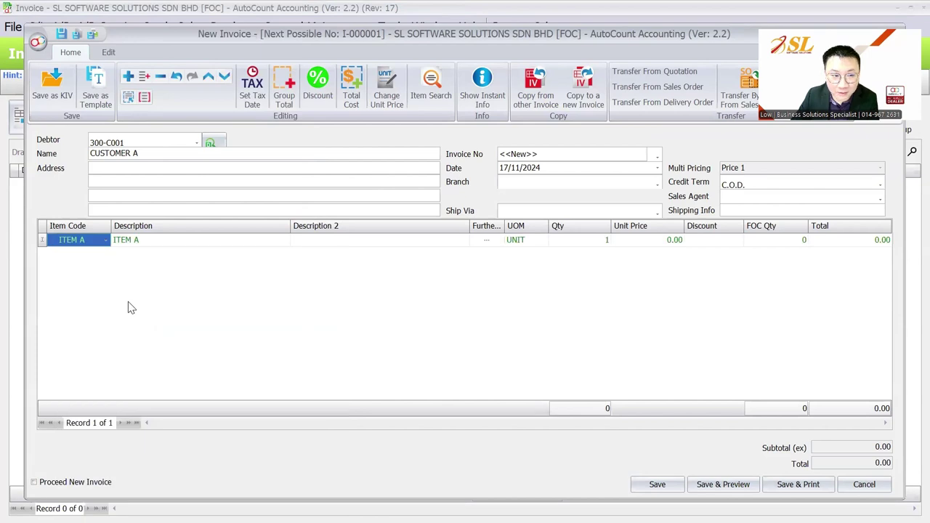
- Try quantities of 10, 20 and 25 on the ITEM A invoice line to test the automatic FOC quantity
click(604, 240)
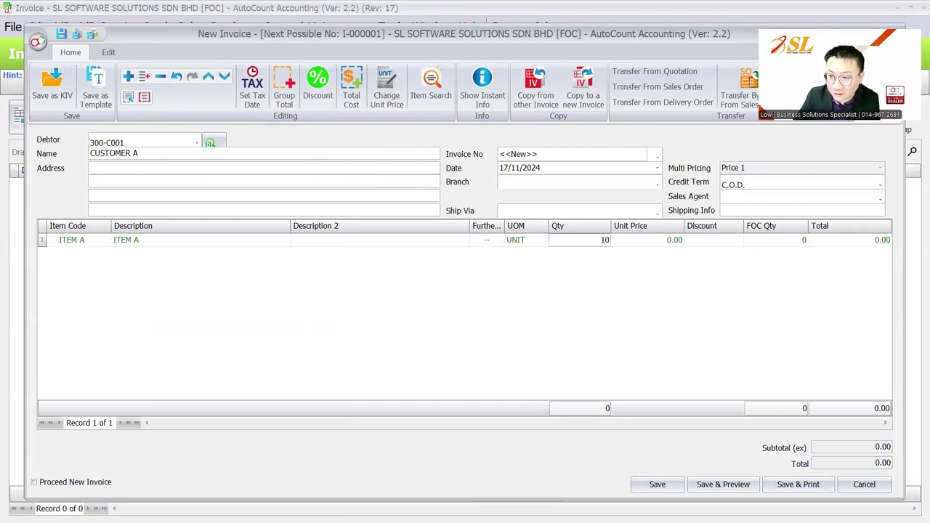
key(Tab)
key(shift+Tab)
text(20)
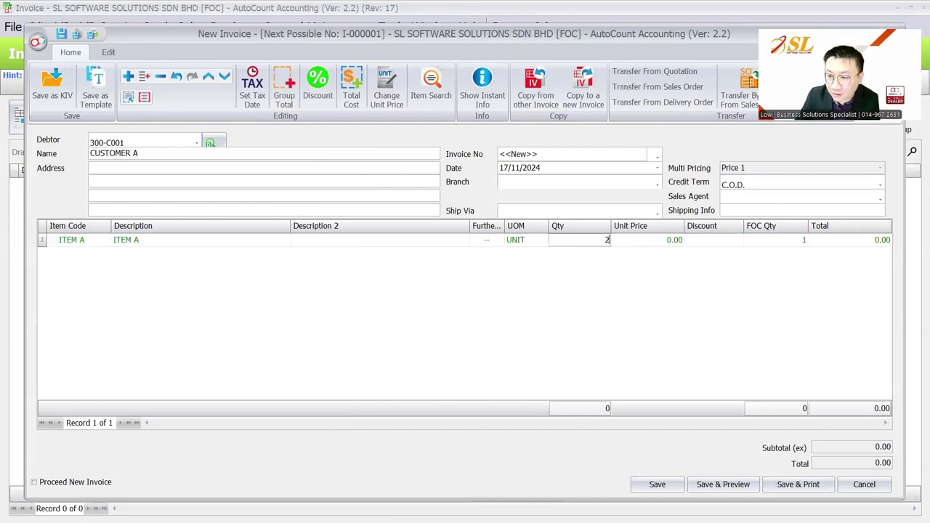
key(Tab)
key(shift+Tab)
text(25)
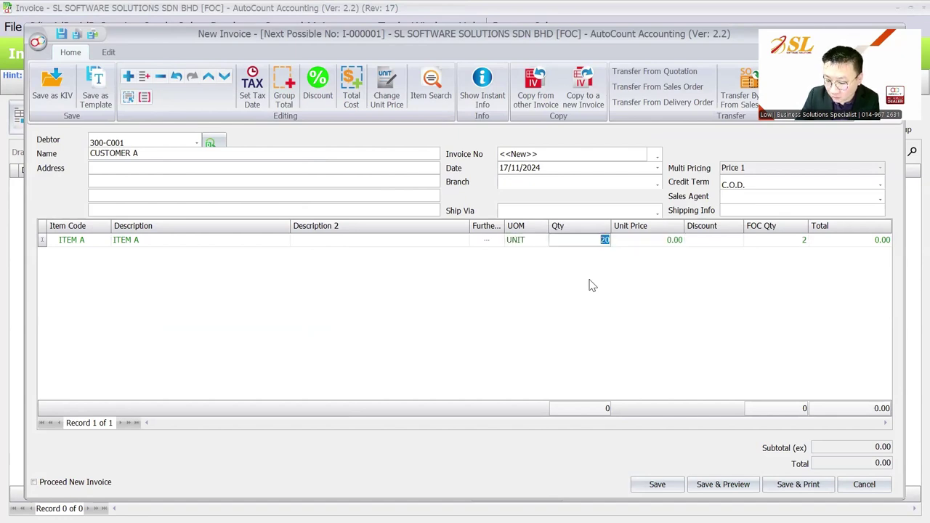
key(Tab)
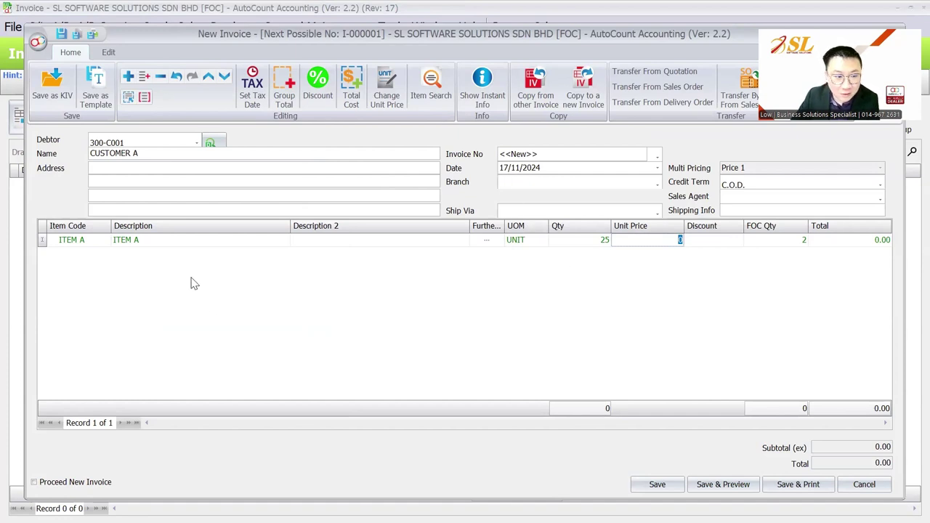
- Try an ITEM B invoice line with quantities of 10 and 35 for comparison, and remove that line
right_click(160, 271)
click(208, 12)
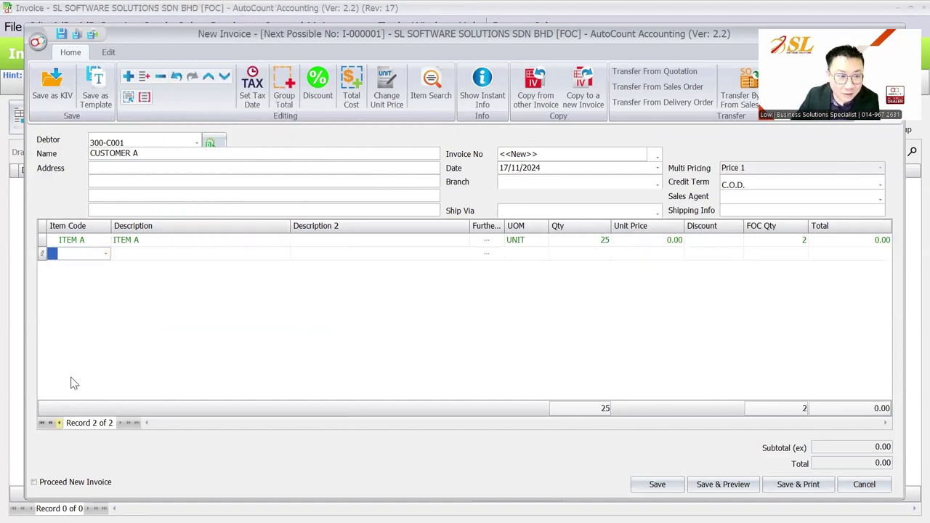
click(106, 254)
click(136, 326)
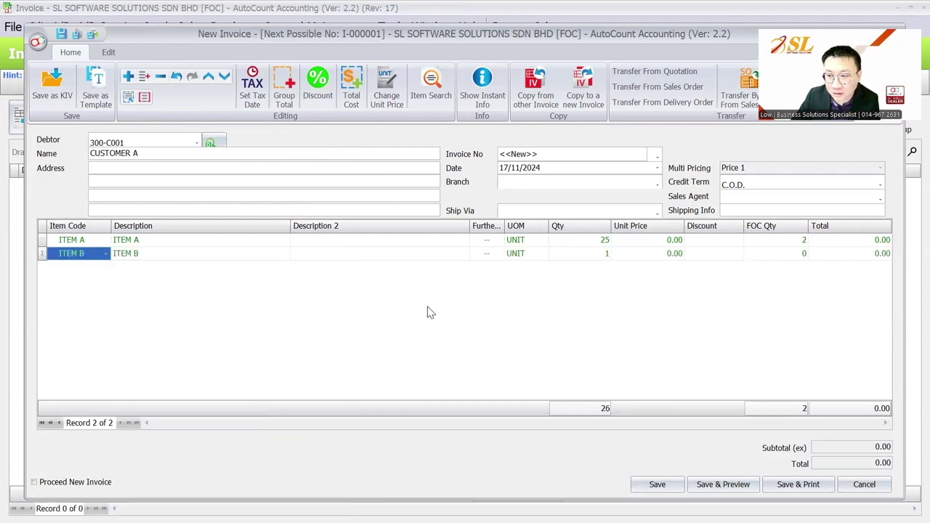
click(597, 256)
key(Tab)
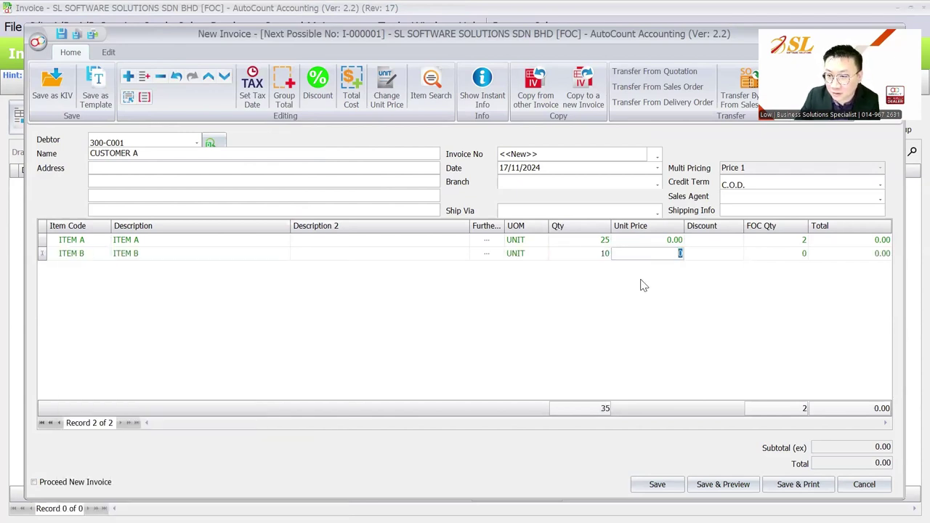
click(600, 256)
text(35)
key(Tab)
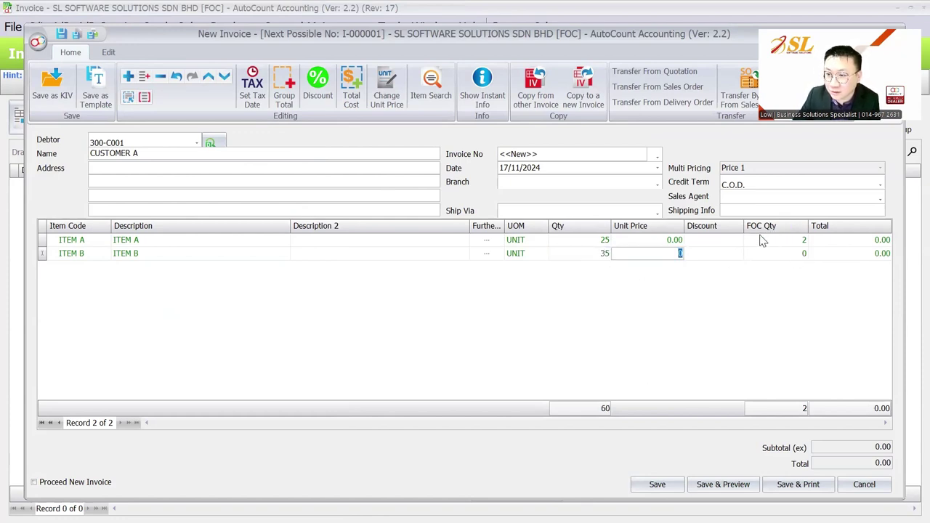
click(308, 257)
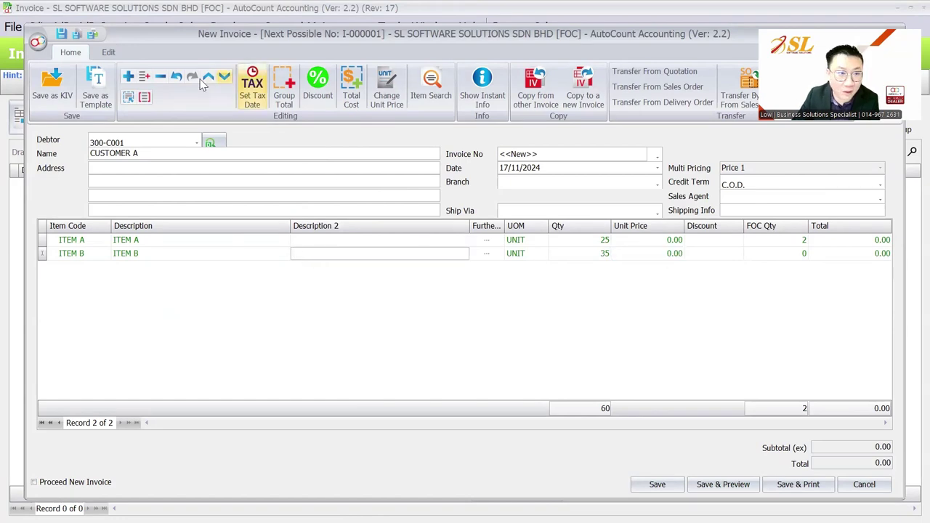
click(160, 77)
- Set ITEM A's unit price to 10.00 and its quantity to 10, and save the sales invoice
click(638, 242)
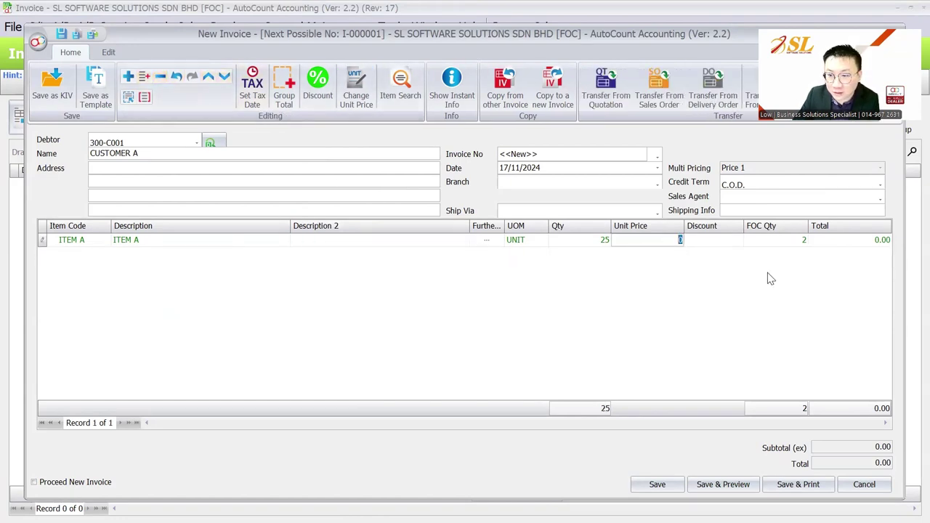
text(10)
key(Tab)
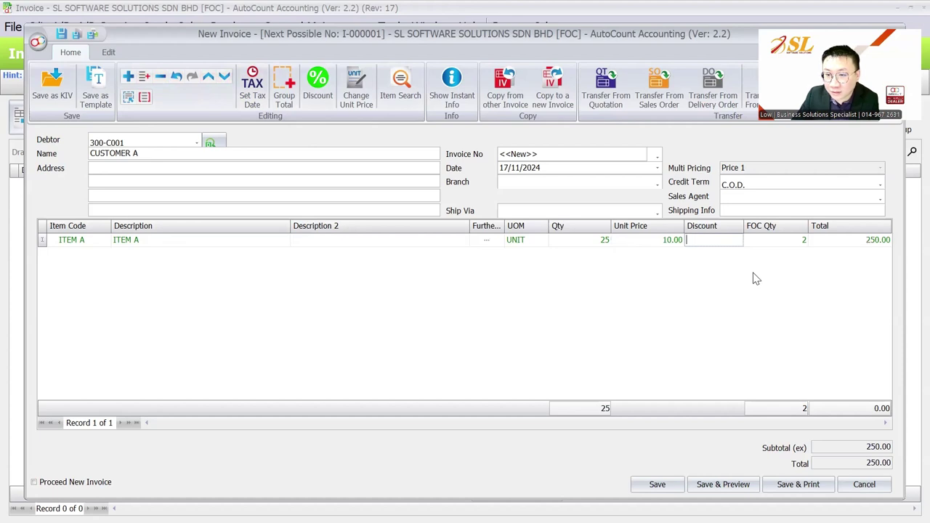
click(603, 239)
text(10)
key(Tab)
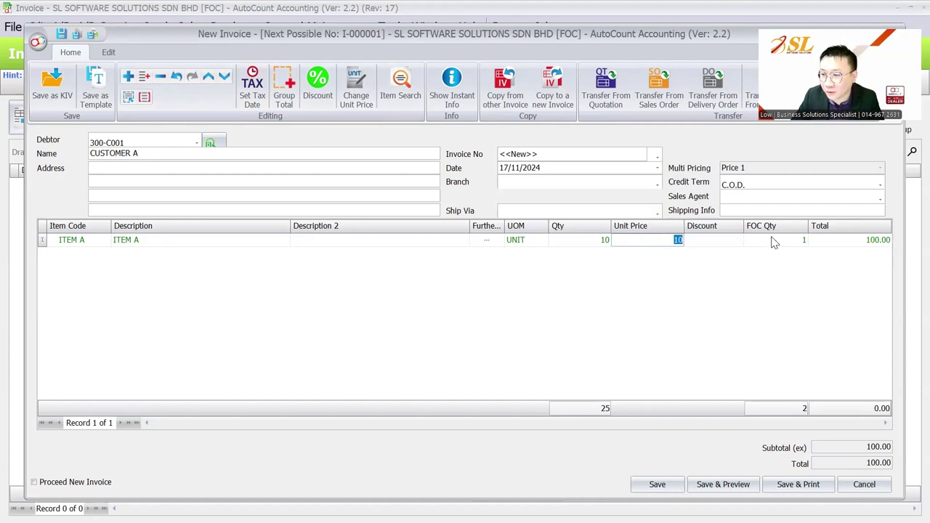
click(806, 242)
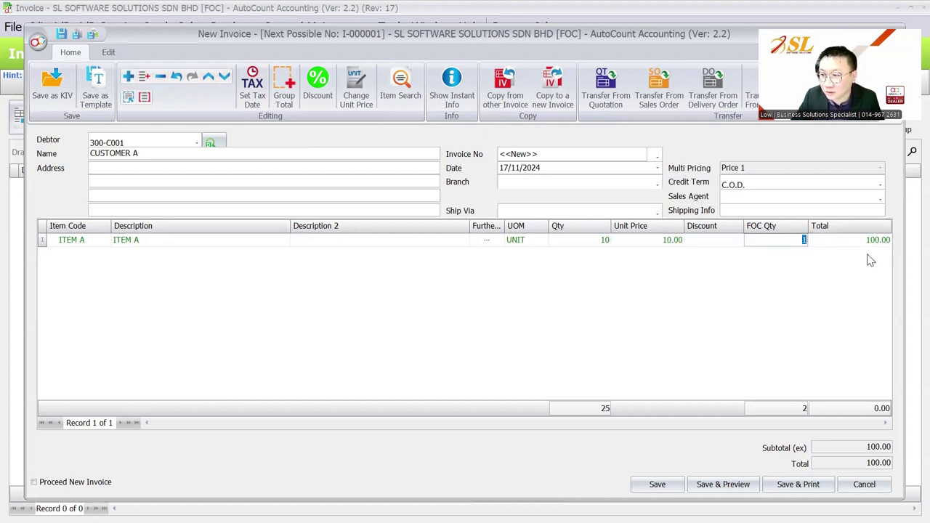
click(666, 483)
- Run the Stock Balance report as of 17/11/2024 without an item filter and check ITEM A's quantity
click(158, 27)
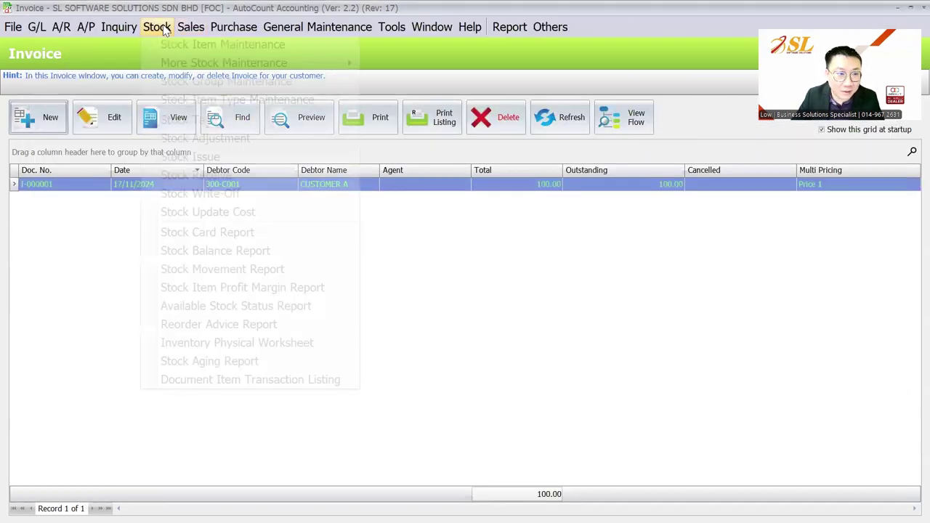
click(218, 253)
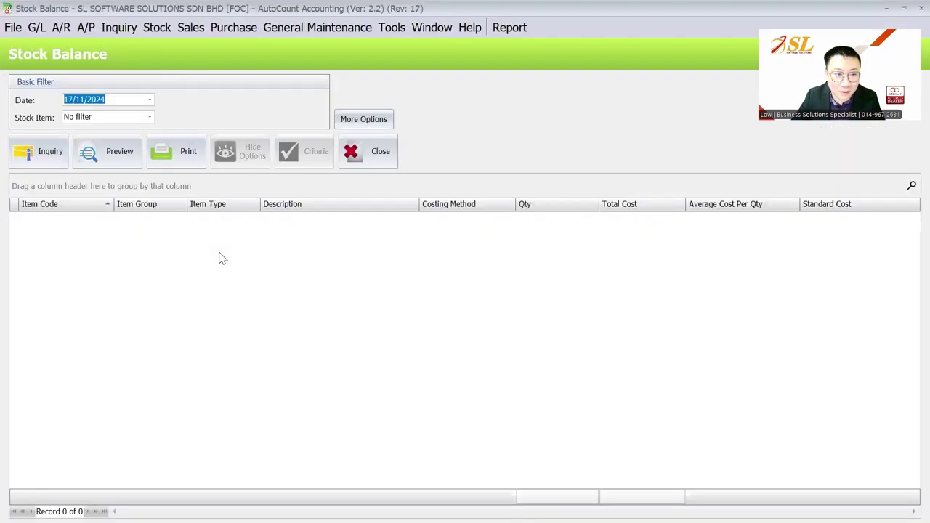
click(43, 153)
click(581, 219)
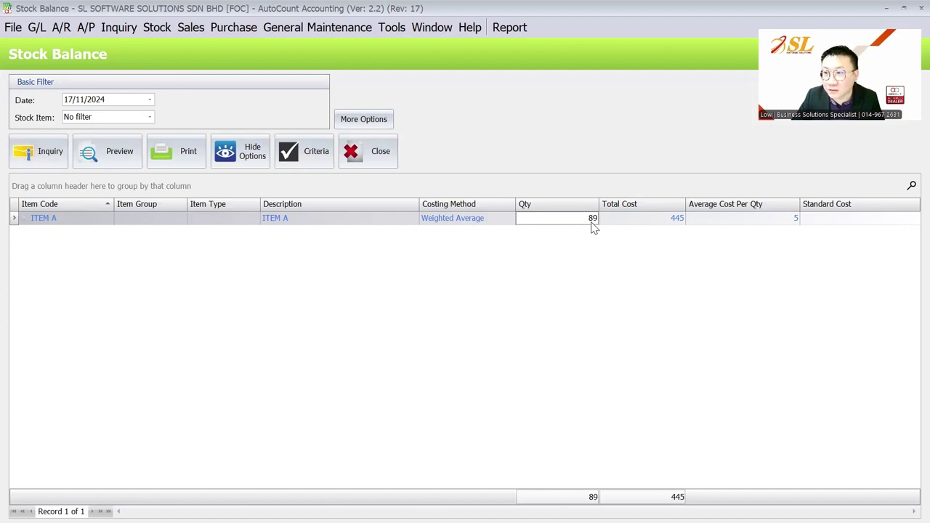
- Run the Stock Card report, expand ITEM A's transactions, and inspect the FOC quantity on sales invoice I-000001
click(158, 28)
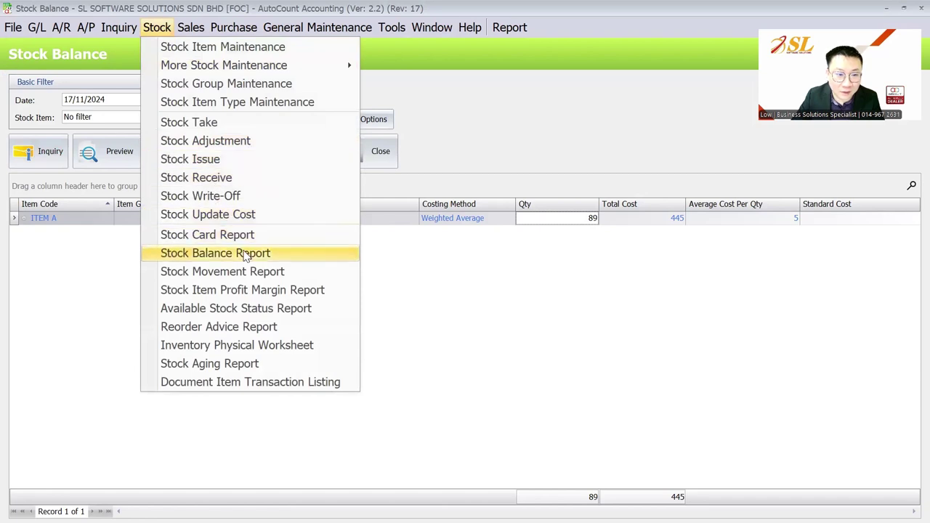
click(218, 234)
click(25, 149)
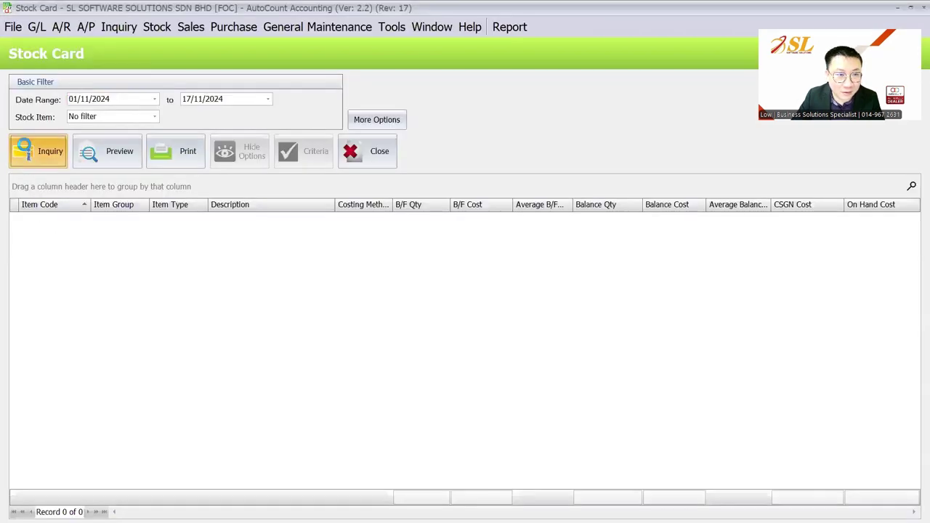
click(24, 218)
click(347, 262)
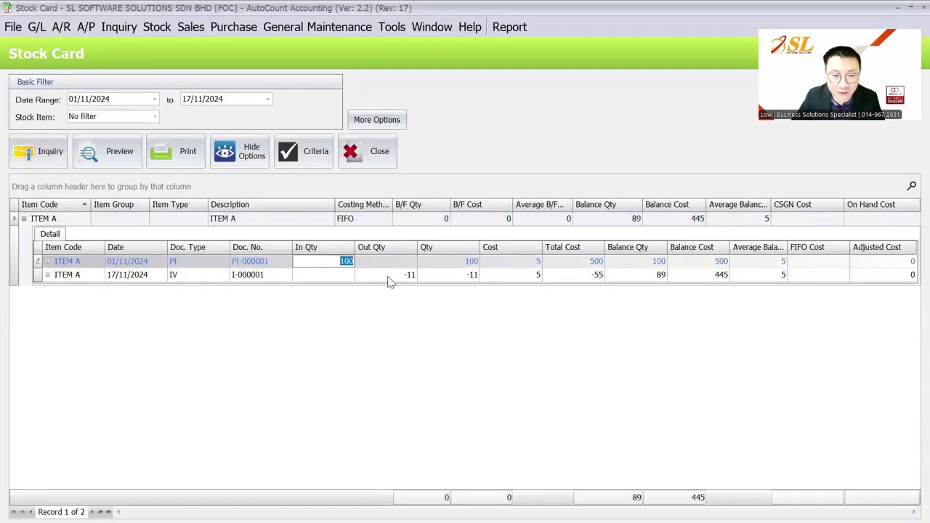
click(398, 276)
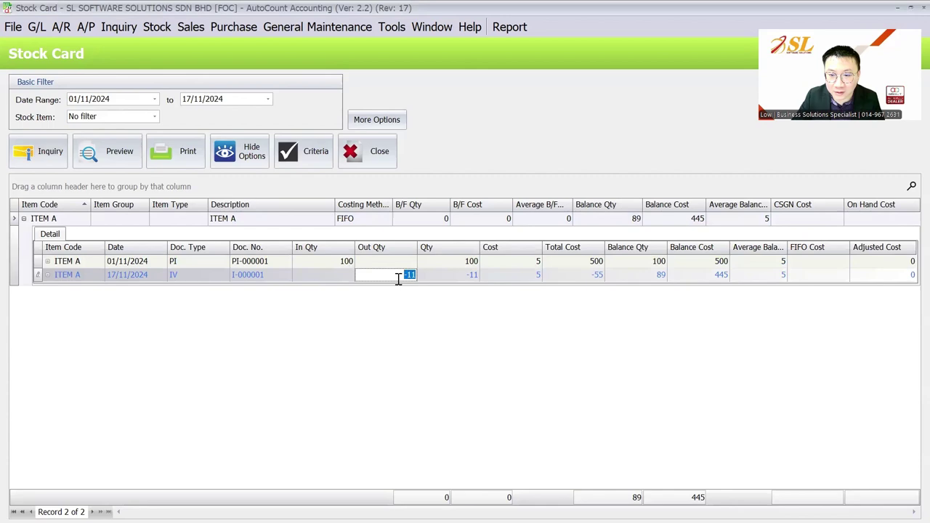
double_click(269, 276)
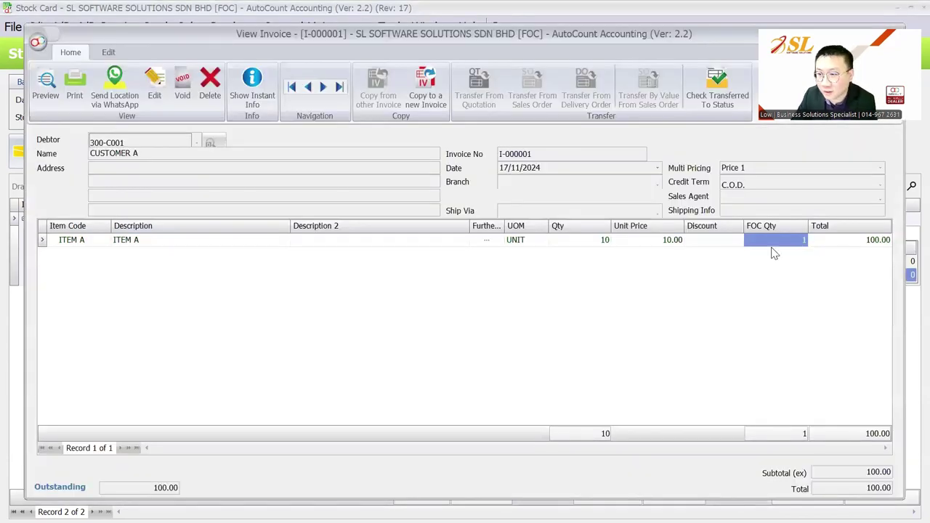
key(Escape)
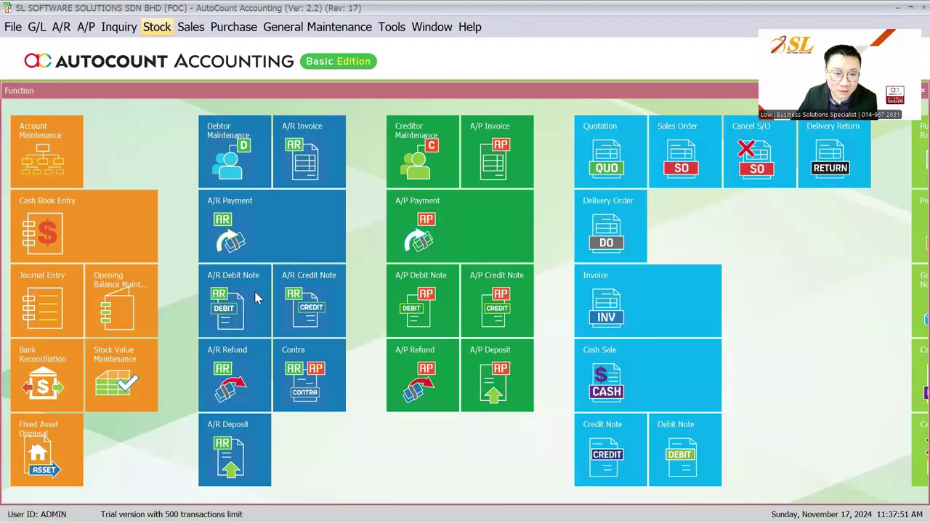
- Run the Stock Item Profit Margin report for 01/11/2024 to 17/11/2024 to examine ITEM A's cost and profit
click(251, 291)
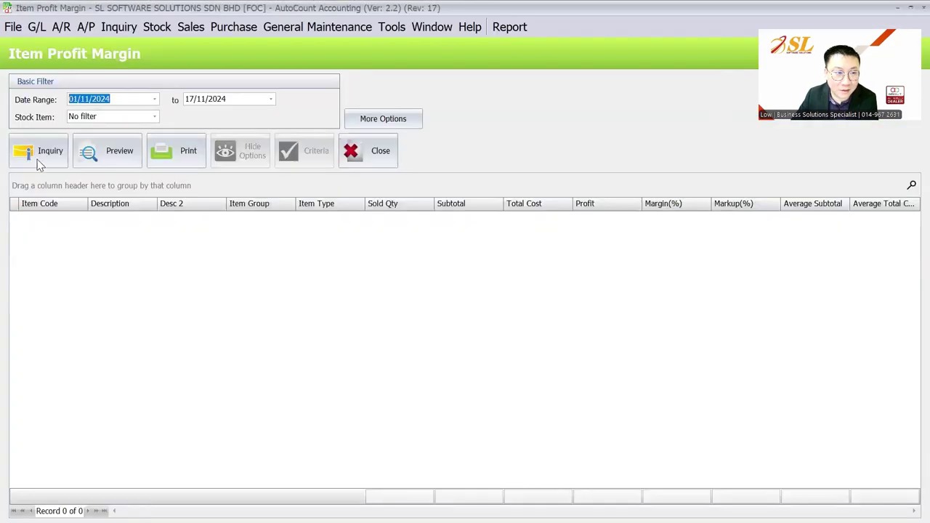
click(38, 154)
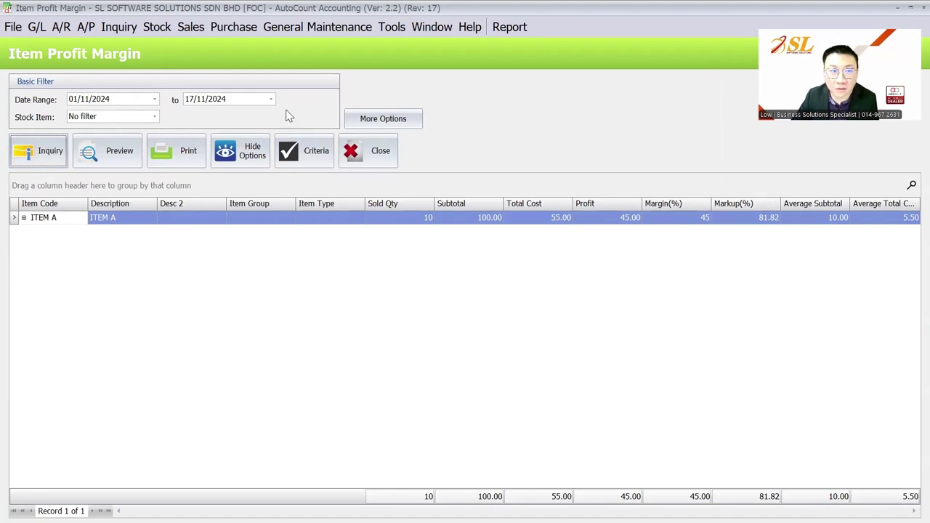
- Create another sales invoice for CUSTOMER A and add two separate lines for ITEM A
click(189, 27)
click(214, 102)
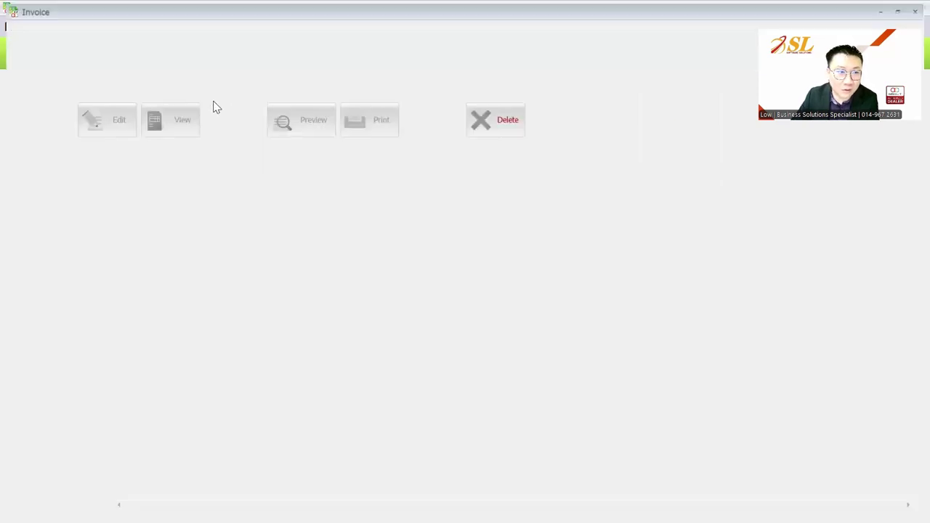
click(29, 116)
right_click(151, 289)
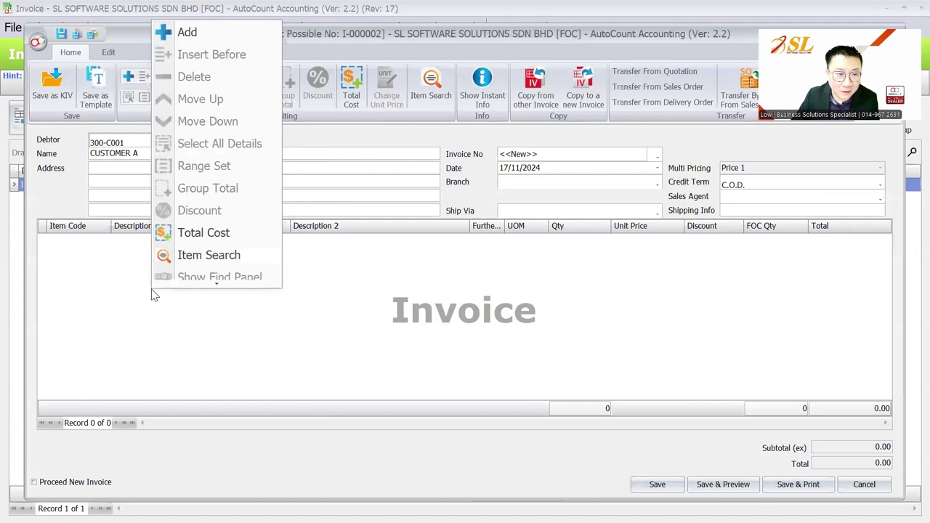
click(201, 37)
click(98, 243)
click(108, 305)
right_click(109, 295)
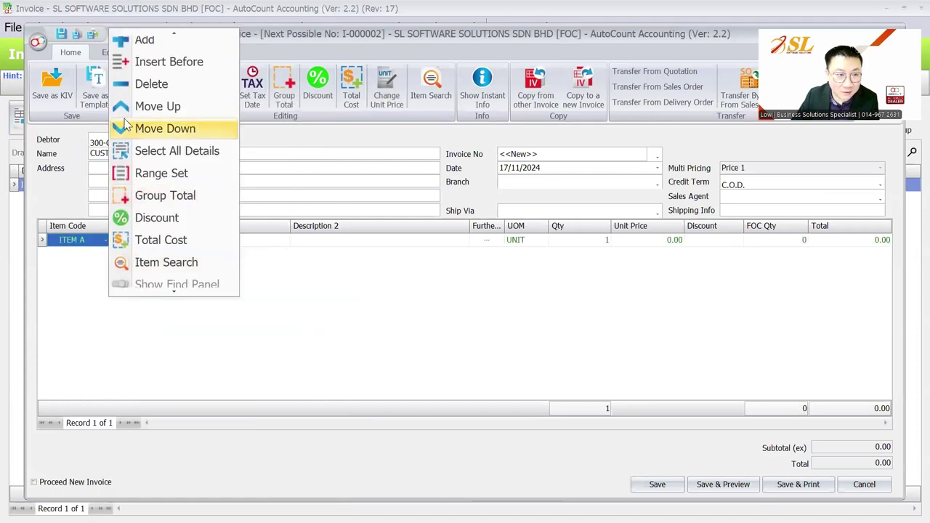
click(127, 40)
click(104, 253)
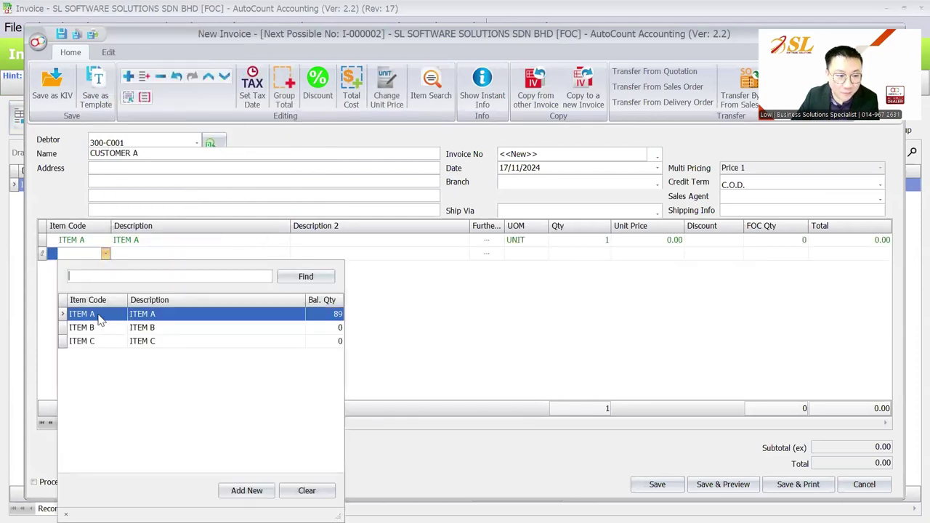
click(98, 317)
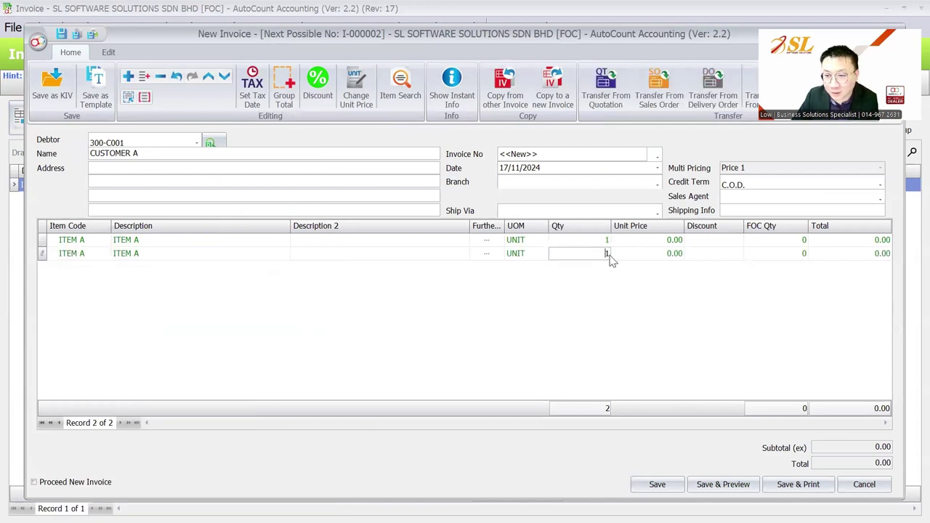
- Change both invoice lines to ITEM B and set the first line's quantity to 10 and unit price to 10.00
click(106, 240)
click(102, 313)
click(106, 254)
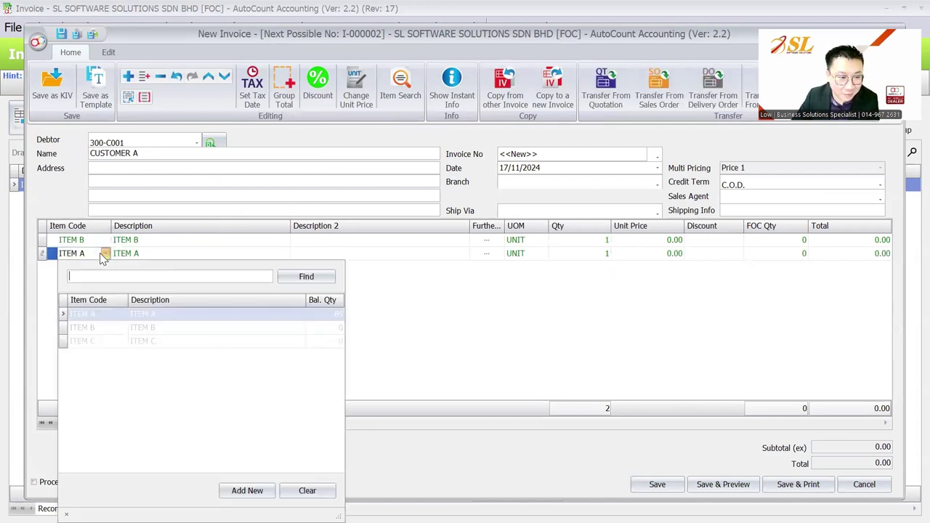
click(107, 332)
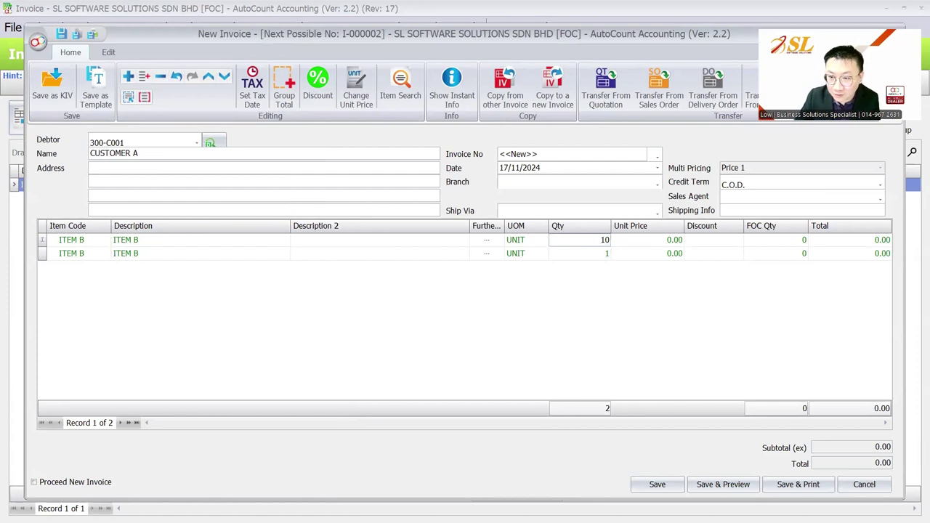
text(10)
key(Tab)
text(10)
key(Tab)
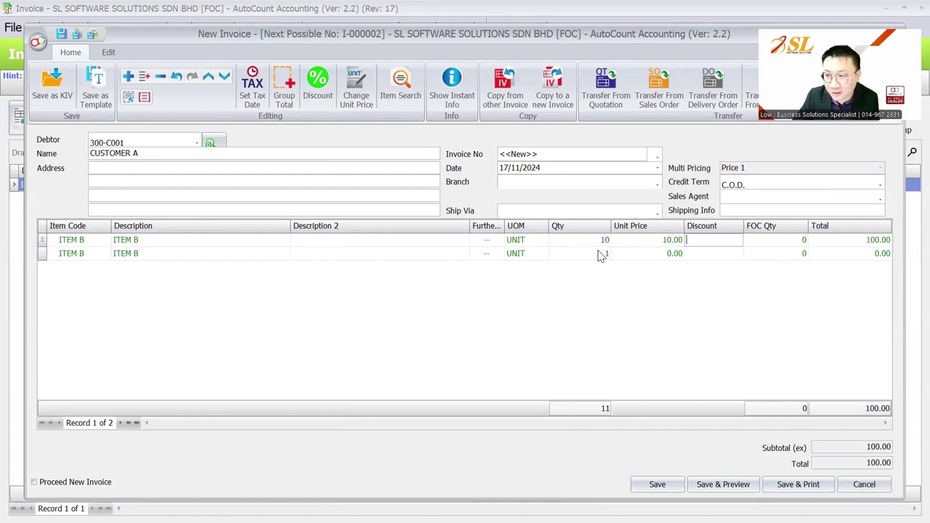
- Compare the second ITEM B line's quantity and price, try quantity 25 on the first line, and discard the invoice
click(658, 255)
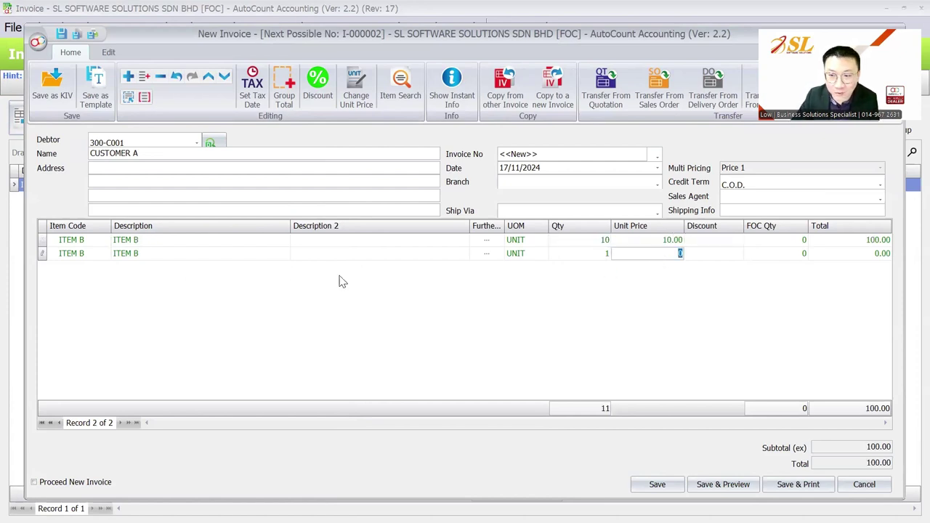
click(604, 254)
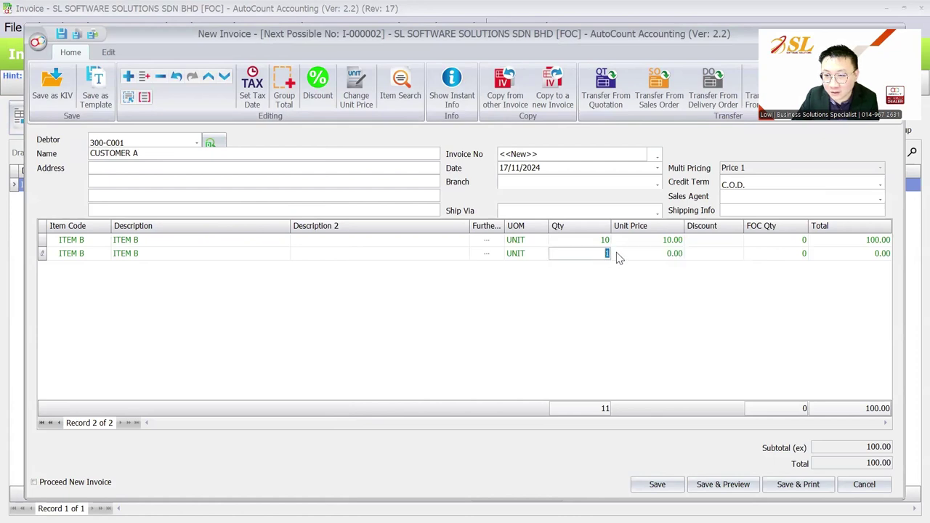
click(658, 252)
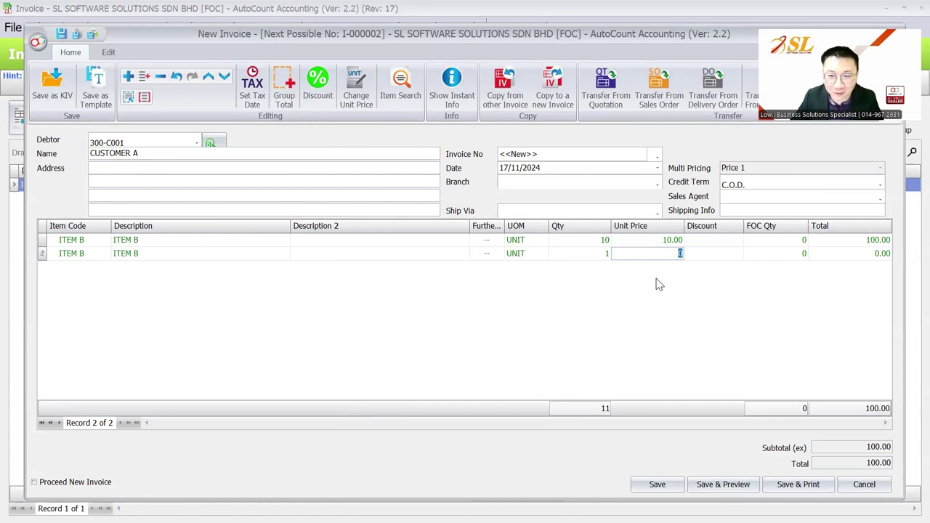
click(600, 241)
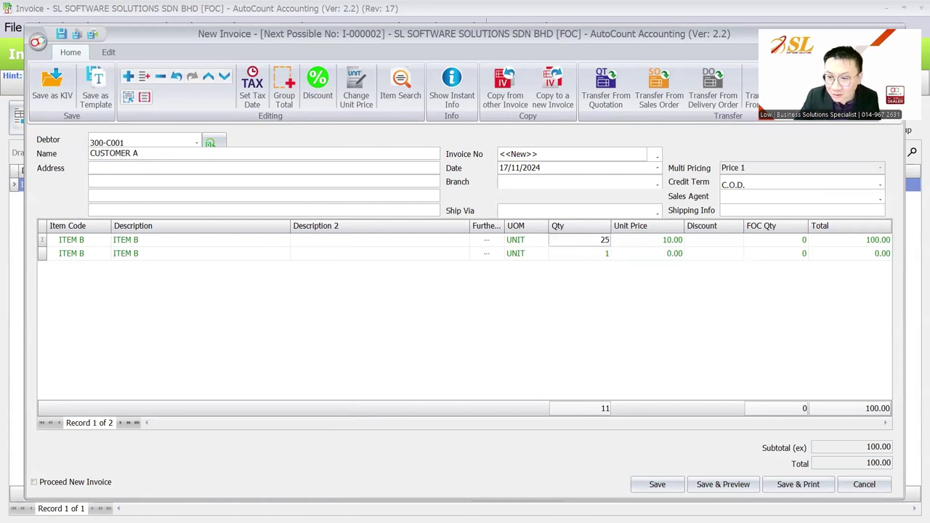
text(25)
key(Tab)
click(587, 254)
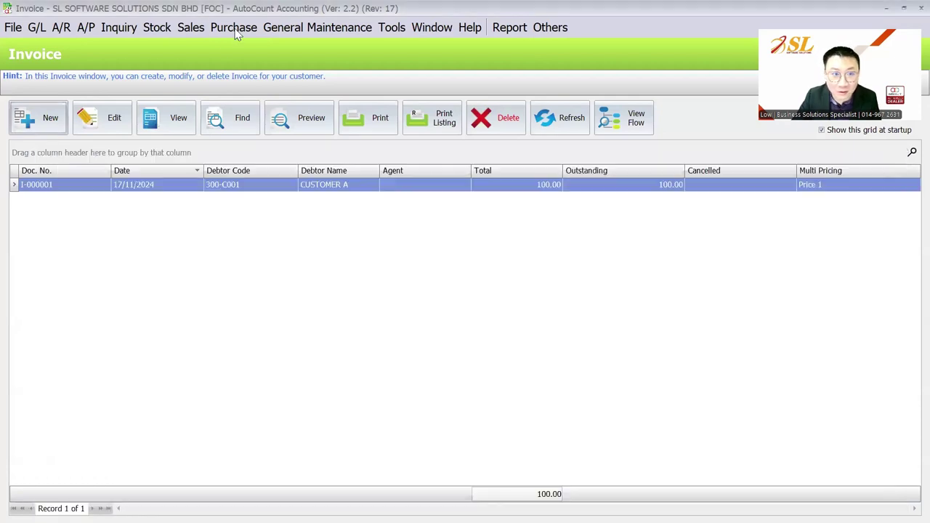
- Create a new purchase invoice for SUPPLIER A (400-S001)
click(233, 29)
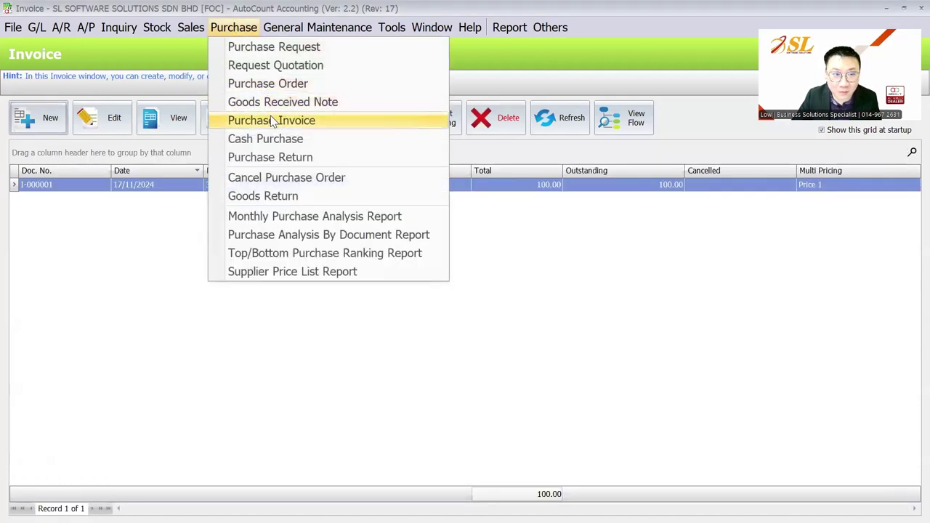
click(270, 117)
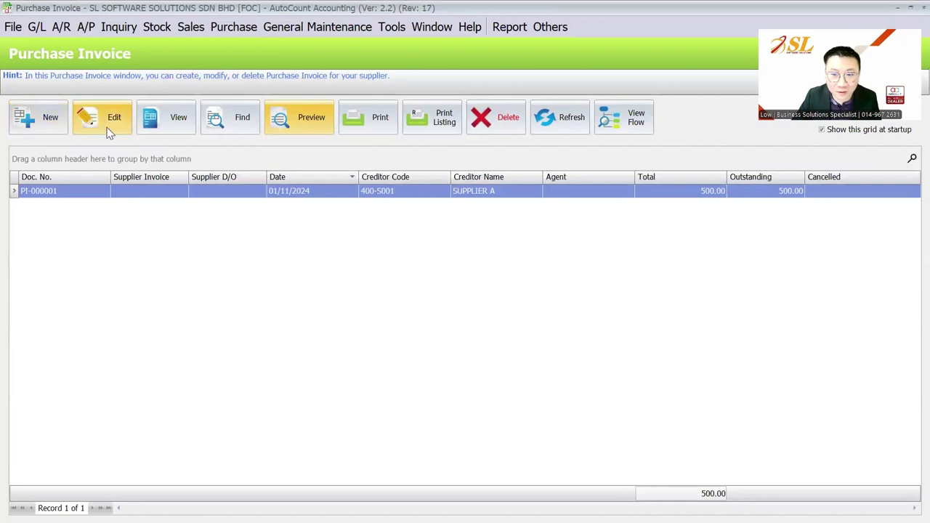
click(64, 125)
click(227, 122)
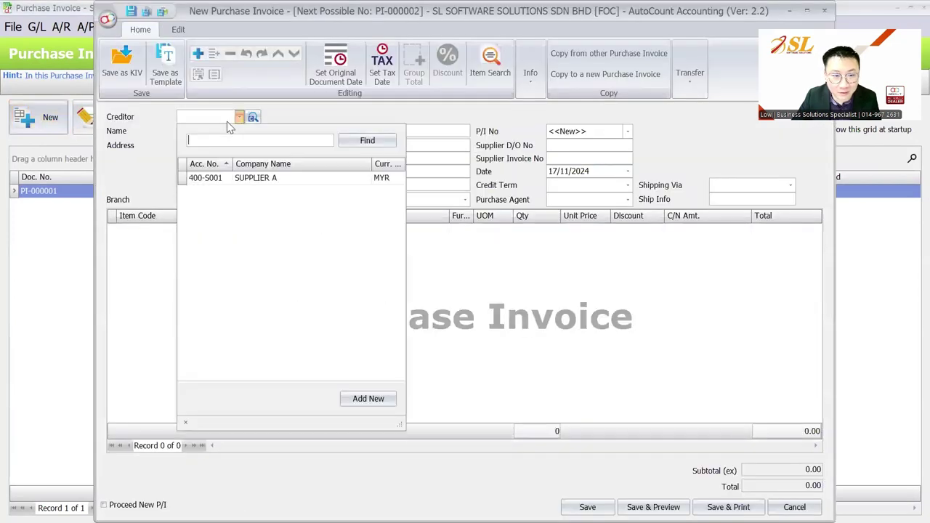
click(239, 177)
- Add an ITEM B line with a quantity of 10 to the purchase invoice
right_click(220, 241)
click(247, 254)
click(189, 229)
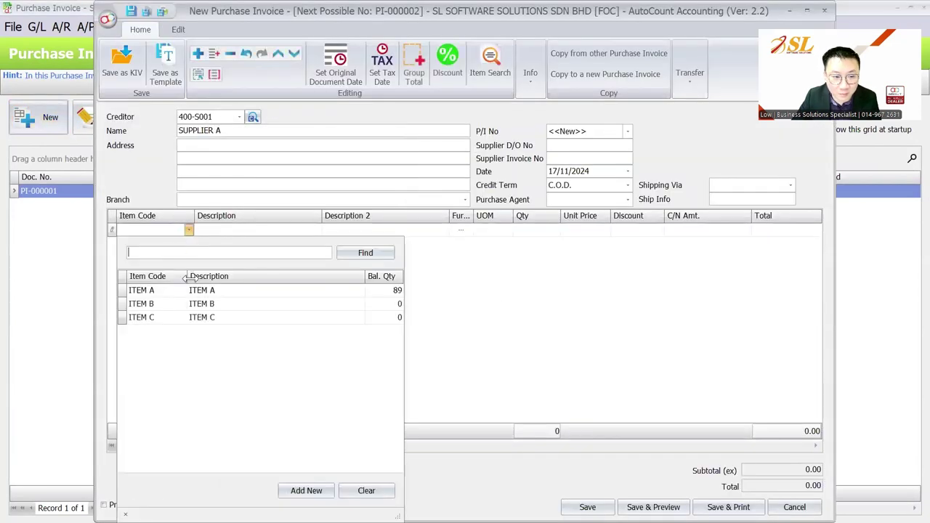
click(197, 304)
click(538, 230)
text(10)
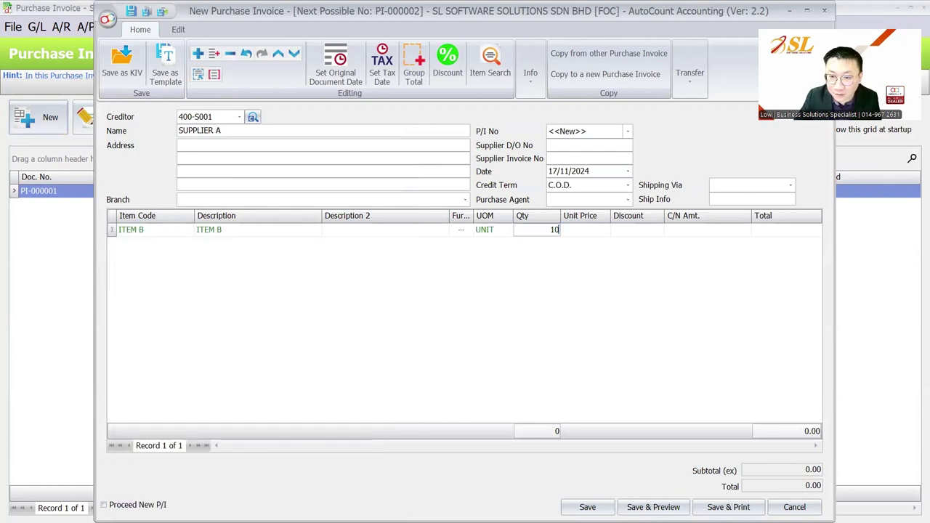
key(Tab)
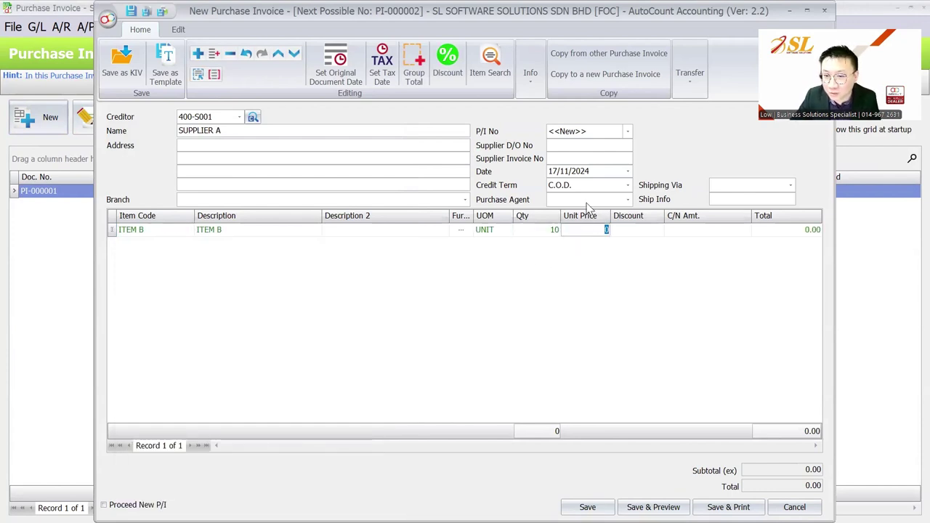
- Add a second ITEM B line with a quantity of 1 for the free unit
right_click(203, 264)
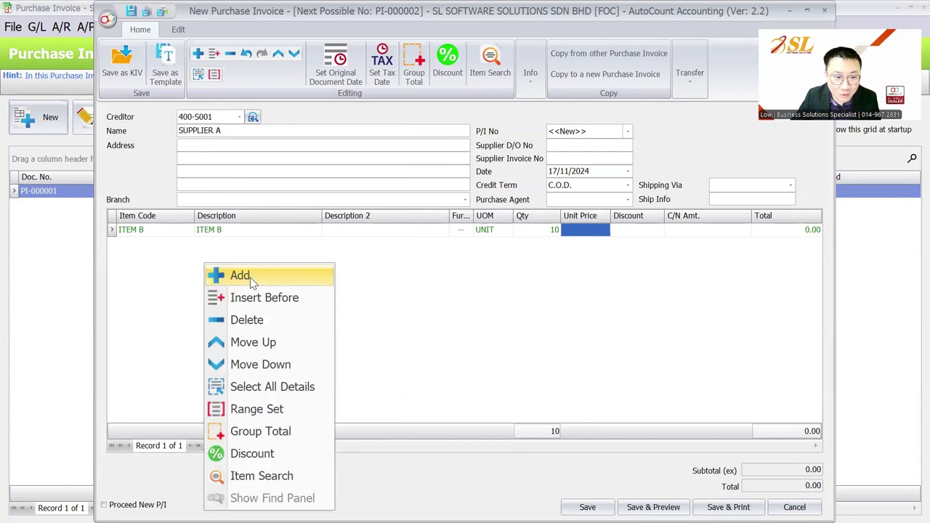
click(247, 274)
click(197, 317)
click(538, 243)
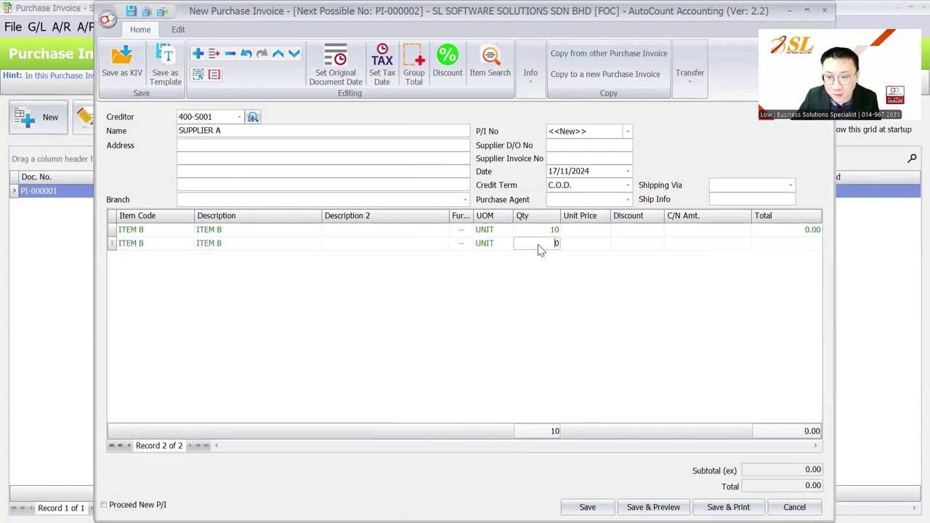
text(1)
key(Tab)
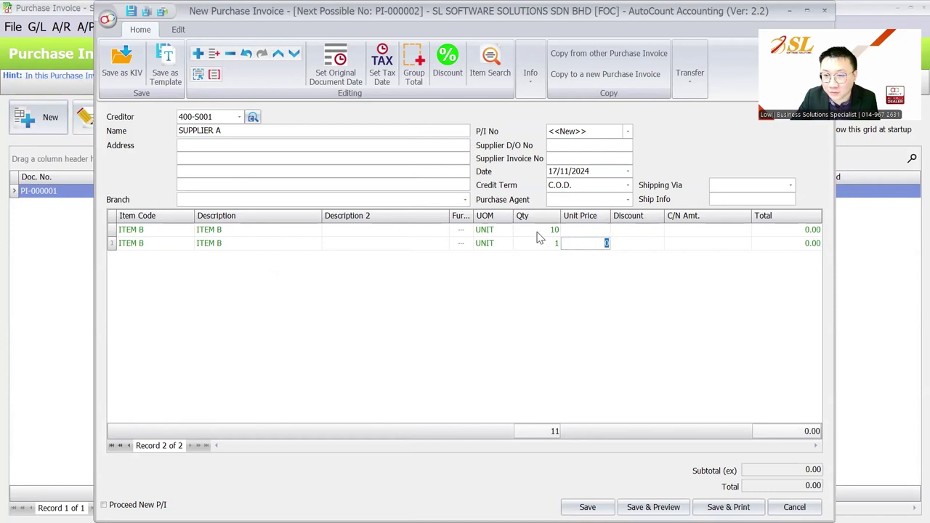
- Set the first ITEM B line's unit price to 5.00 and select the second line's unit price
click(574, 230)
text(5)
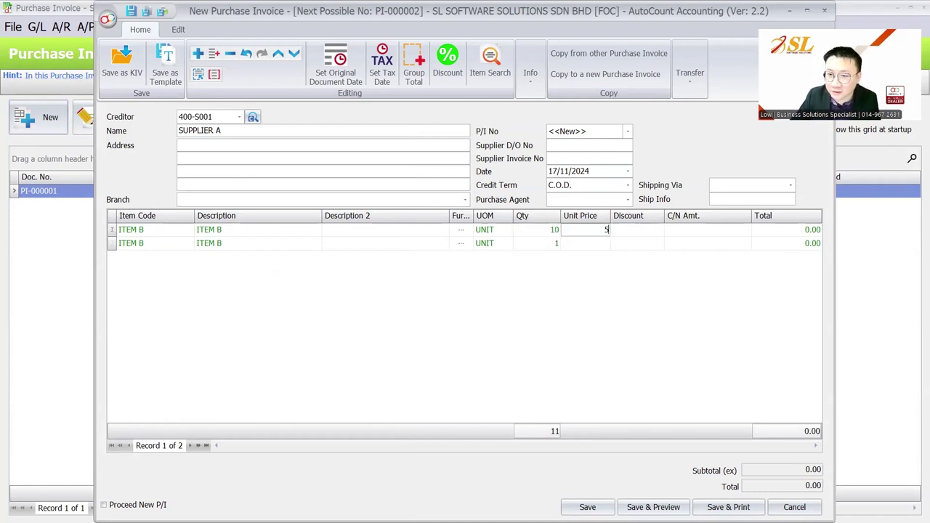
click(592, 244)
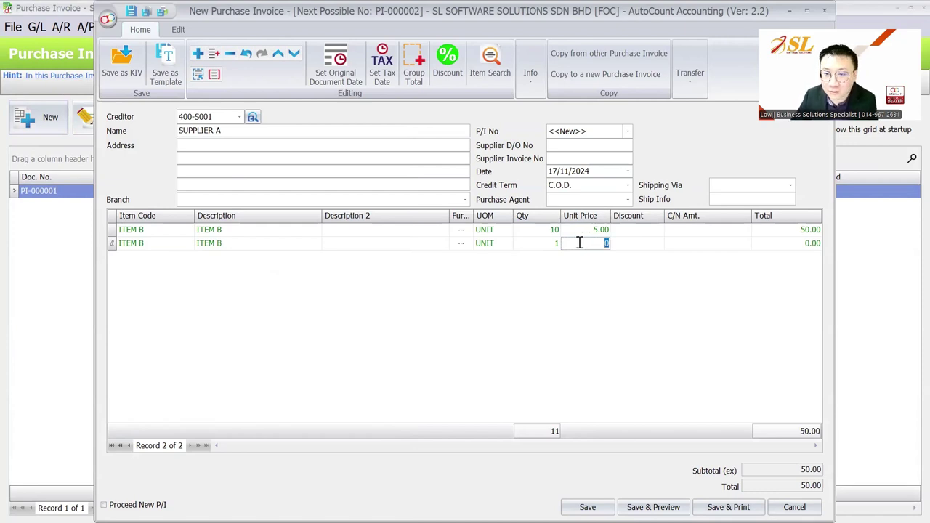
- Add the FOC Qty column to the purchase invoice's line grid, placing it between Qty and Unit Price
right_click(590, 216)
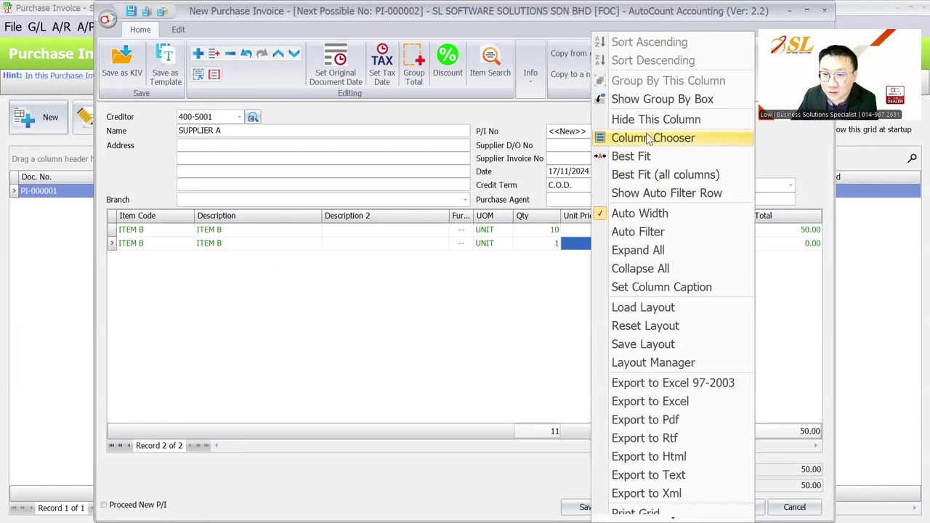
click(647, 138)
scroll(732, 412, down, 1)
drag(733, 412, 563, 218)
click(825, 356)
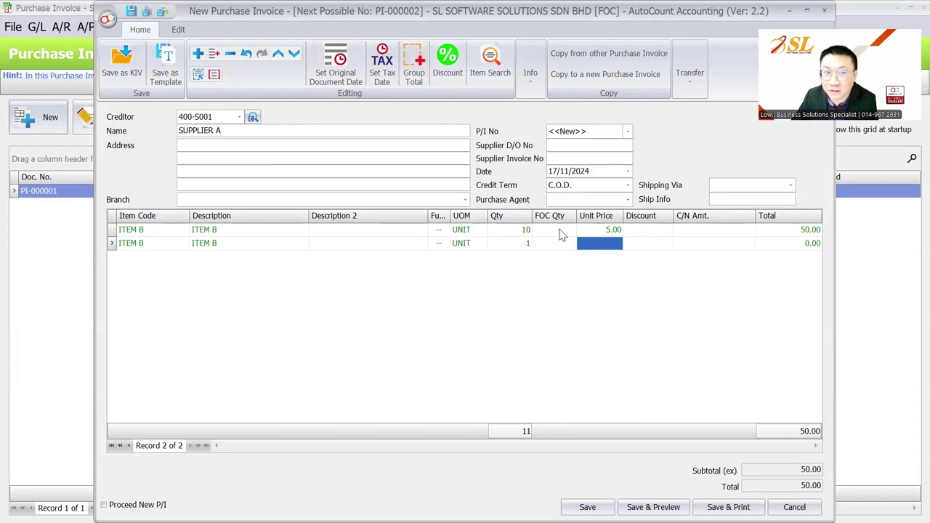
- Delete the second ITEM B line and give the remaining line an FOC quantity of 2 and a unit price of 8.00
click(229, 54)
click(549, 229)
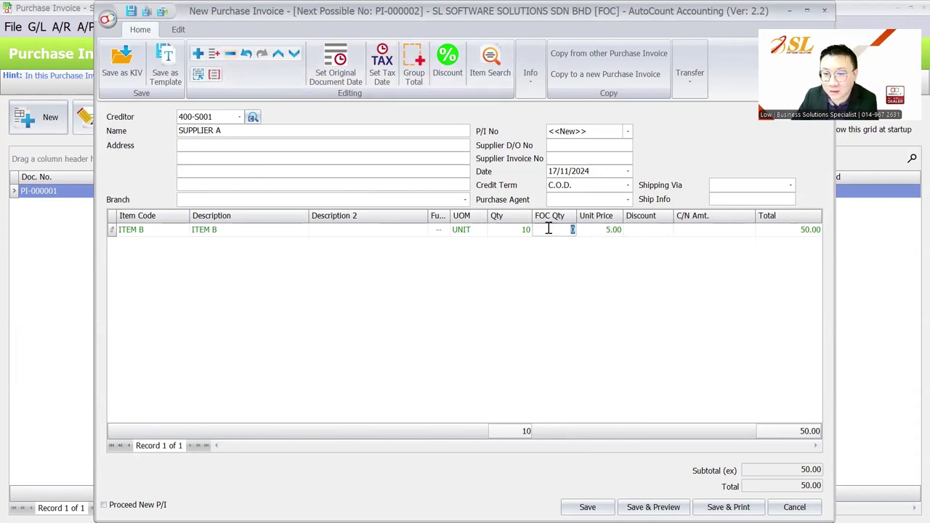
text(2)
key(Tab)
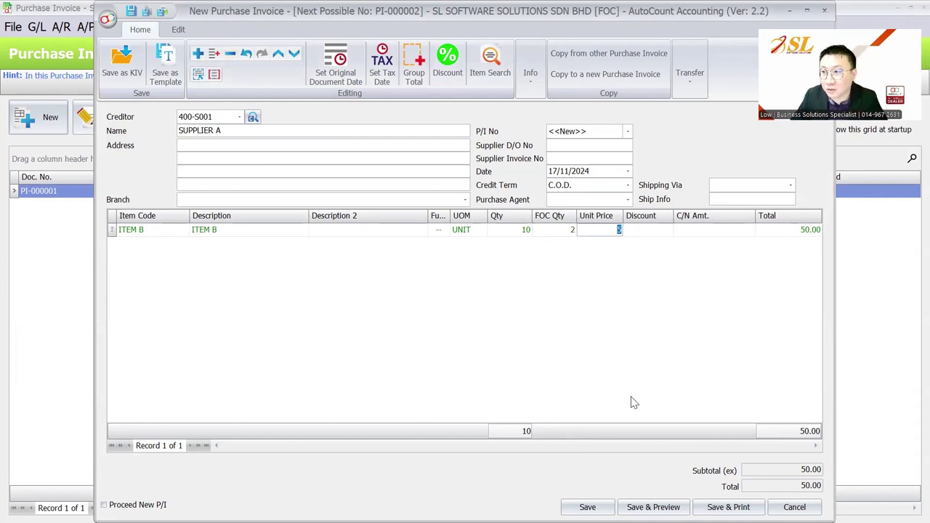
text(8)
key(Tab)
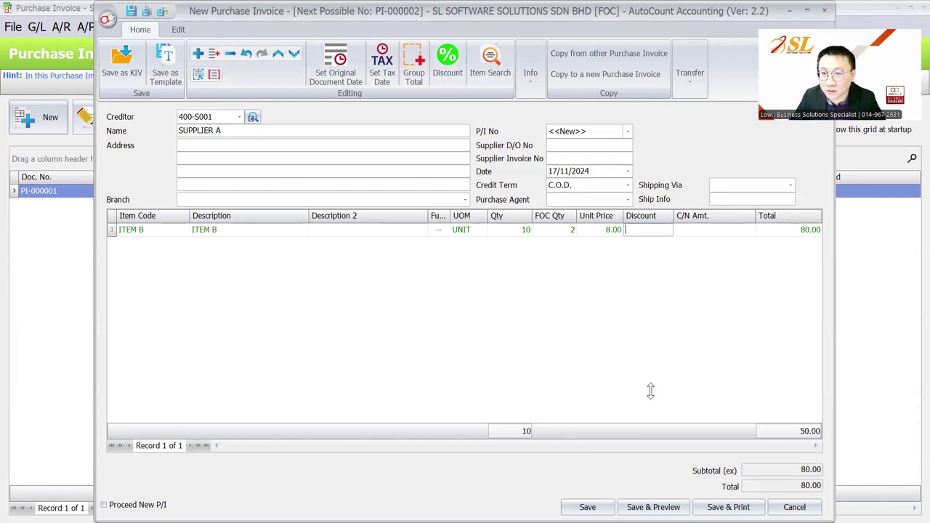
- Set the purchase invoice date to 01/11/2024, review the line's quantities and price, and save the invoice
click(554, 170)
text(01)
key(Tab)
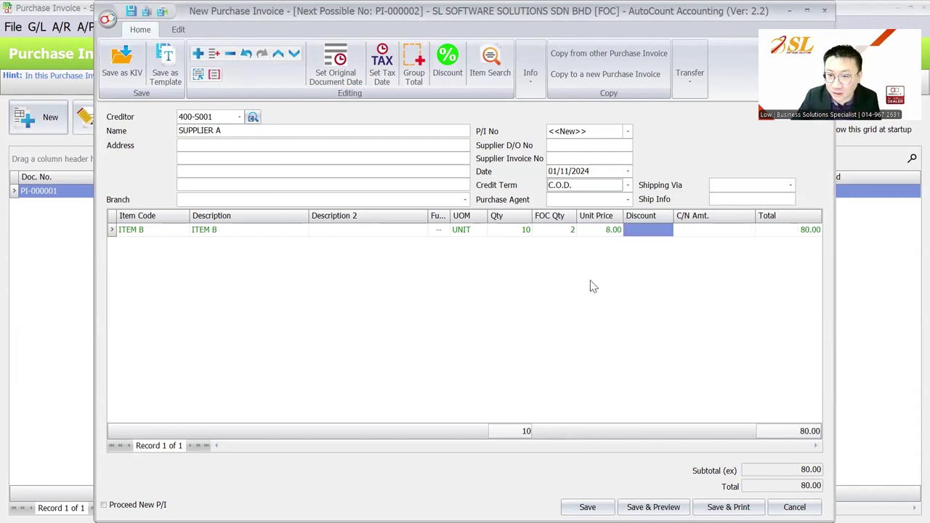
click(517, 231)
click(567, 230)
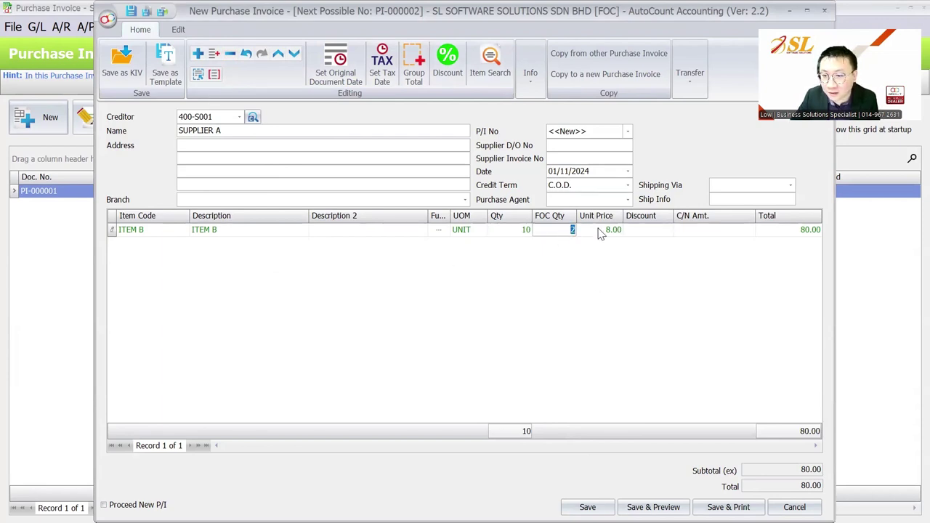
click(599, 229)
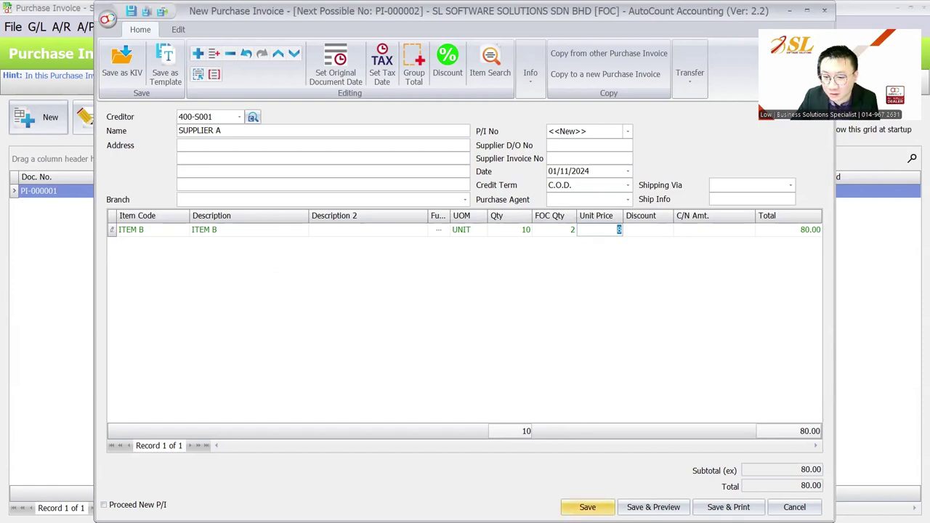
click(587, 507)
click(445, 286)
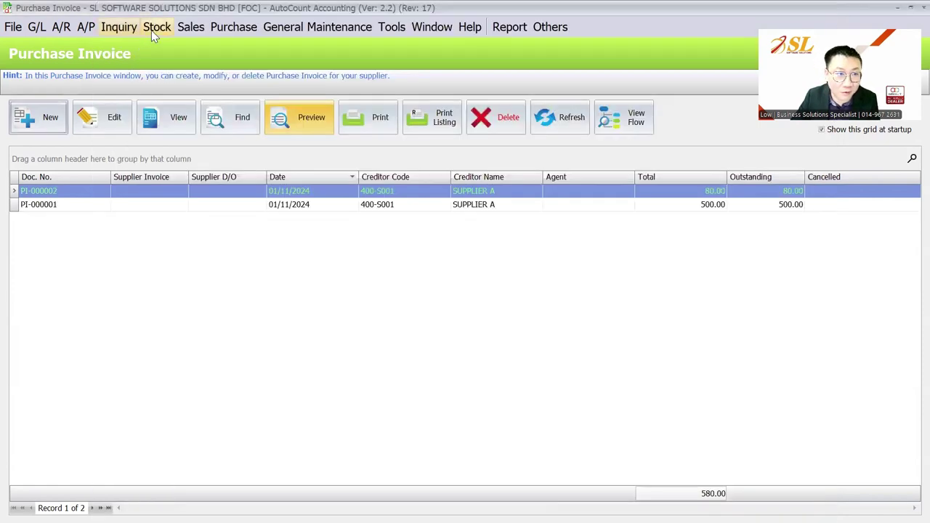
- Open the ITEM B stock item record, check its up-to-date quantity and unit cost, and close it
click(157, 27)
click(161, 42)
click(95, 199)
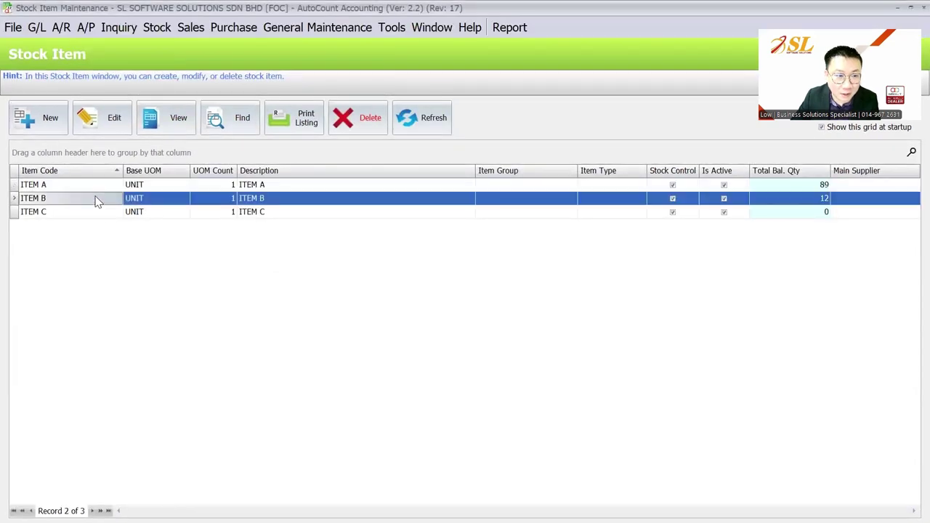
click(109, 125)
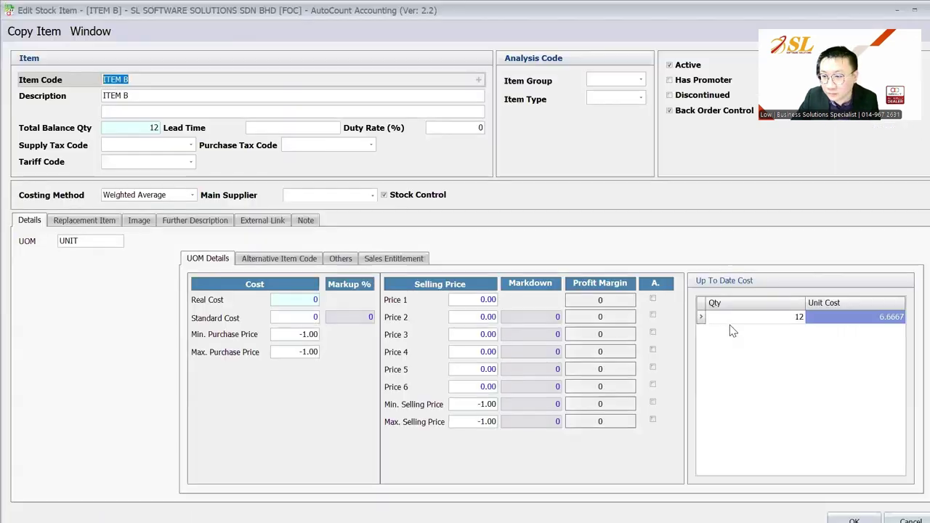
click(860, 320)
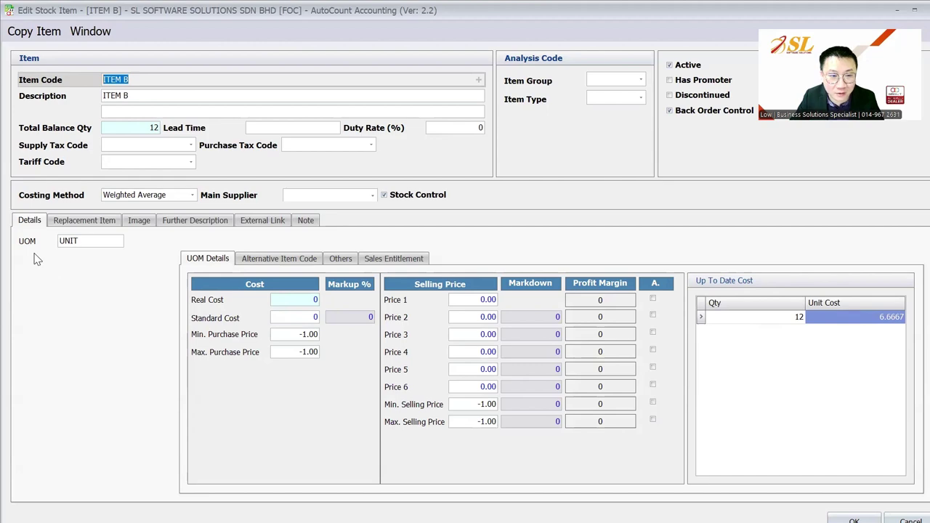
click(915, 9)
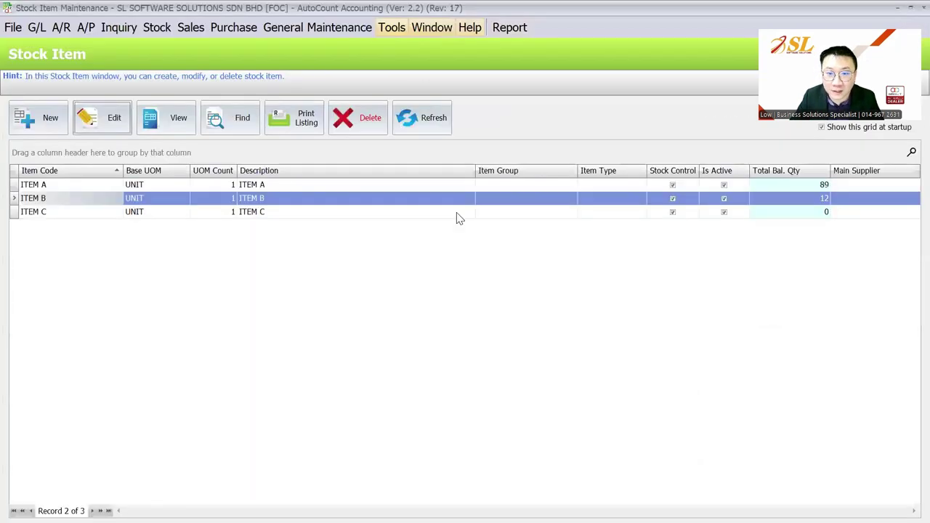
- Enable the Basic Multi-UOM module in the program's module settings
click(391, 27)
mouse_move(482, 369)
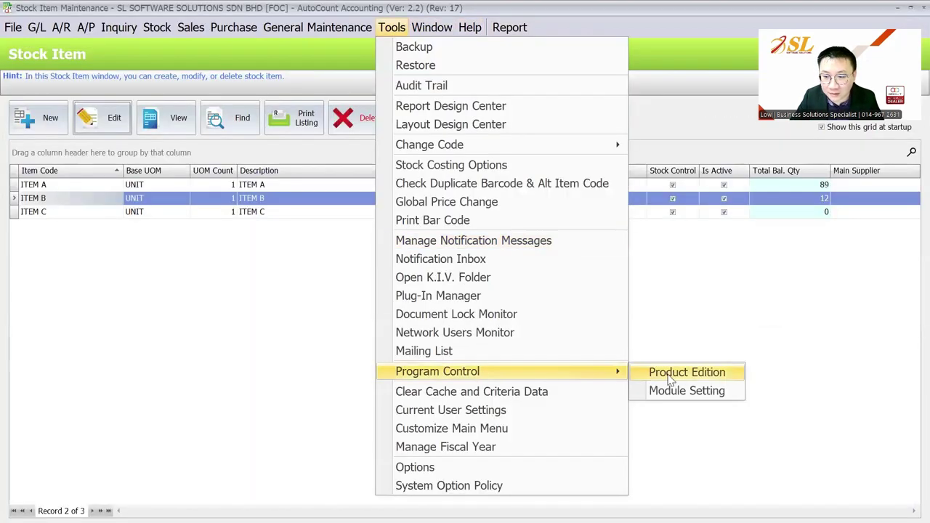
click(676, 397)
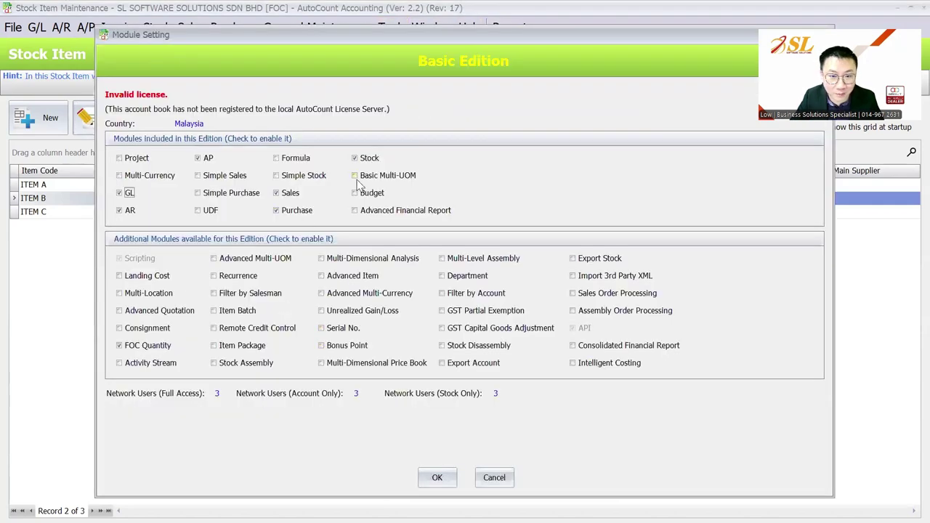
click(374, 176)
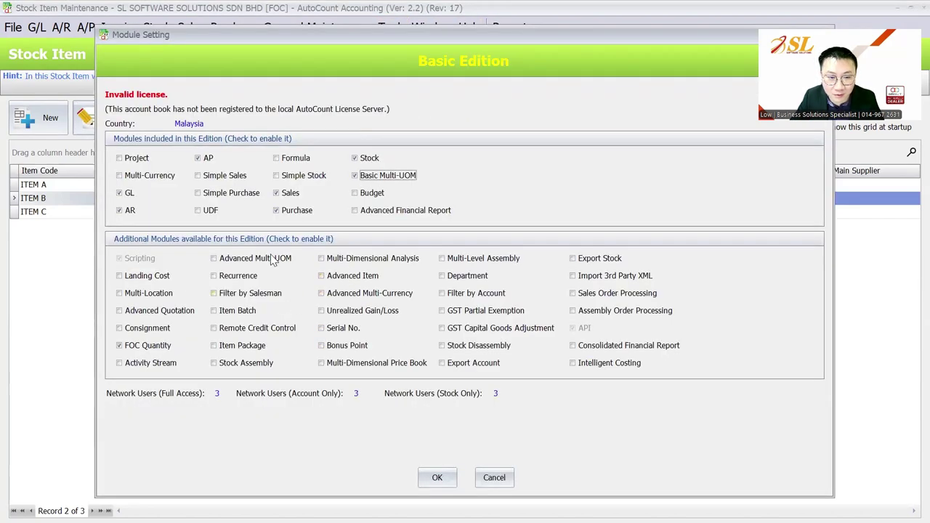
click(452, 484)
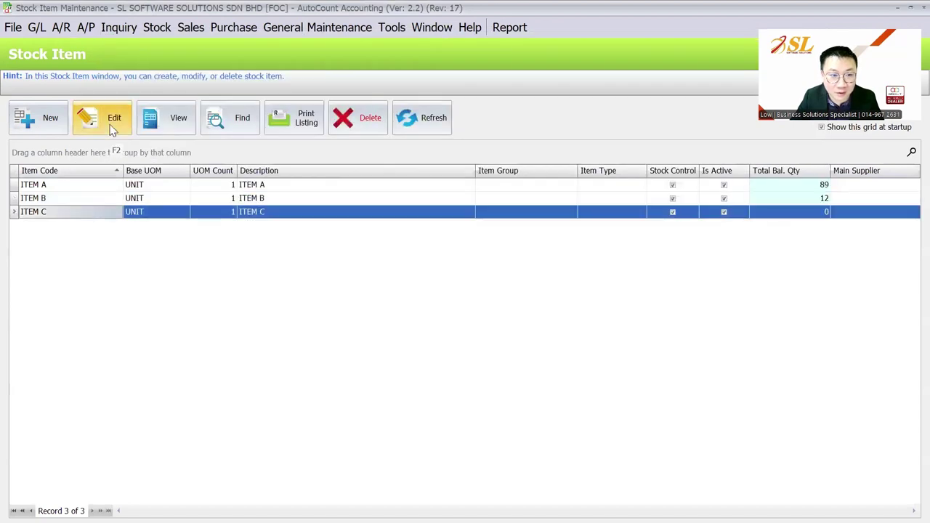
- Open the ITEM C stock item for editing and add a CTN unit of measure with a rate of 12
click(112, 123)
click(27, 259)
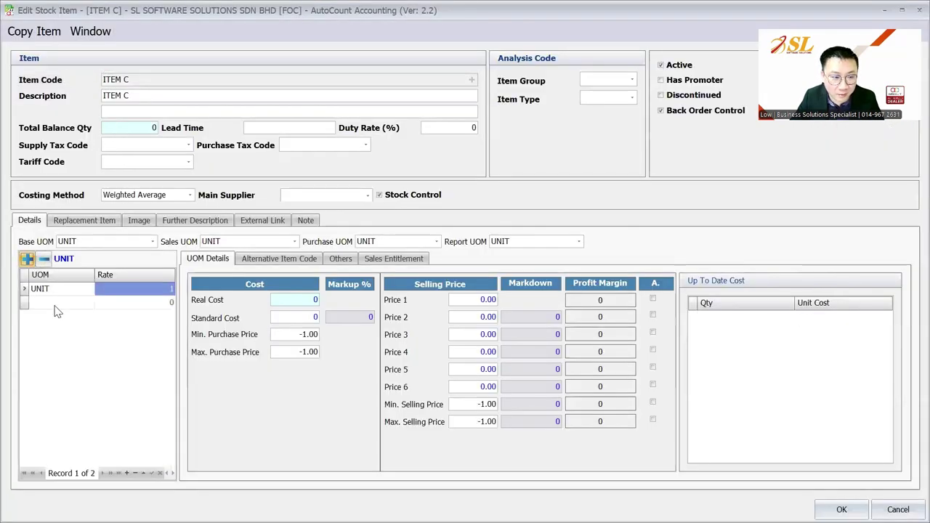
click(56, 303)
text(CTN)
key(Return)
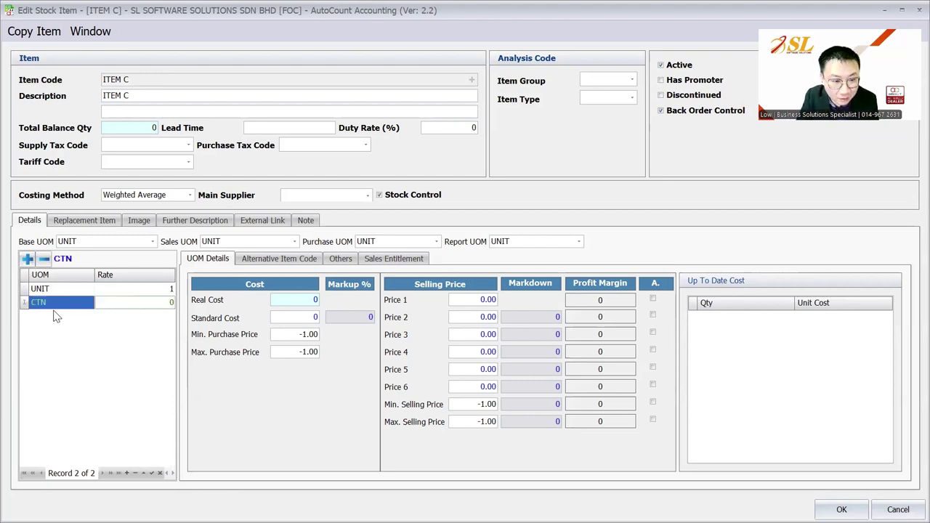
text(12)
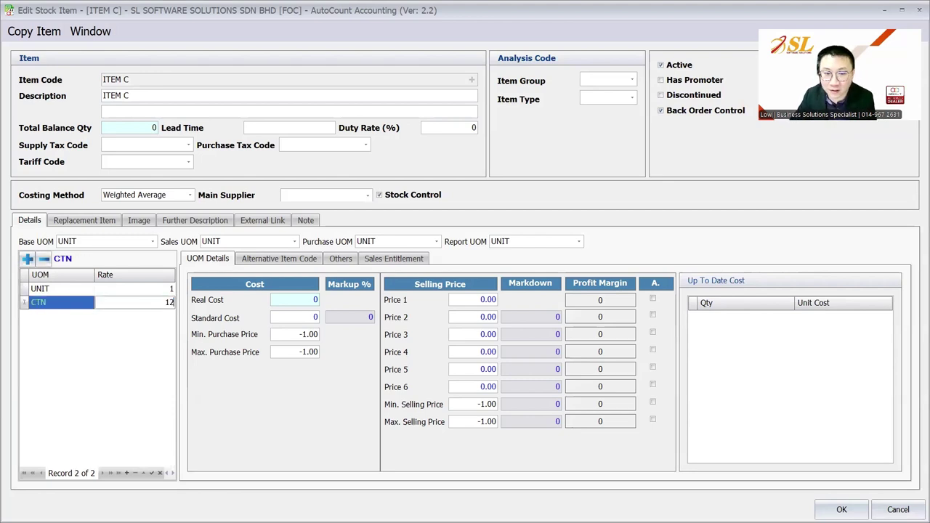
- Set the CTN sales entitlement so that every sale of 10 items is entitled to 1 FOC item
click(385, 260)
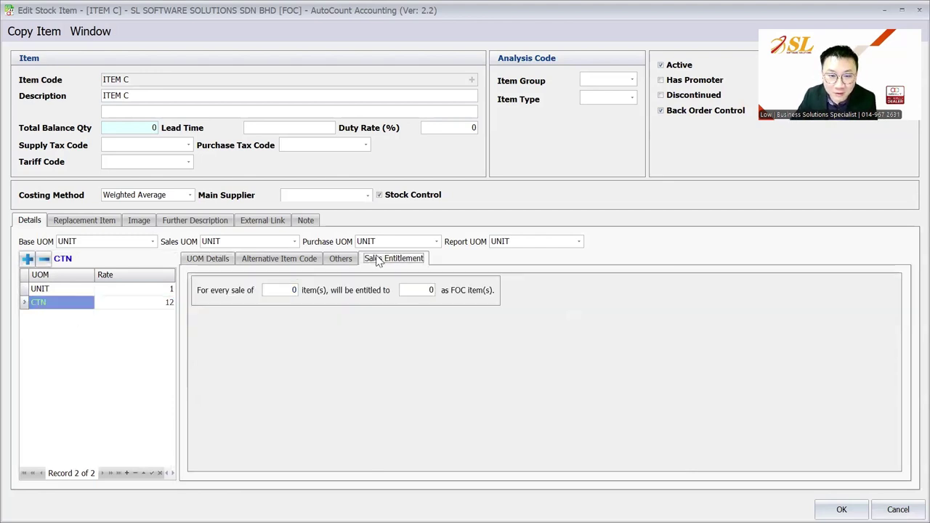
click(284, 288)
text(10)
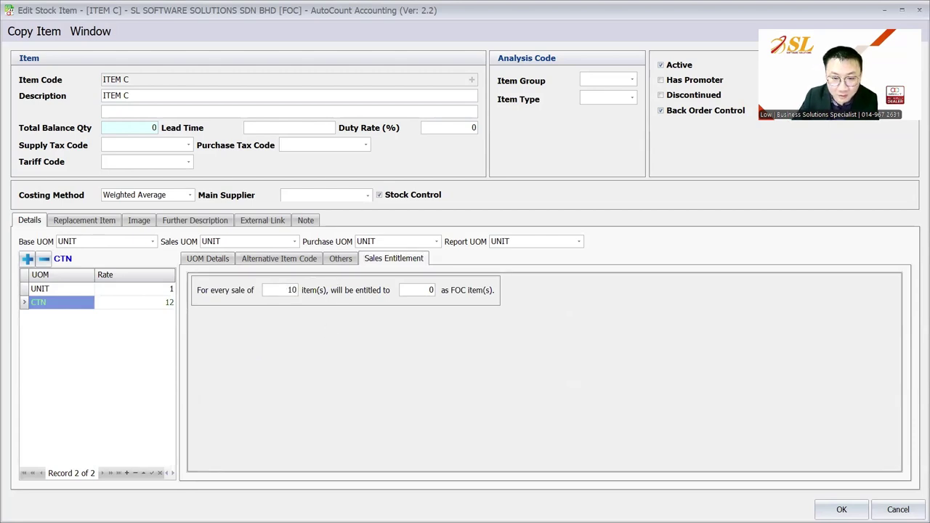
click(405, 290)
text(1)
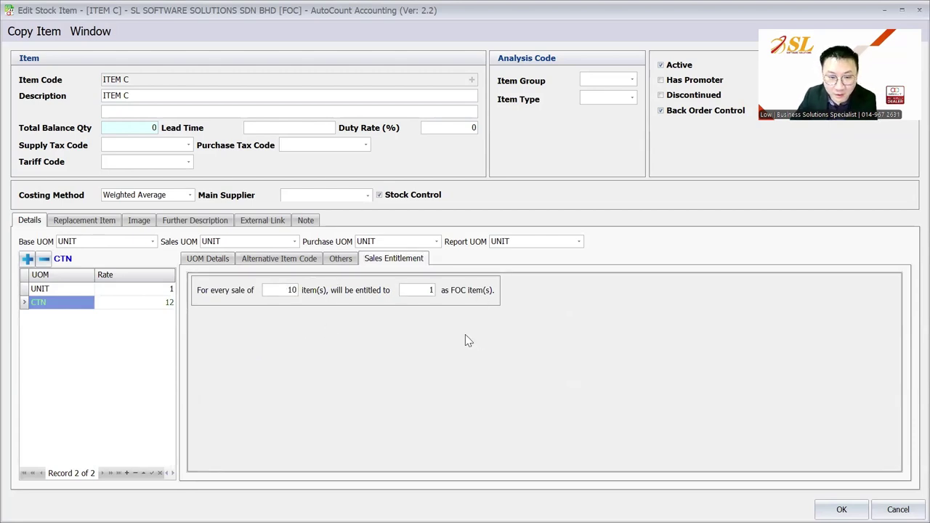
- Compare the sales entitlements of ITEM C's UNIT and CTN measures, and save the stock item
click(138, 289)
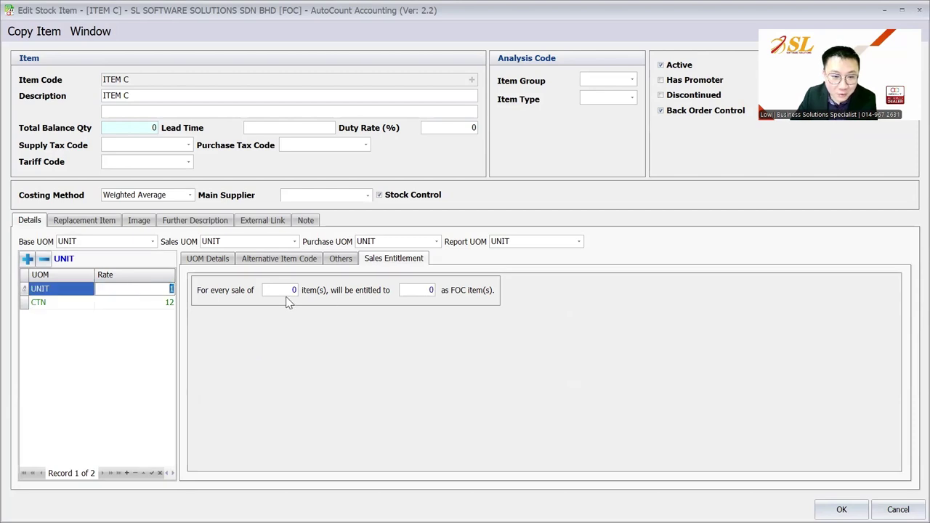
click(286, 295)
click(419, 291)
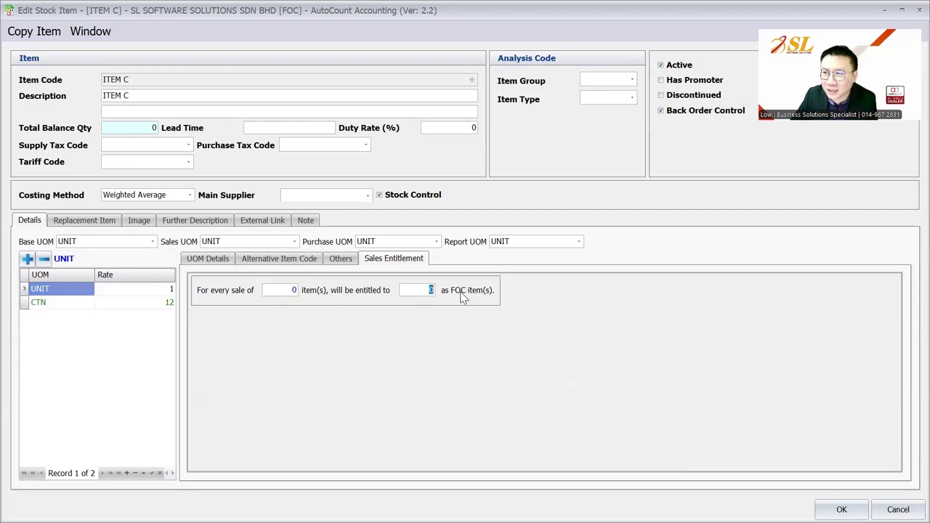
click(127, 302)
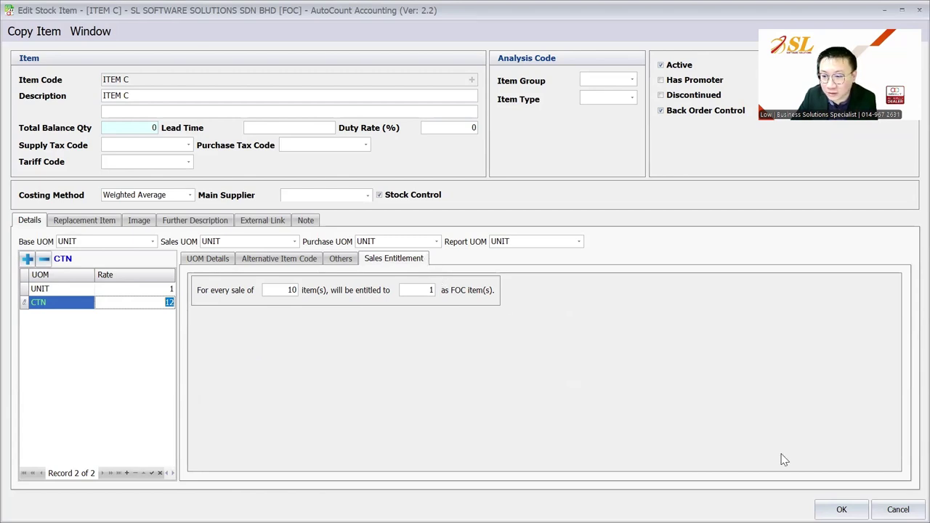
click(841, 509)
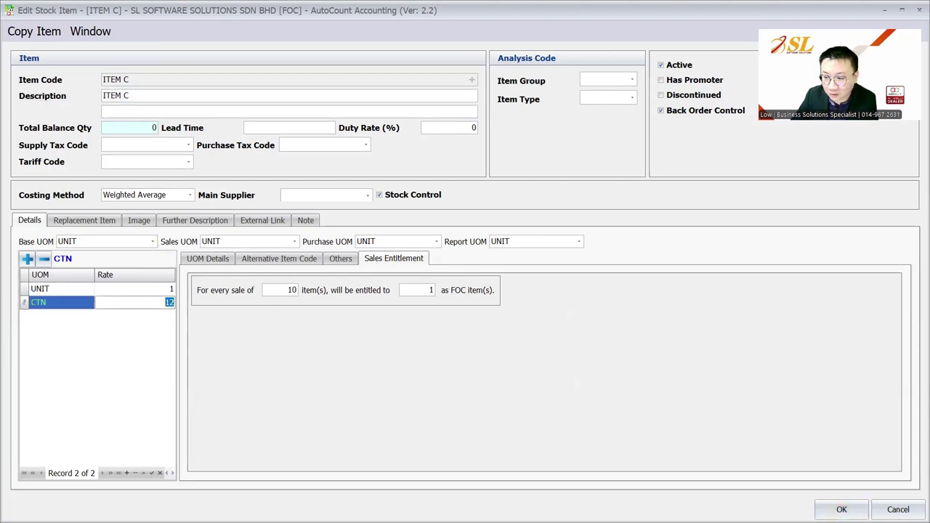
click(841, 509)
- Create a new sales invoice for CUSTOMER A
click(190, 27)
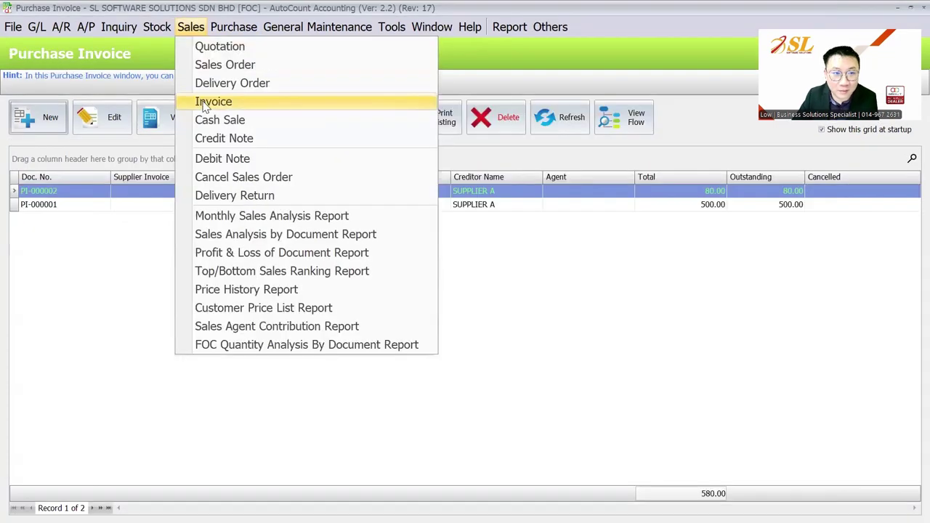
click(213, 102)
click(40, 118)
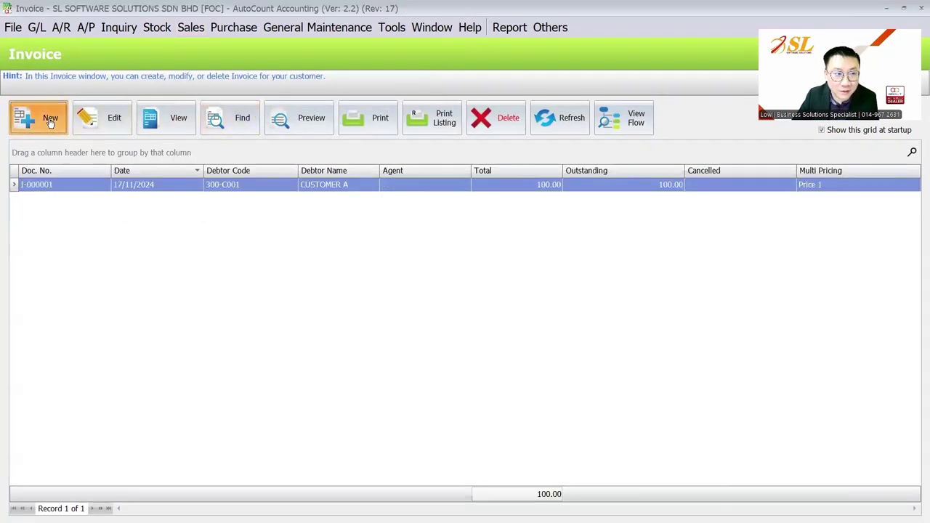
click(179, 145)
click(182, 208)
- Add an ITEM C line with a quantity of 10 to the sales invoice
right_click(179, 266)
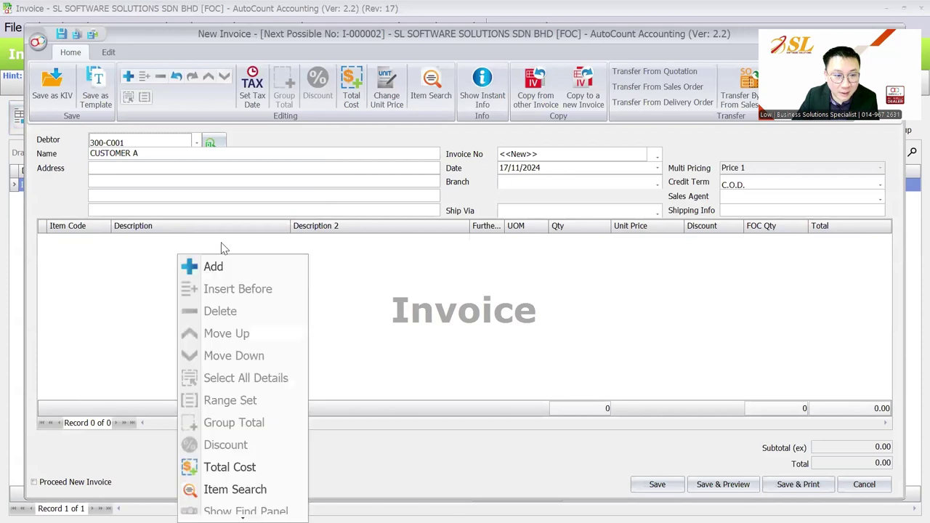
click(207, 266)
click(106, 330)
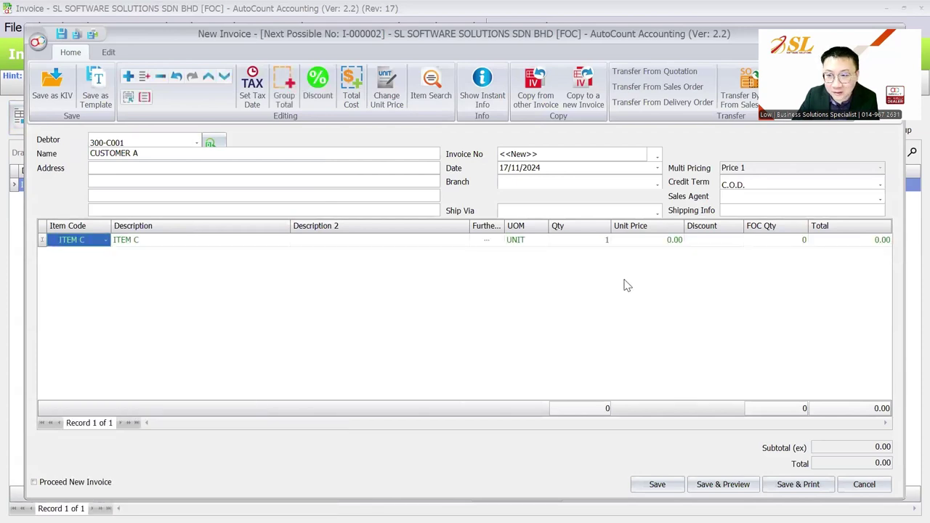
click(578, 243)
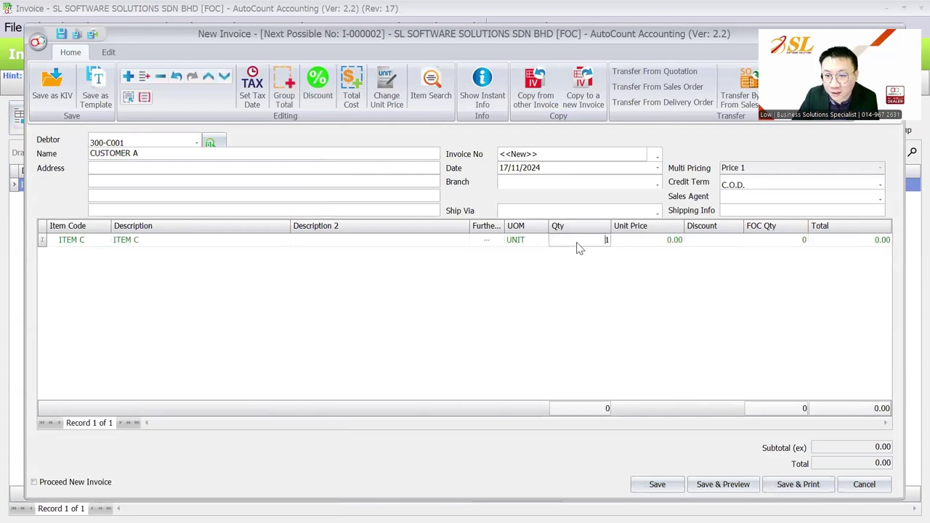
text(10)
click(630, 242)
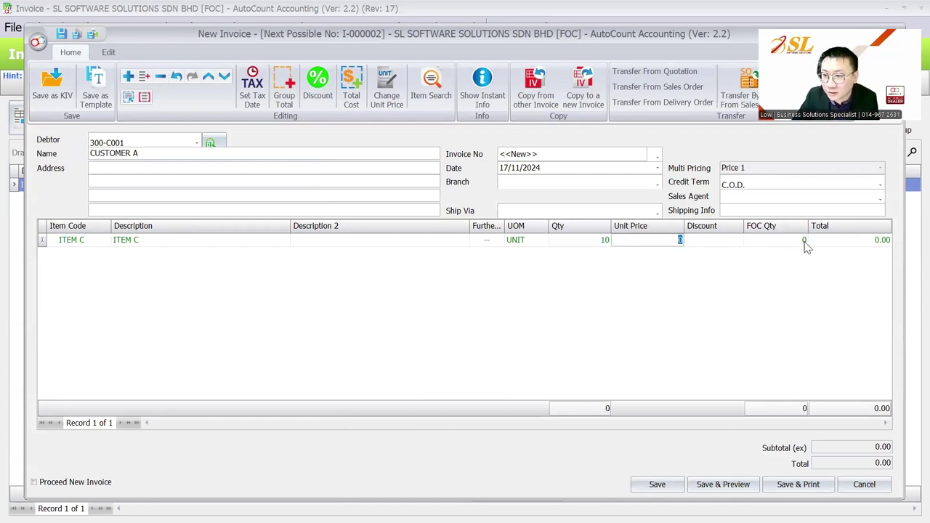
- Change the ITEM C line's unit of measure to CTN
click(530, 244)
click(526, 301)
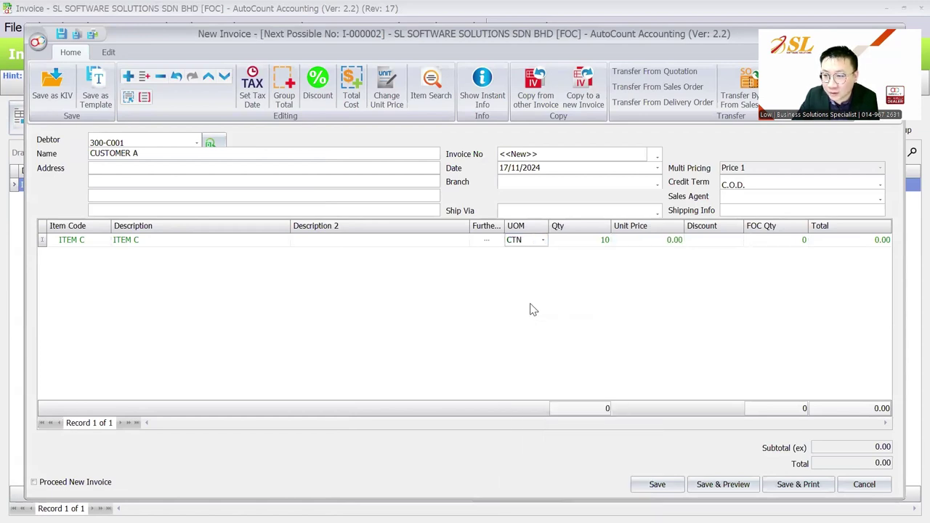
key(Tab)
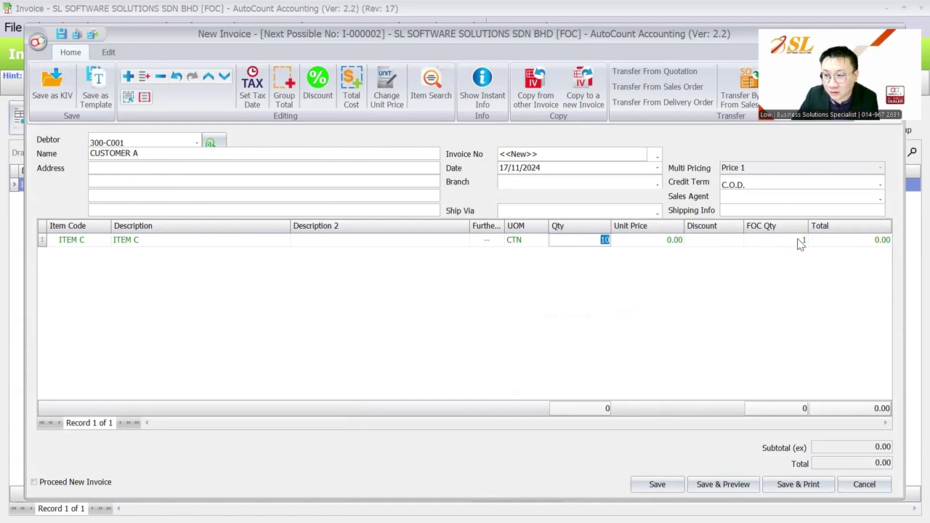
- Set the ITEM C line's unit price to 80.00 and save the sales invoice
click(640, 246)
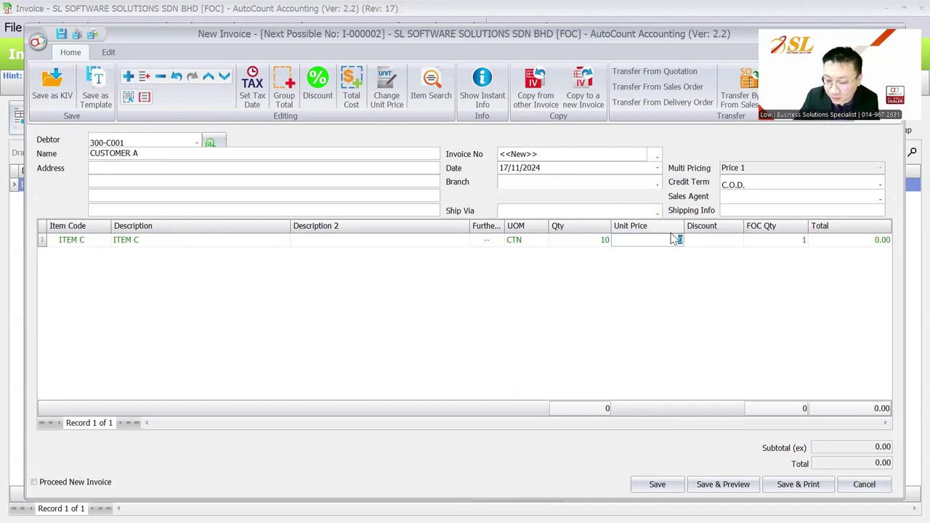
text(80)
key(Tab)
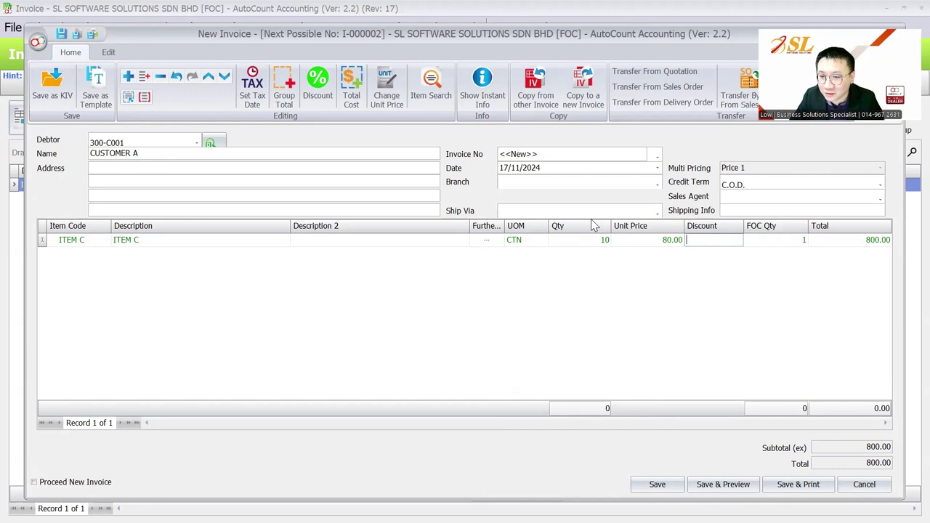
click(655, 485)
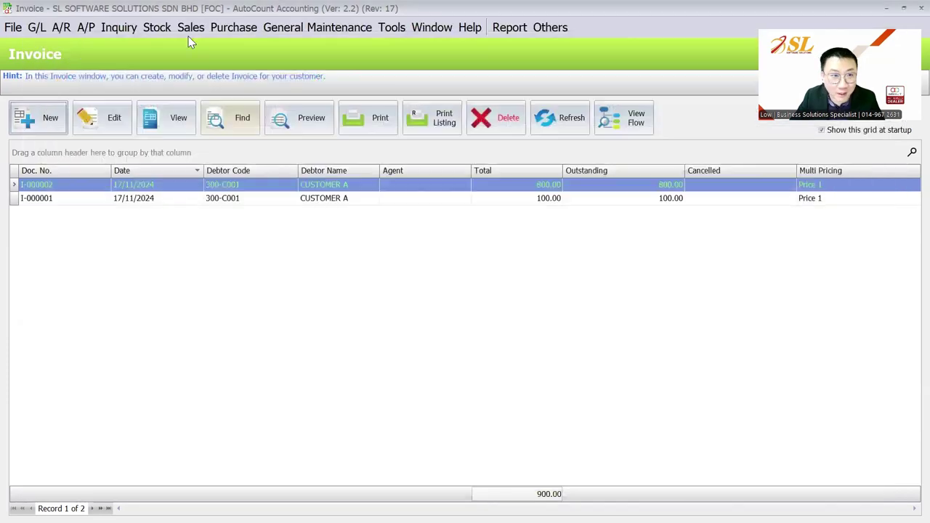
- Run the Stock Card Report inquiry and examine the out quantity in ITEM C's transaction details
click(158, 27)
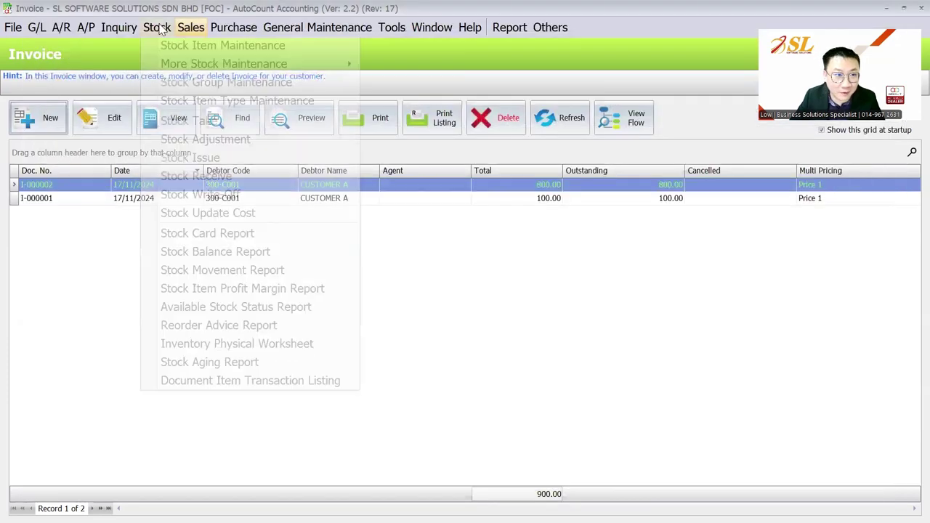
click(235, 236)
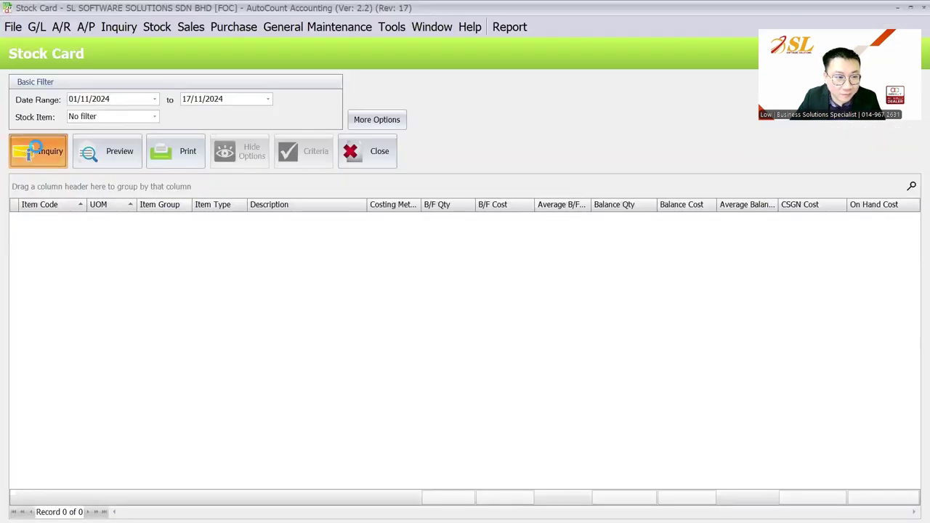
click(34, 148)
click(41, 249)
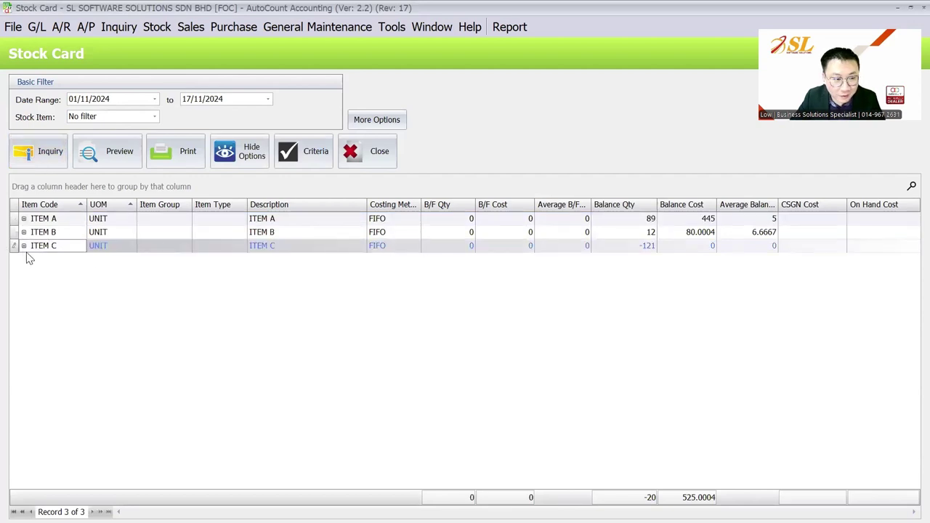
click(23, 245)
click(421, 287)
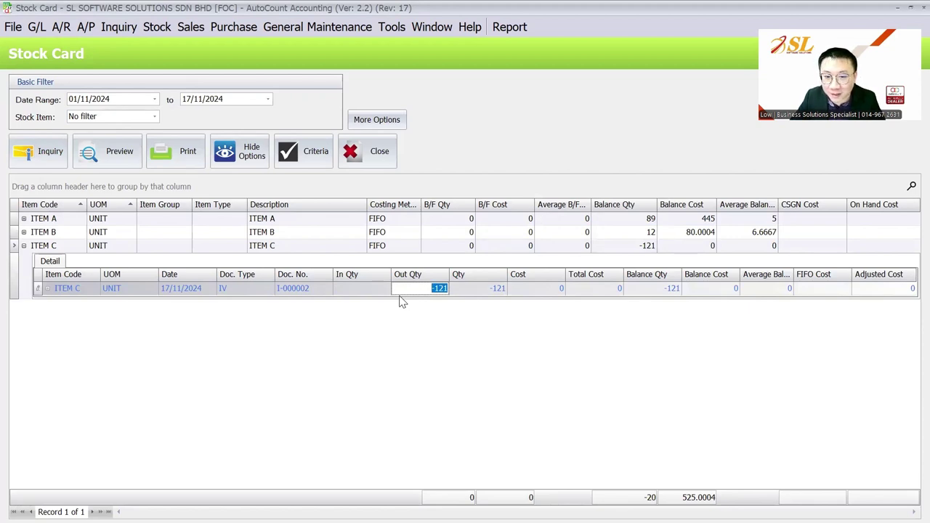
click(443, 289)
drag(447, 288, 441, 289)
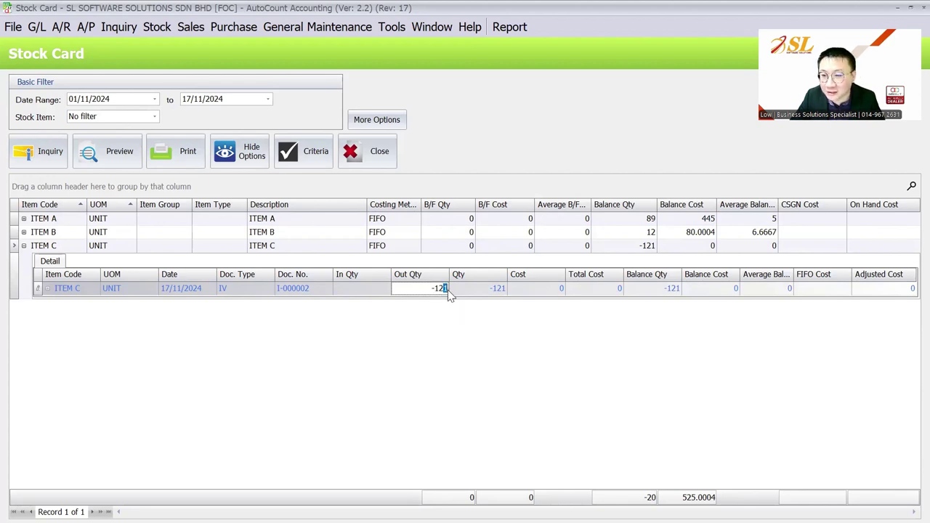
- Open ITEM C in Stock Item Maintenance and check the sales entitlements of its CTN and UNIT measures
click(156, 28)
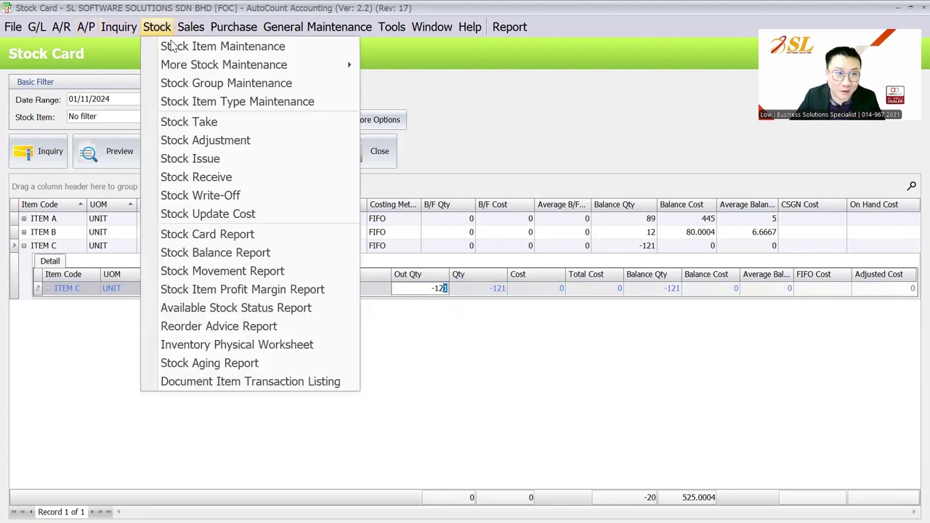
click(175, 45)
click(102, 120)
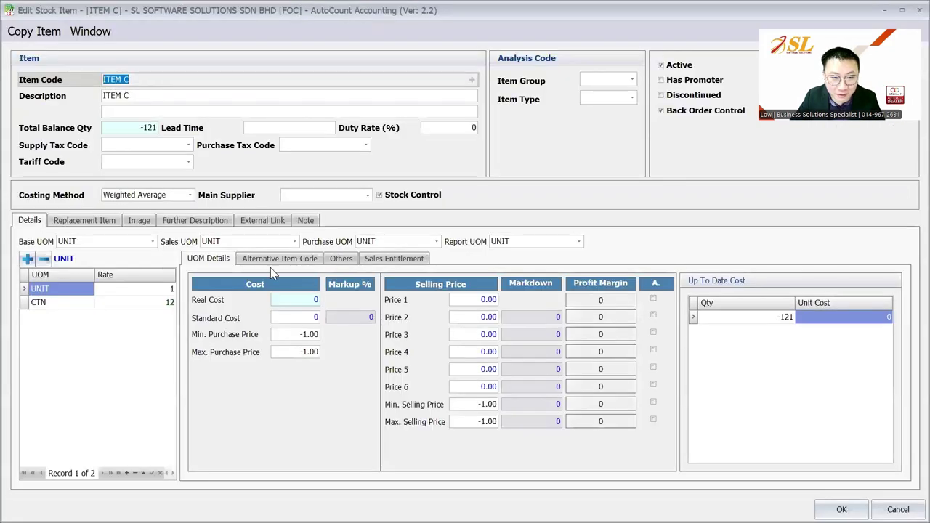
click(157, 302)
click(394, 258)
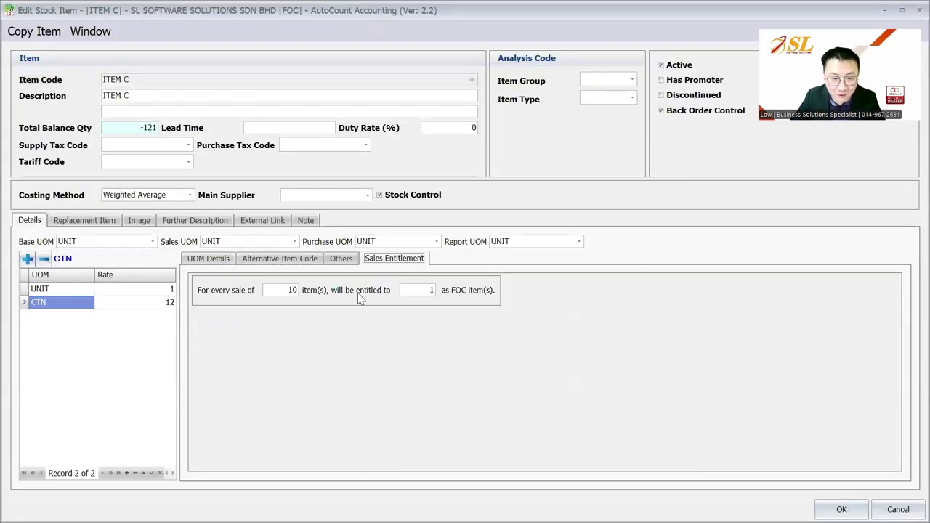
click(291, 290)
click(431, 289)
click(143, 288)
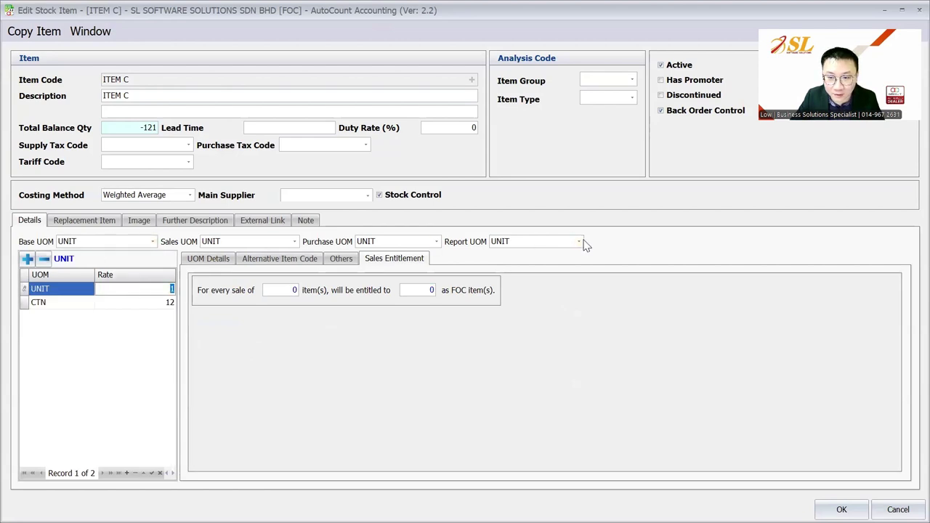
- Set ITEM C's report UOM to CTN and save the stock item
click(579, 241)
click(568, 279)
click(841, 509)
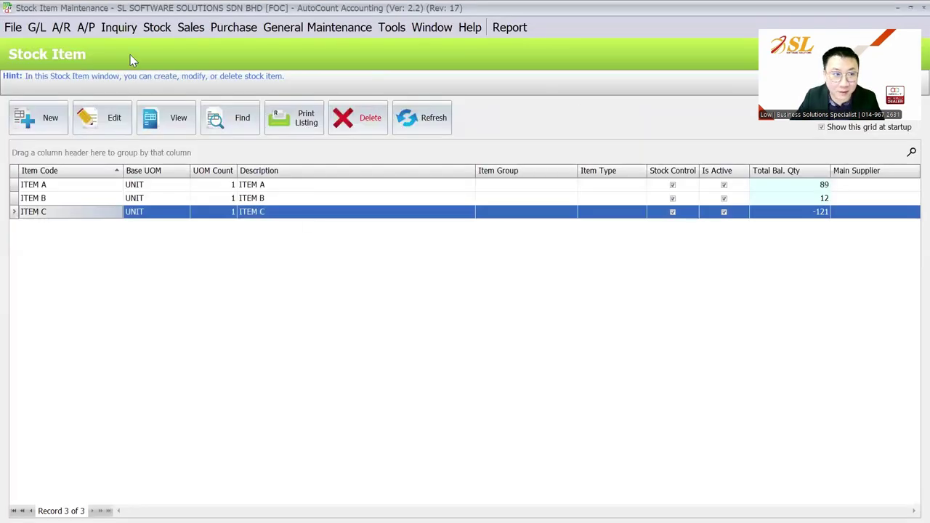
- Return to the Stock Card Report, rerun the inquiry and expand ITEM C's transaction details
click(157, 27)
click(254, 236)
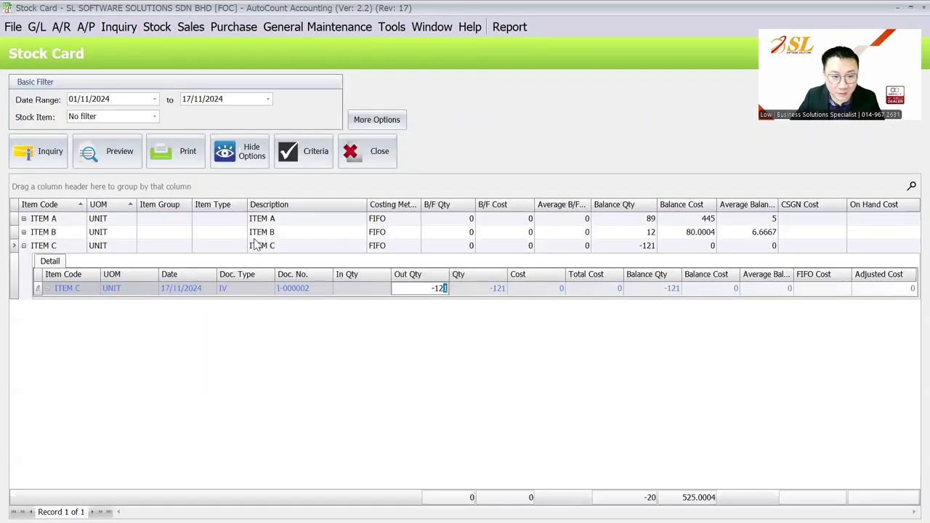
click(40, 151)
click(23, 245)
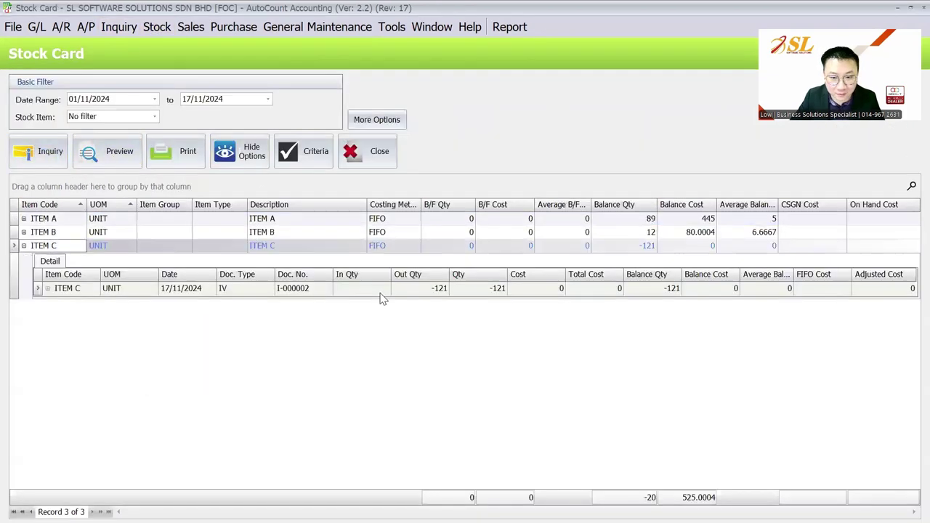
- Set the stock card's UOM option to Show Default Report UOM
click(376, 119)
click(428, 301)
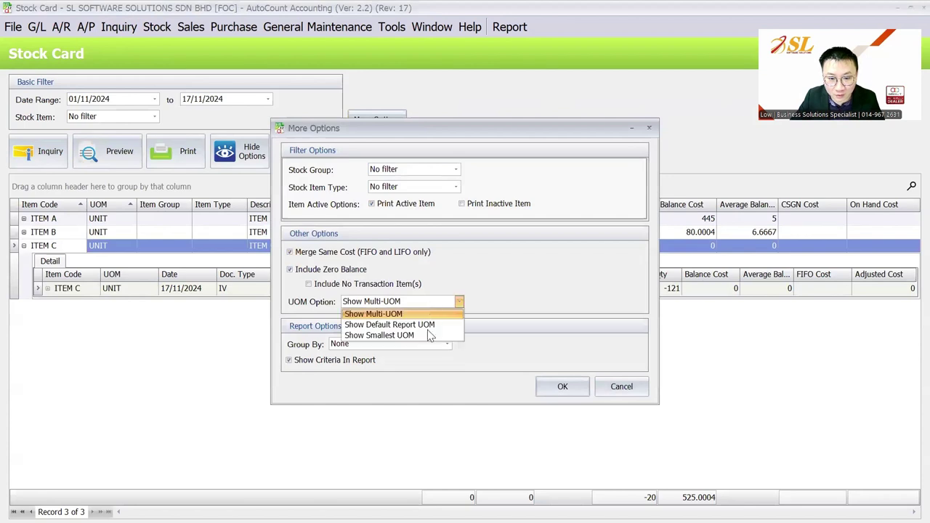
click(416, 325)
click(562, 385)
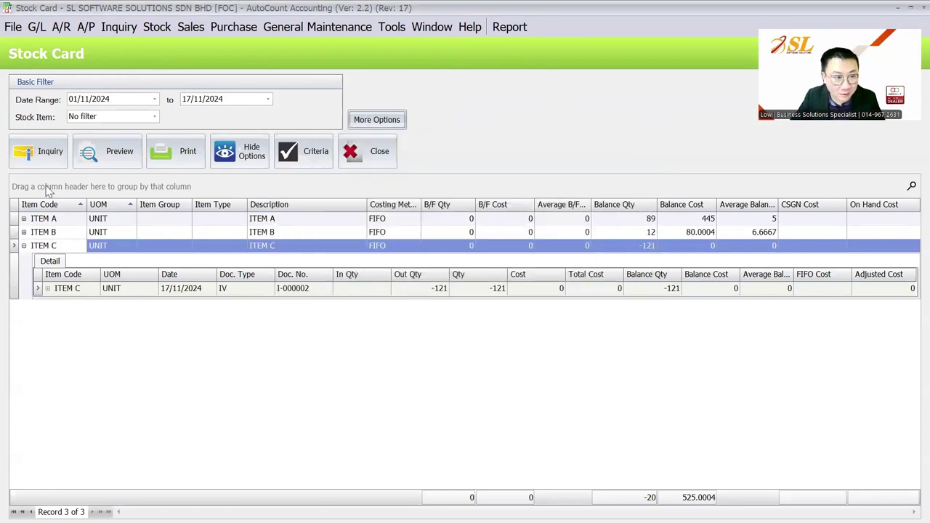
- Rerun the stock card inquiry and examine ITEM C's out quantity in its report UOM
click(40, 151)
click(23, 245)
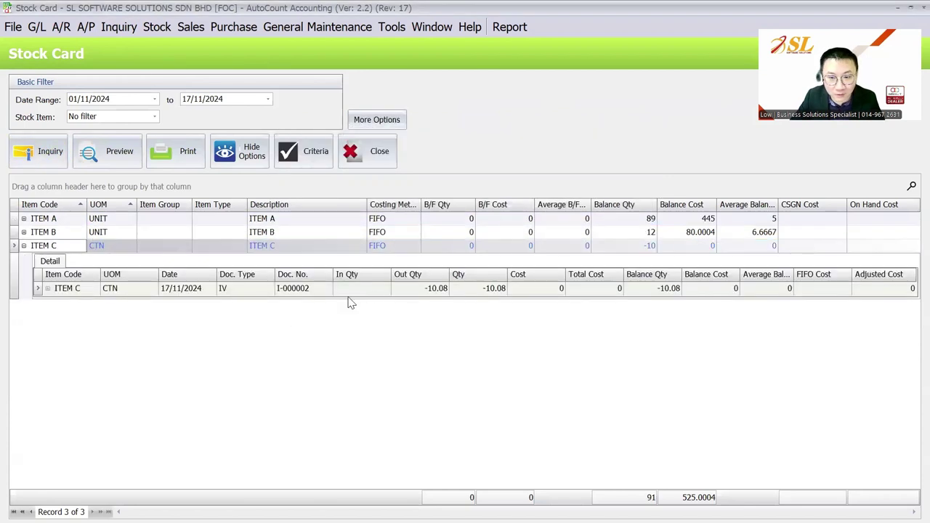
click(436, 288)
click(453, 324)
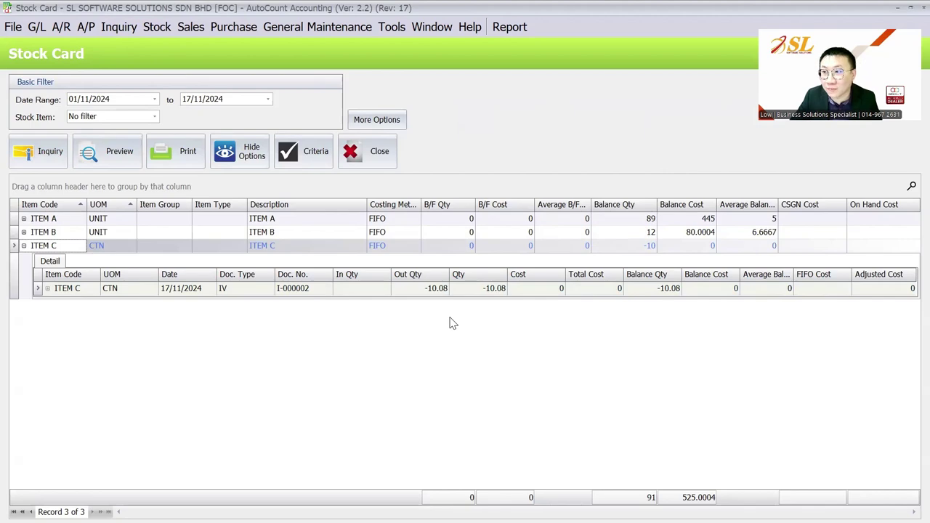
- Open ITEM C for editing and set its CTN sales entitlement to 12 FOC items for every 10 sold
click(156, 27)
click(162, 45)
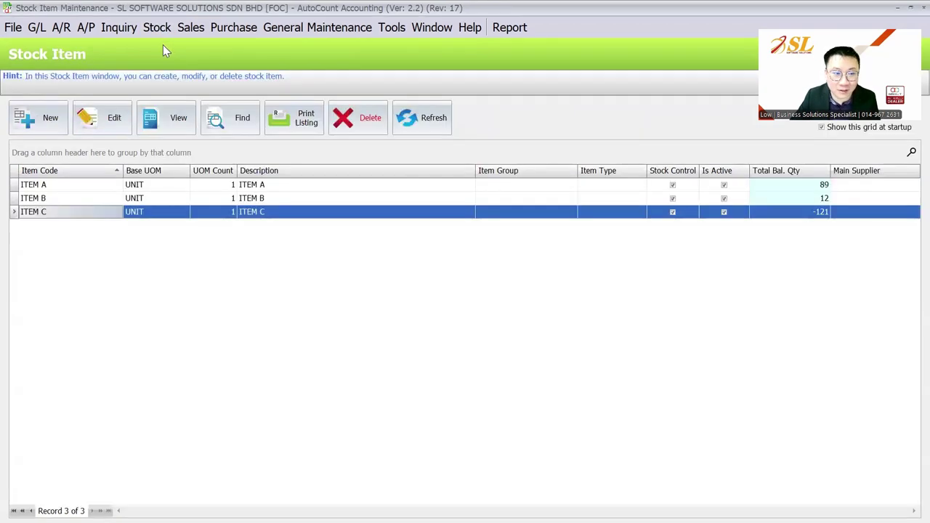
click(116, 127)
click(83, 301)
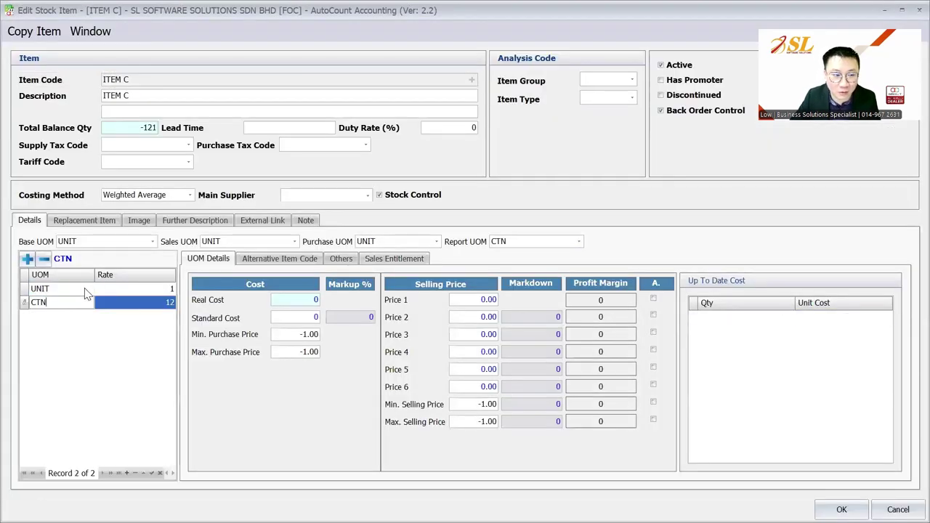
click(85, 288)
click(82, 301)
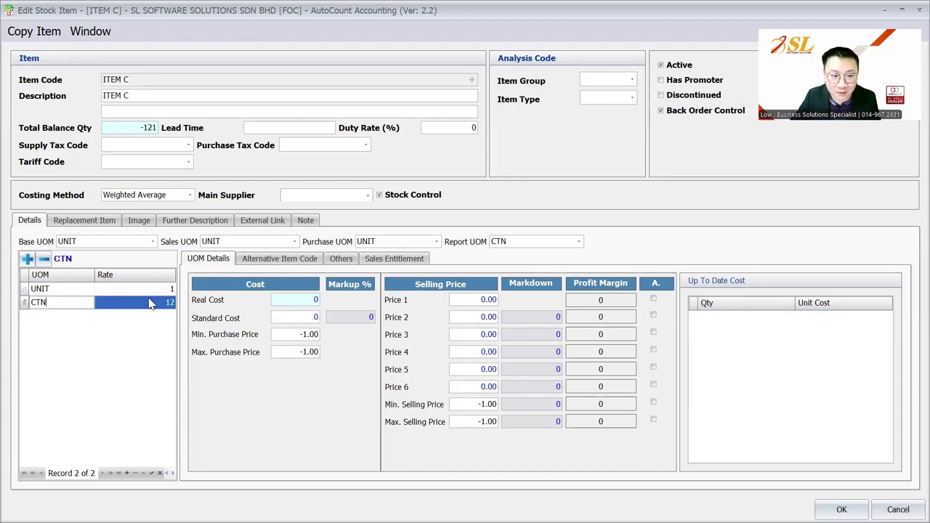
click(341, 259)
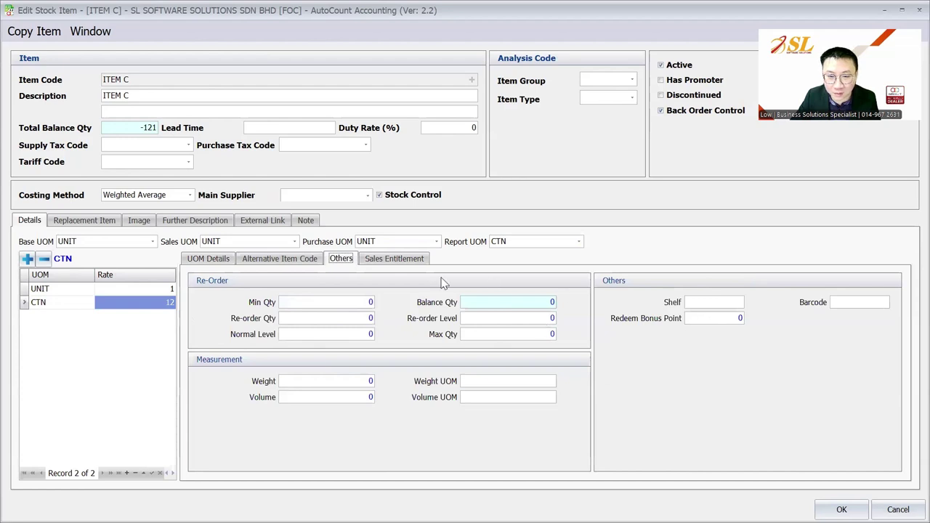
click(394, 258)
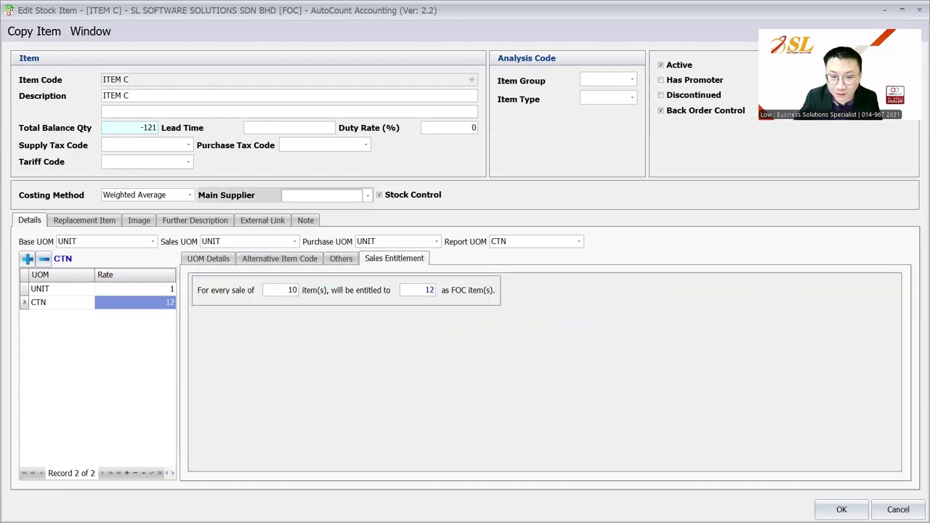
click(429, 291)
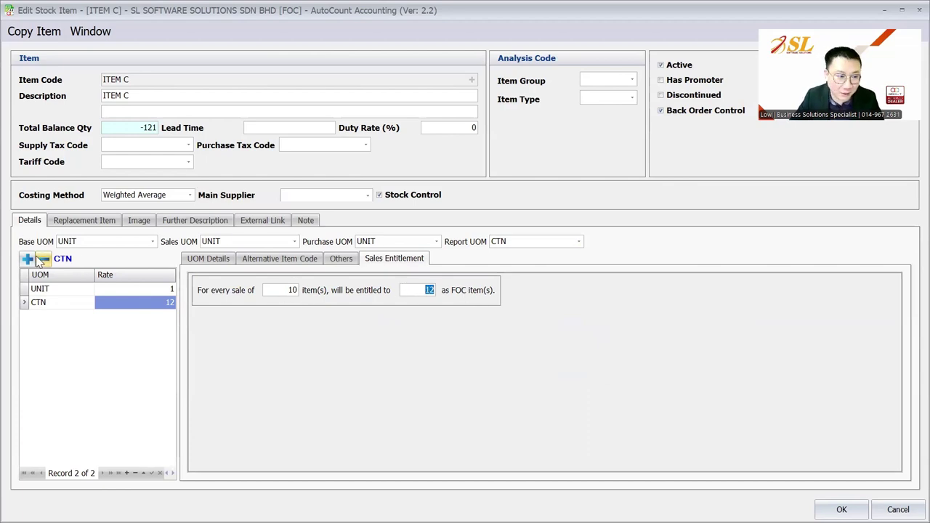
- Add a PALLET unit of measure with a rate of 180 to ITEM C
click(49, 314)
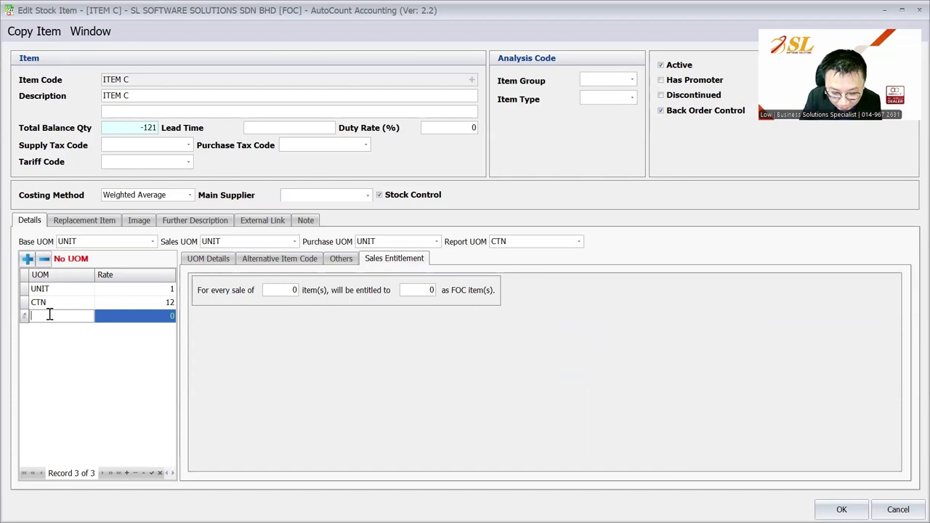
text(PALLET)
key(Tab)
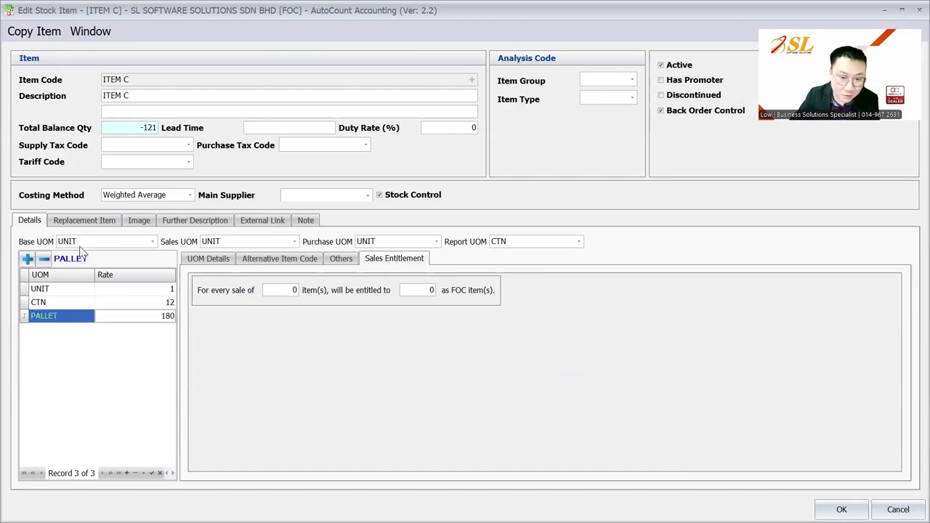
- Set the PALLET sales entitlement to 180 FOC items for every 10 sold, and discard the stock item changes
click(285, 290)
text(10)
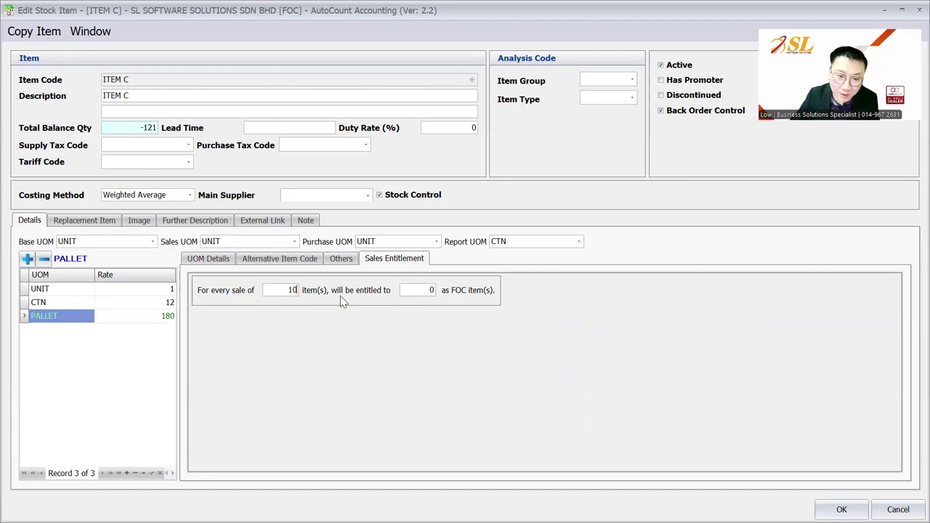
key(Tab)
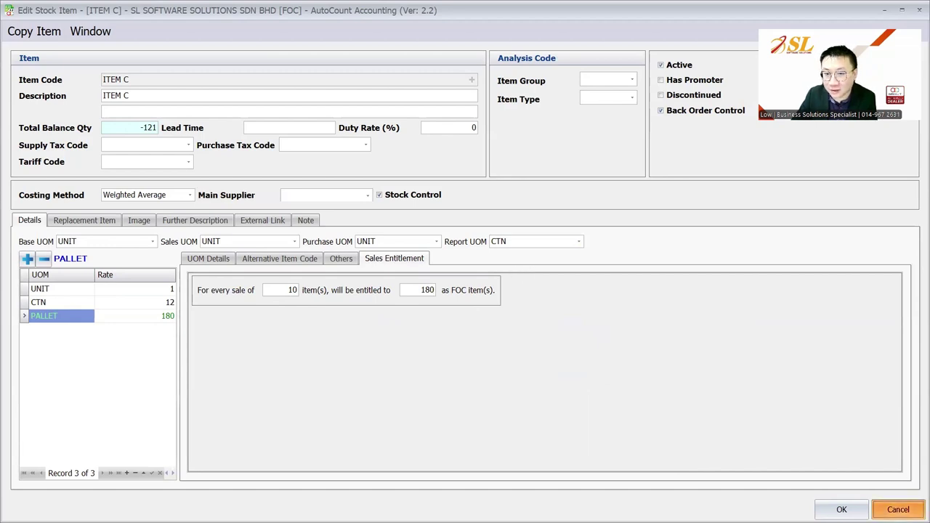
click(898, 510)
click(474, 293)
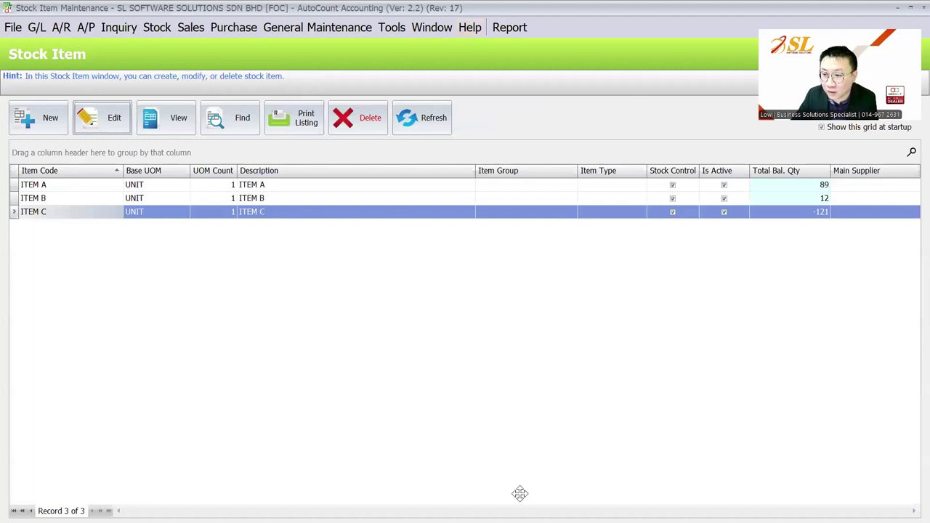
key(alt+Tab)
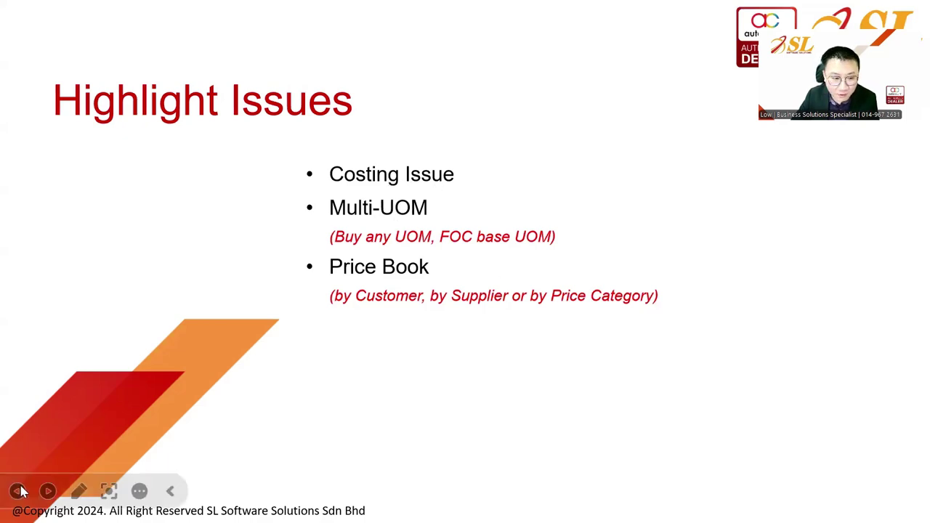
click(48, 492)
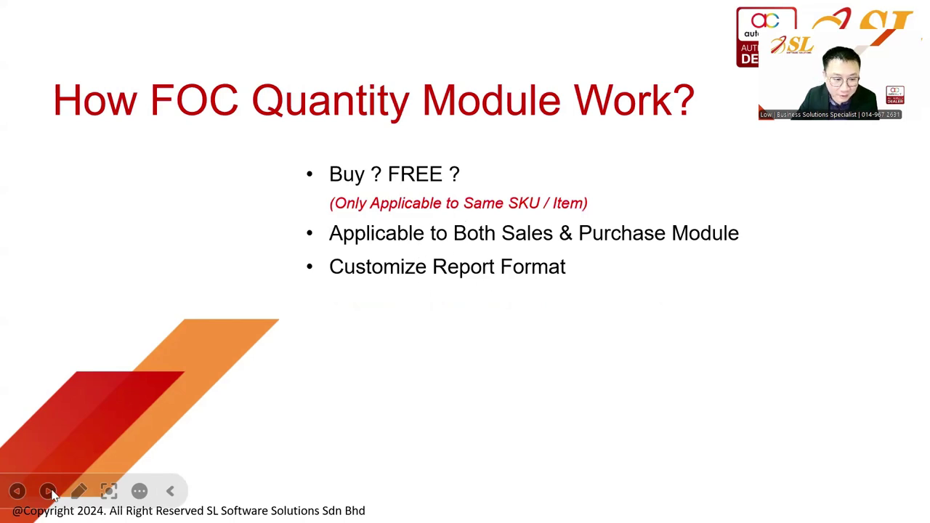
key(Left)
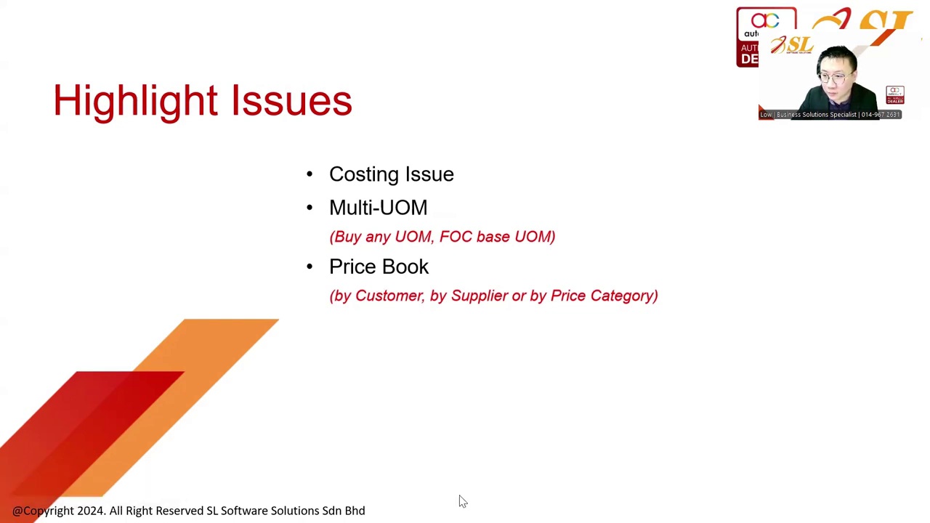
- Switch to AutoCount Accounting, list the sales invoices, and inspect the quantities in CUSTOMER A's 800.00 invoice for ITEM C
key(alt+Tab)
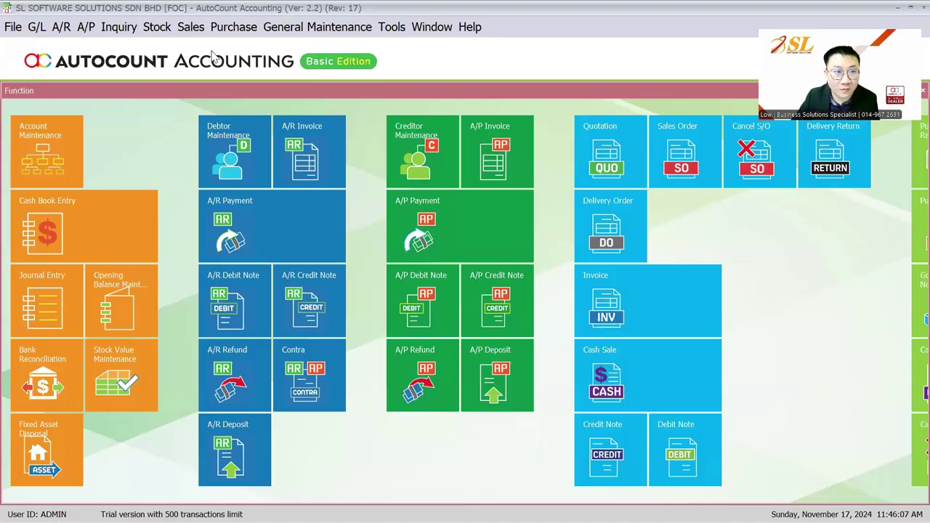
click(191, 27)
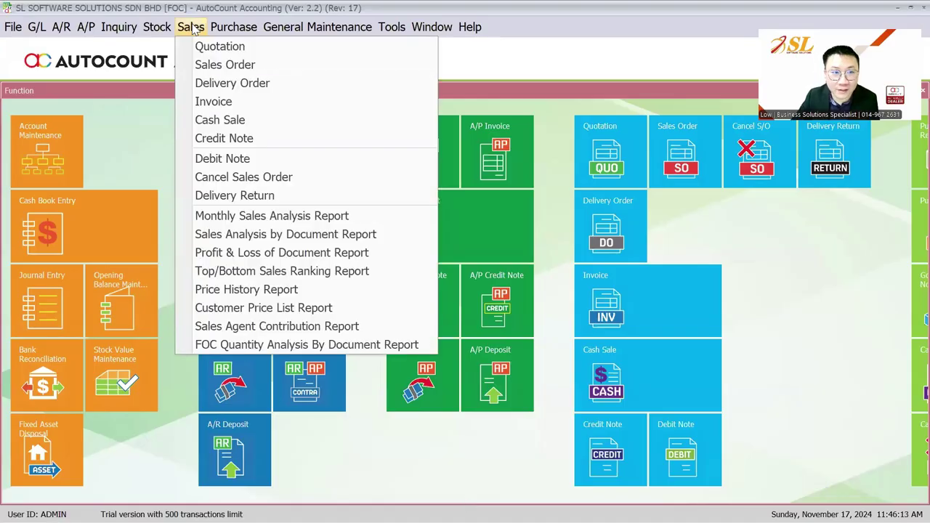
click(214, 101)
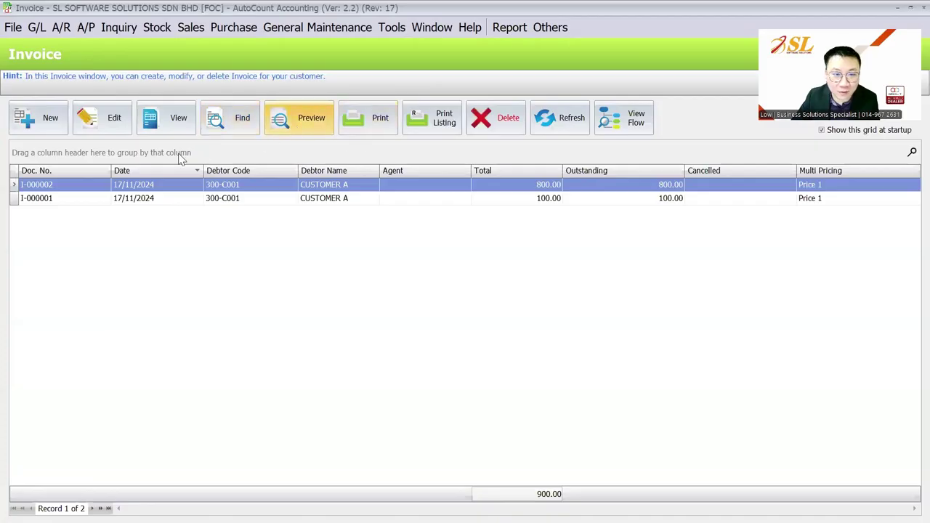
double_click(185, 184)
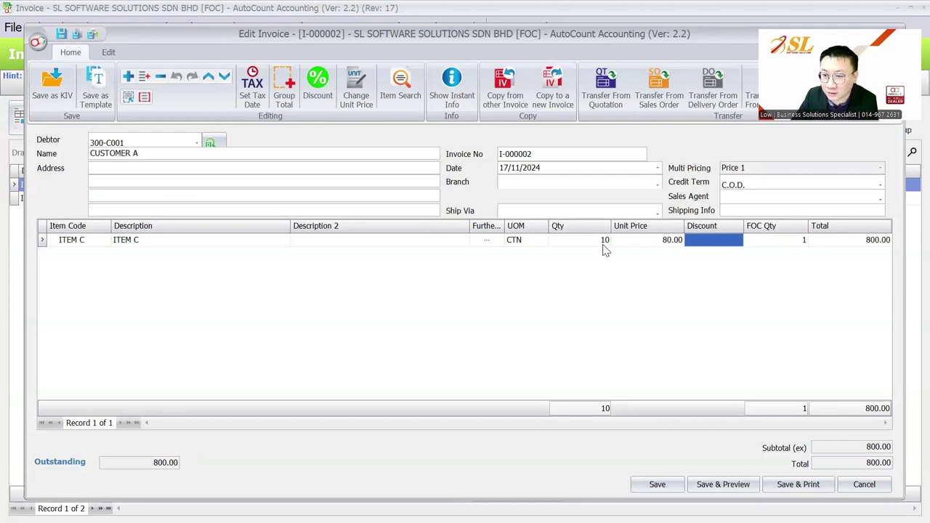
key(Escape)
- Preview the 800.00 invoice with the standard Invoice report and check its printed columns for the FOC quantity
click(297, 122)
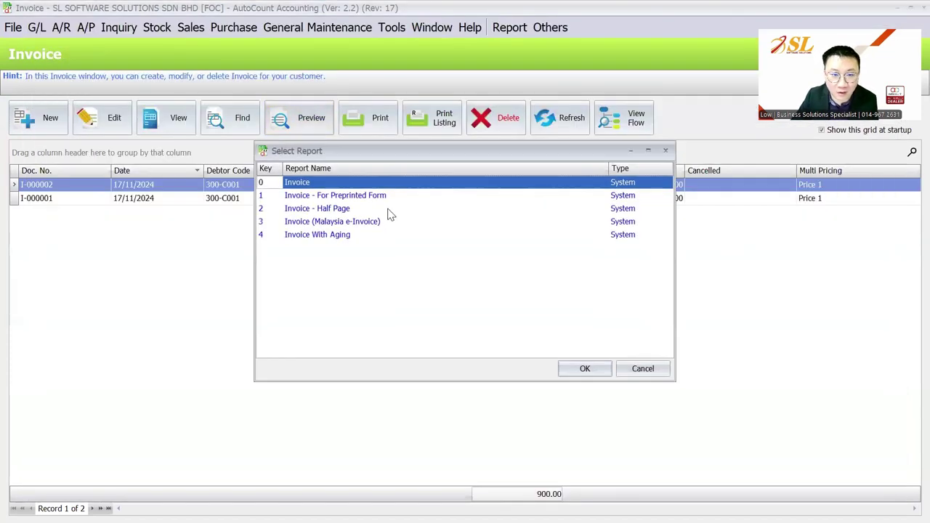
click(592, 370)
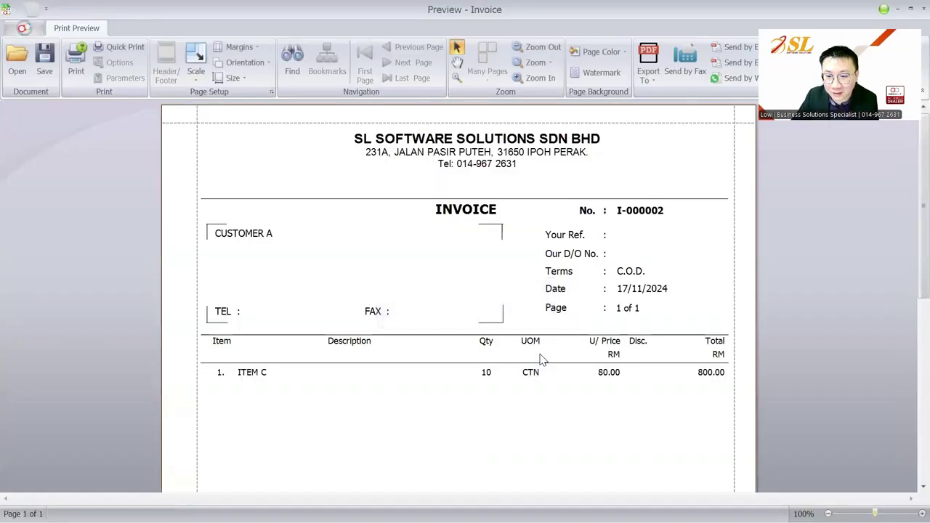
scroll(539, 355, down, 1)
scroll(574, 325, down, 2)
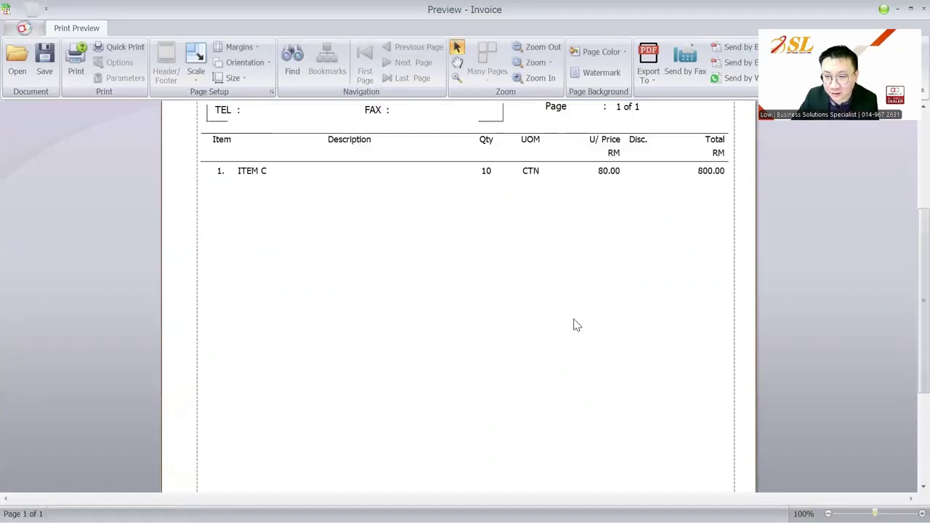
scroll(574, 325, down, 3)
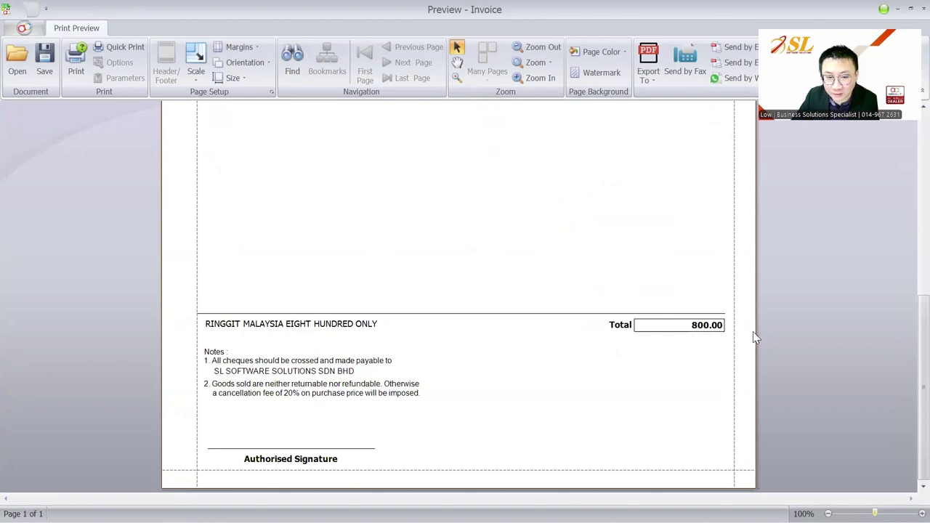
scroll(610, 348, up, 3)
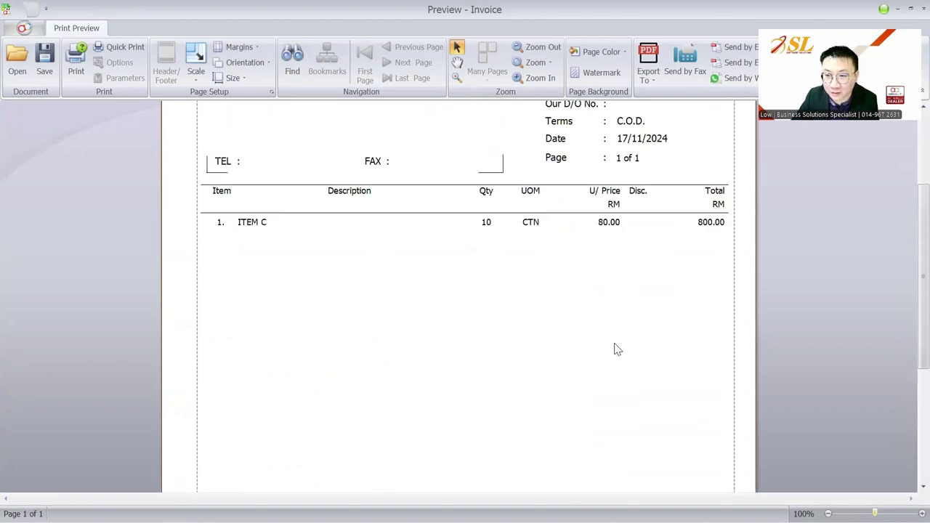
scroll(615, 349, down, 3)
key(Escape)
- Preview the 100.00 invoice with the standard Invoice report and check how the ITEM A line prints
click(348, 198)
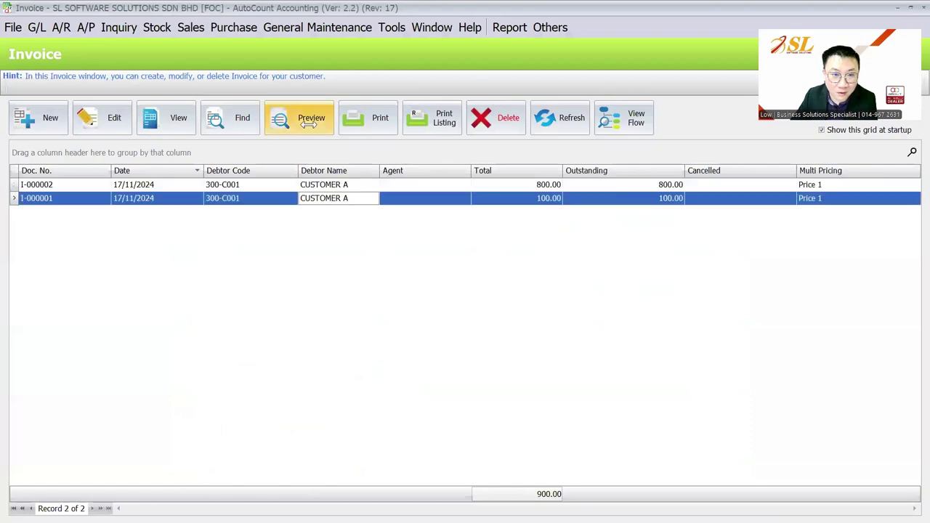
click(299, 118)
click(566, 366)
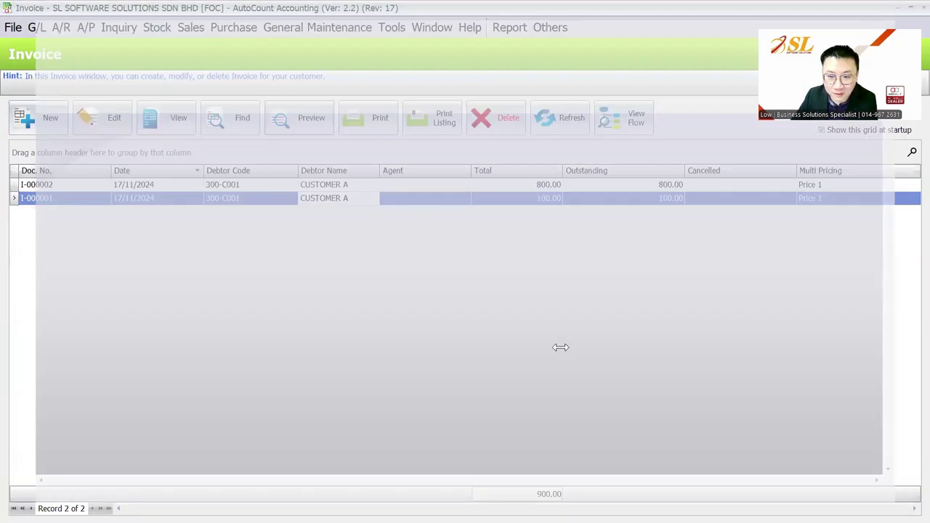
scroll(577, 251, down, 1)
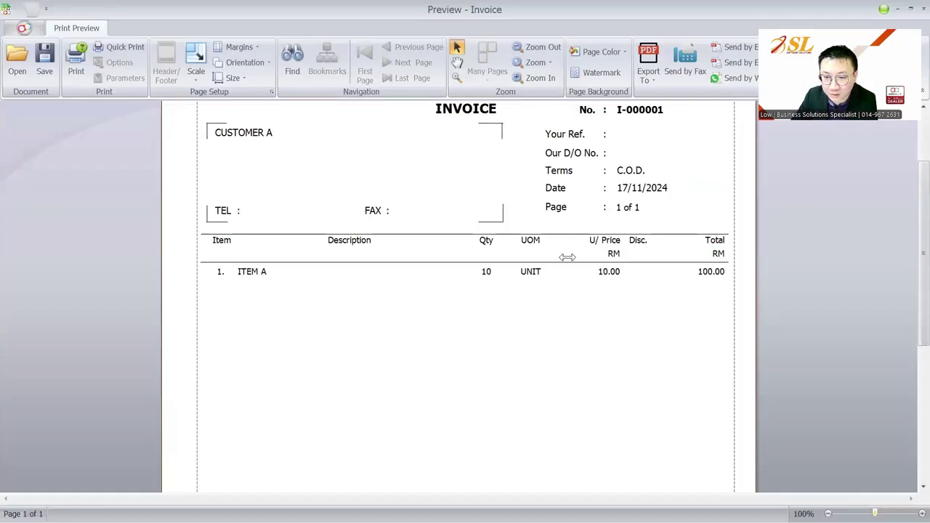
scroll(566, 296, down, 3)
scroll(565, 296, up, 3)
scroll(565, 295, up, 1)
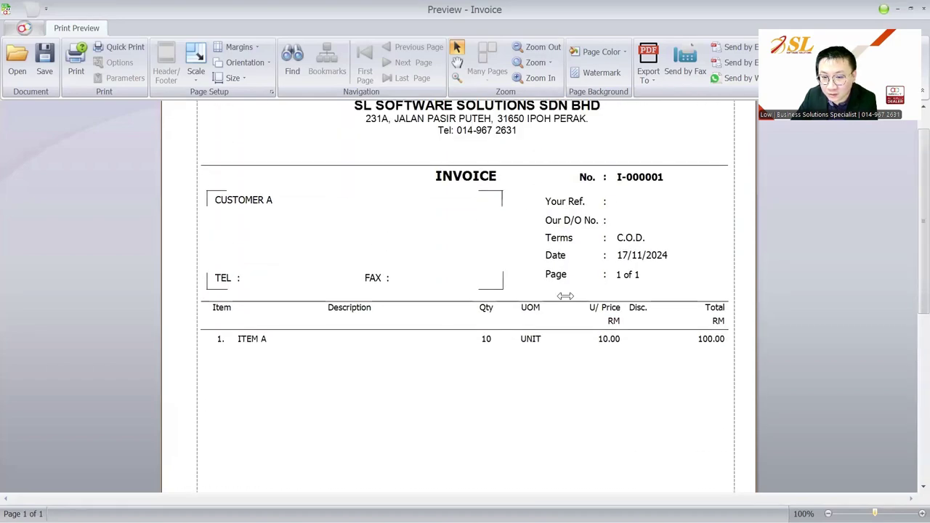
key(Escape)
- Open the Invoice document report in the designer and add a second Qty heading and quantity field between UOM and unit price
click(509, 27)
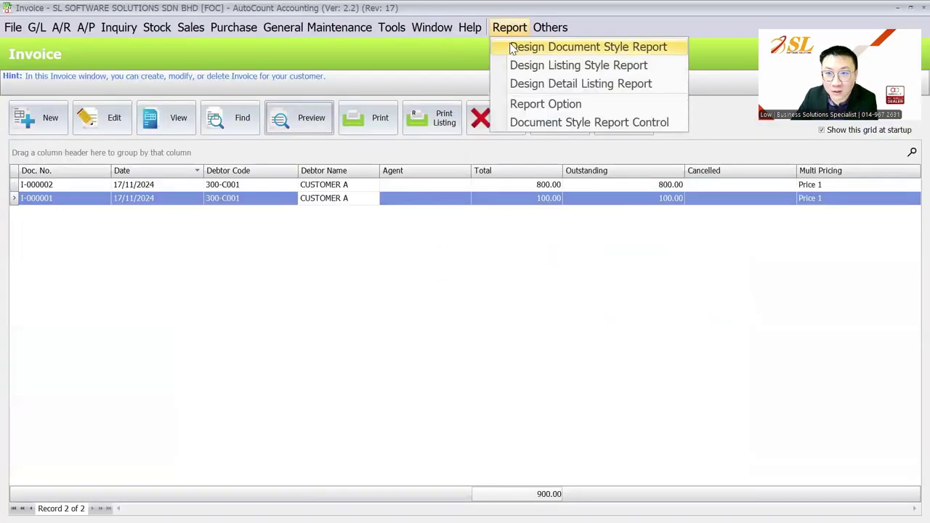
click(509, 42)
click(707, 152)
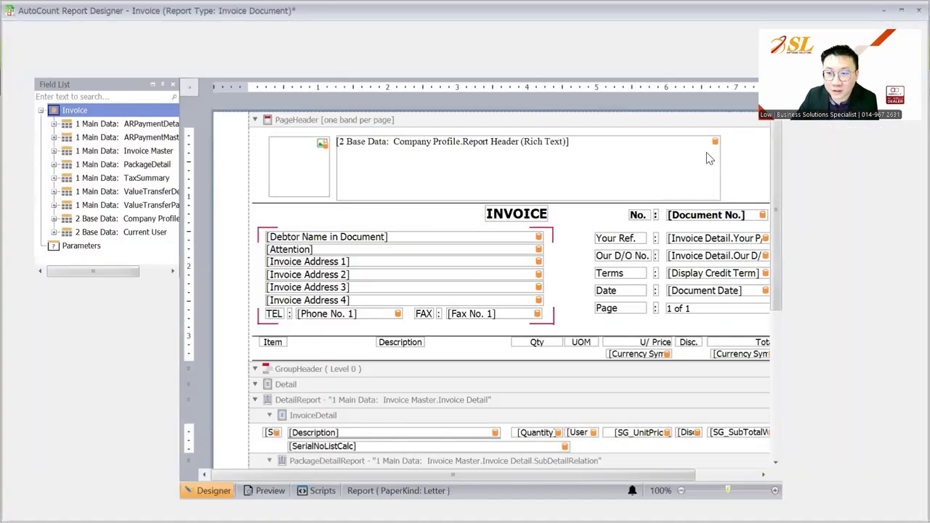
scroll(509, 378, down, 2)
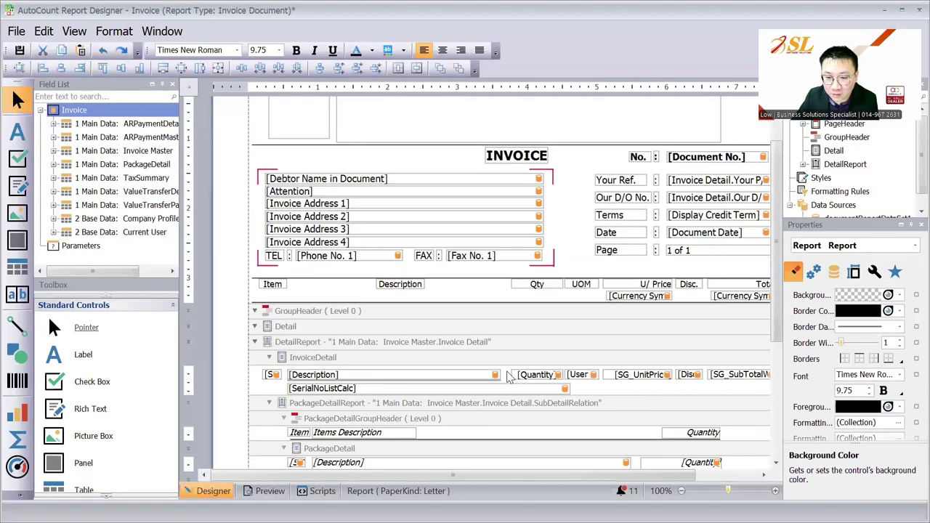
click(508, 375)
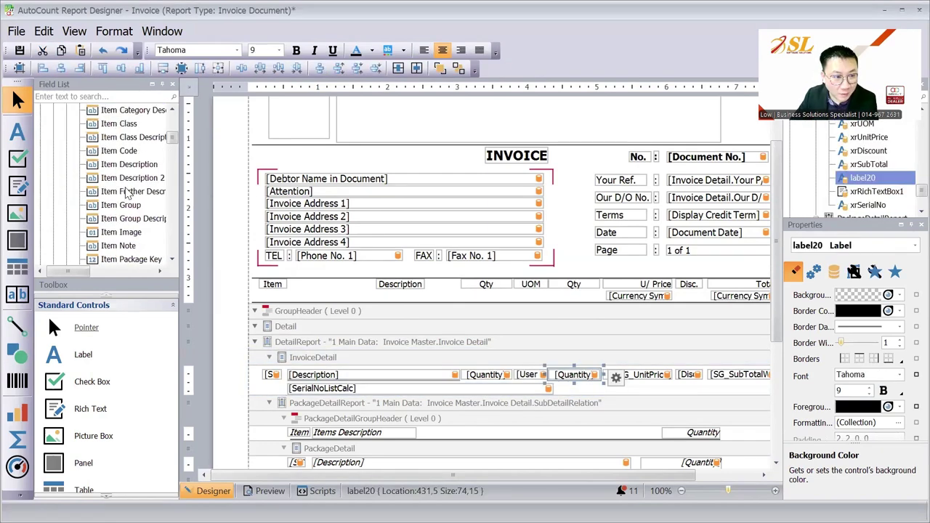
- Bind the added quantity field in the invoice detail band to F.O.C. Quantity in basic unit
scroll(128, 192, up, 5)
click(122, 192)
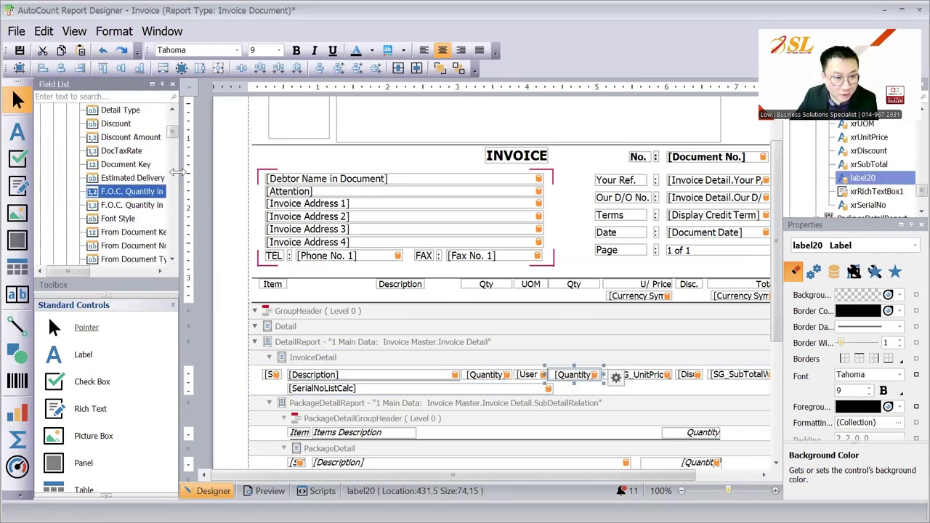
drag(177, 172, 256, 203)
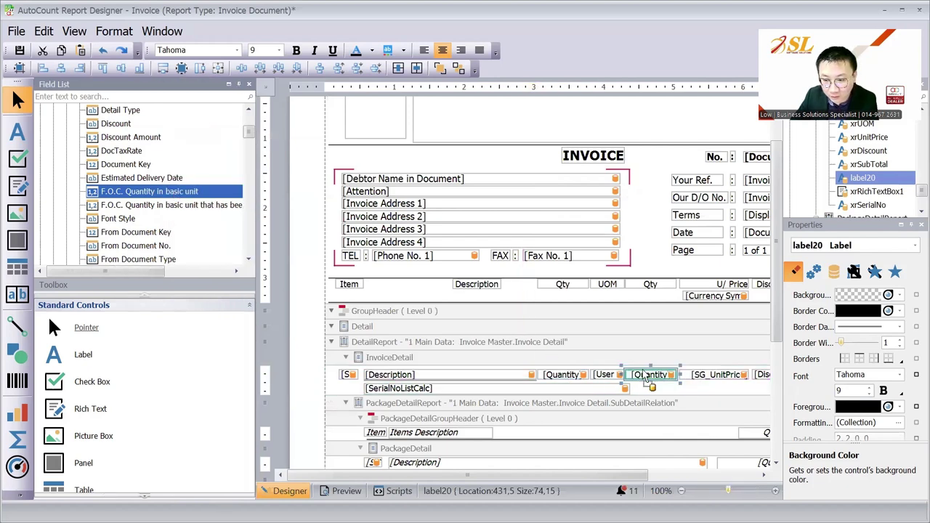
drag(646, 368, 647, 369)
- Save the modified report as a new report named "1. Invoice - FOC" and close the report designer
click(16, 32)
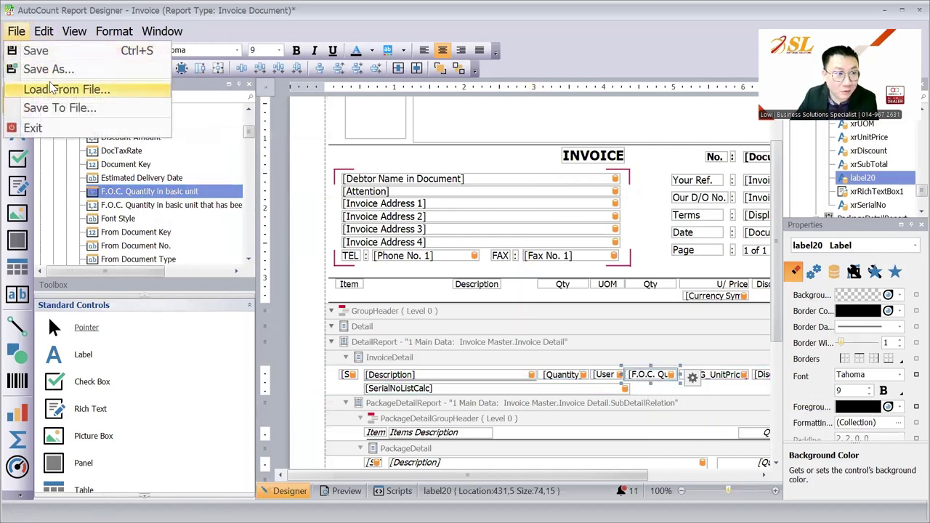
click(48, 52)
click(462, 284)
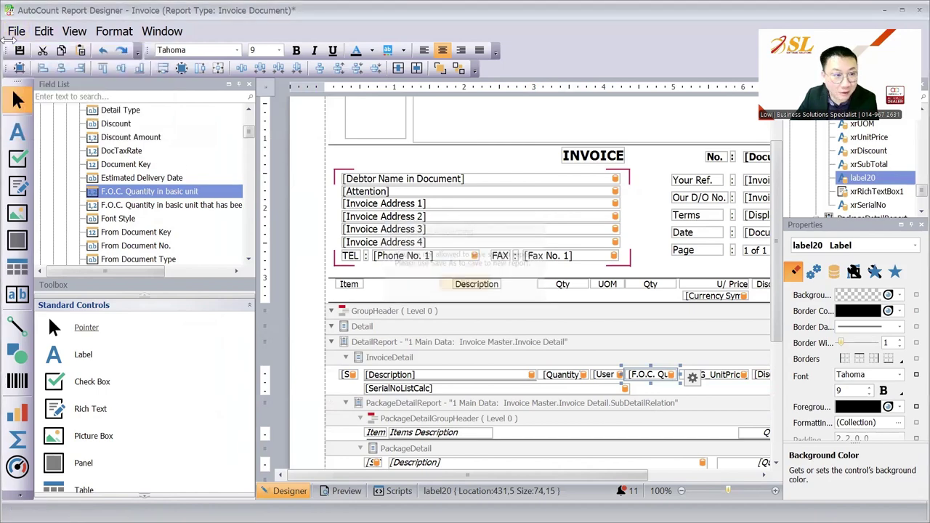
click(16, 31)
click(37, 66)
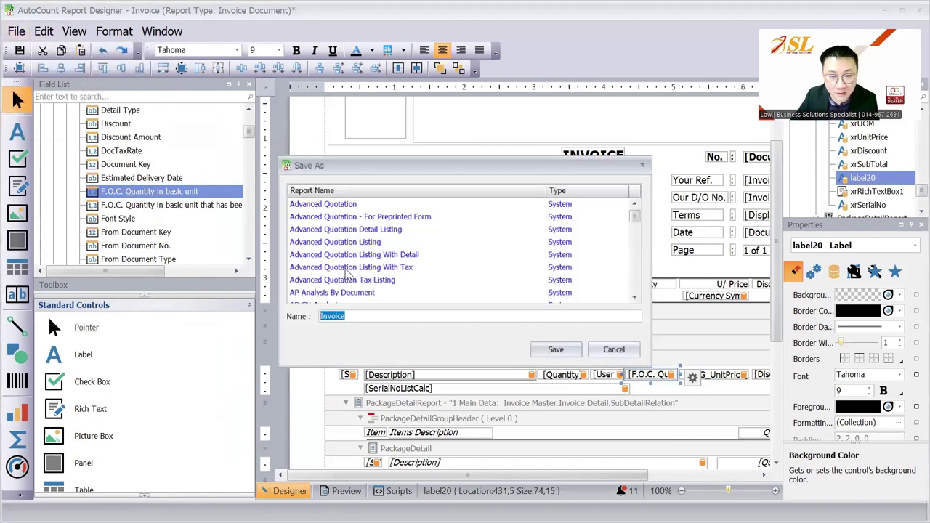
click(317, 317)
text(1.)
key(End)
text(- FOC)
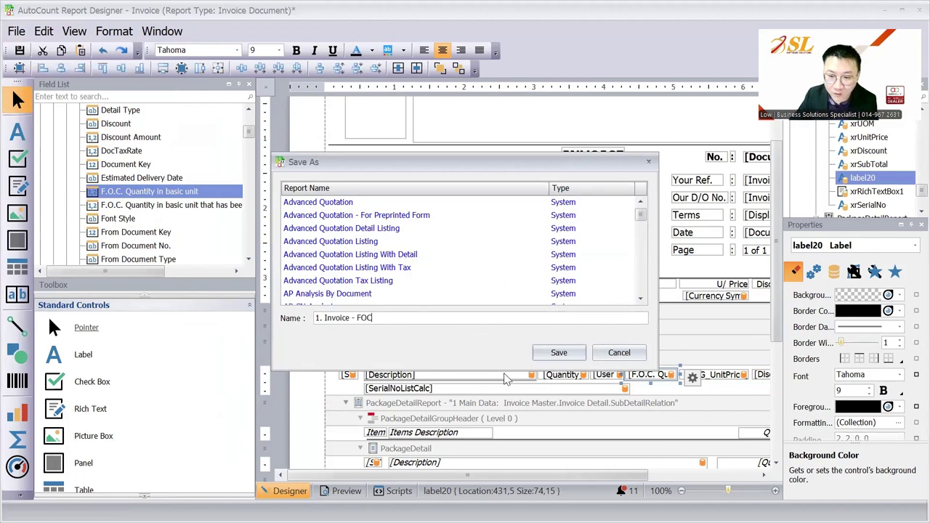
click(559, 353)
click(915, 7)
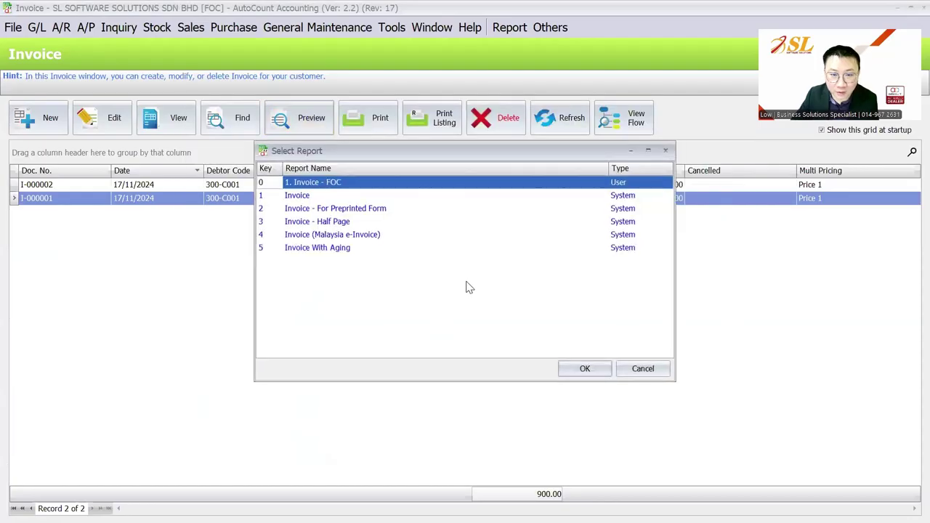
- Preview the 100.00 invoice with the "1. Invoice - FOC" report and check the added quantity column
click(584, 369)
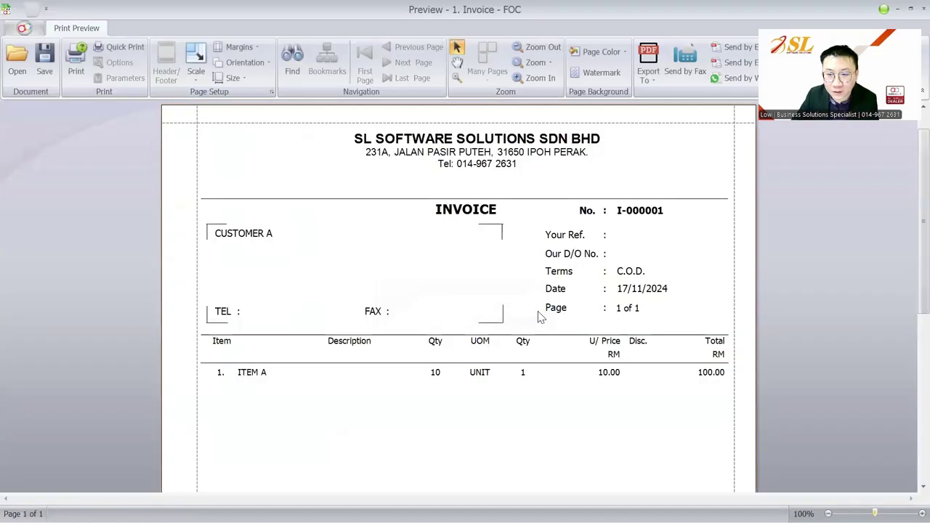
scroll(535, 225, down, 1)
key(Escape)
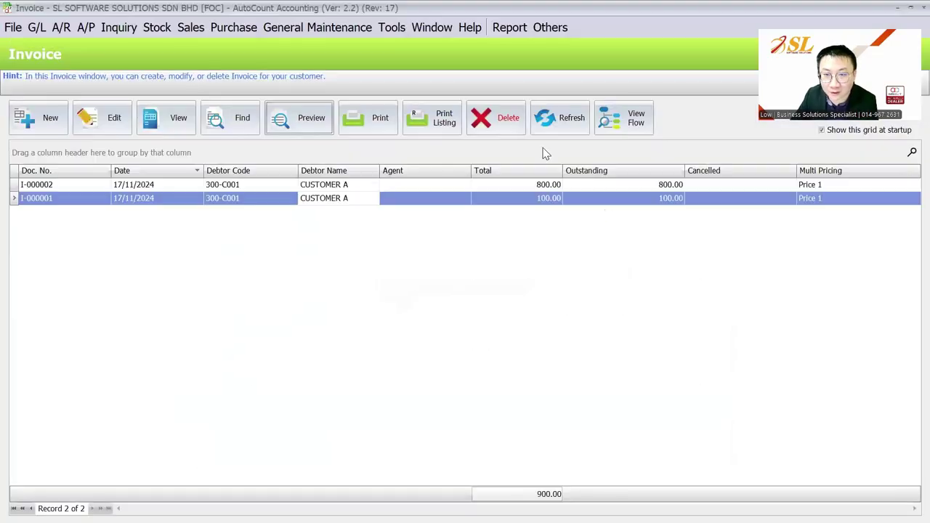
- Open the "1. Invoice - FOC" report in the designer and change the added column's heading to "FOC Qty"
click(514, 29)
click(535, 78)
click(690, 151)
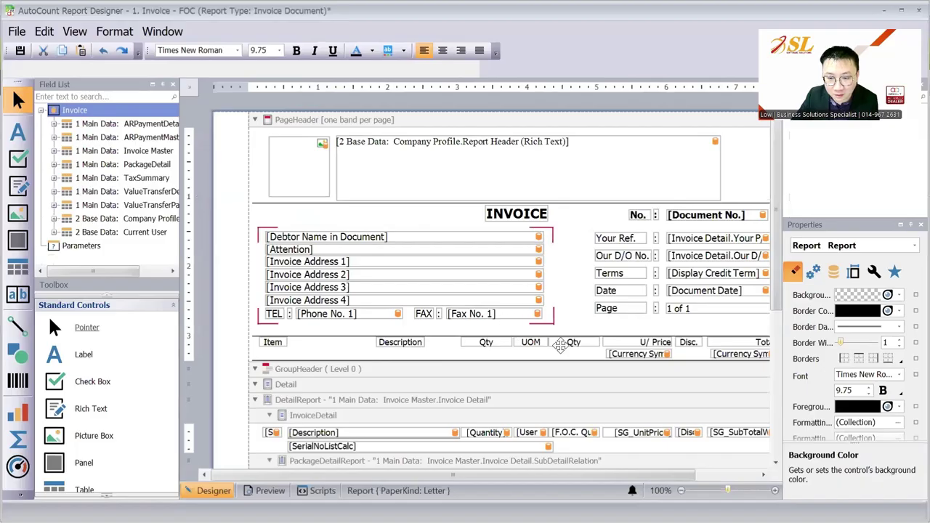
click(567, 343)
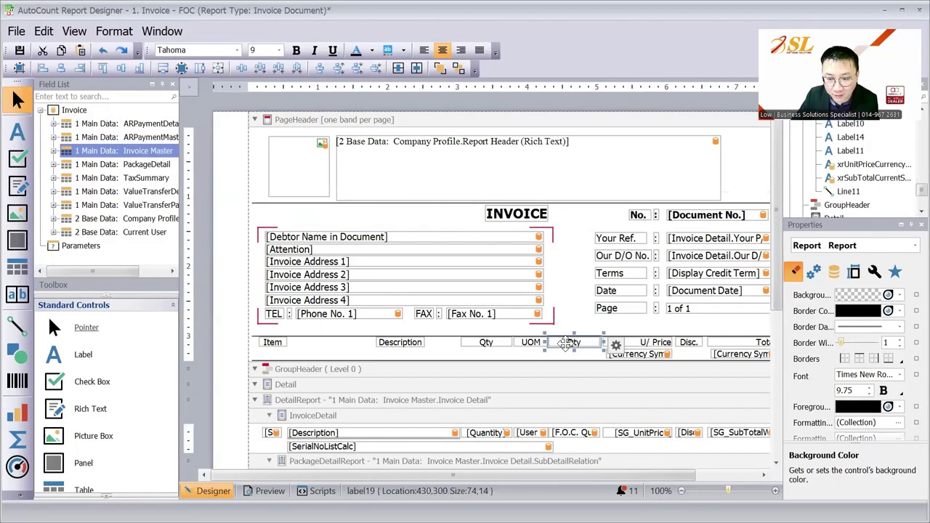
double_click(567, 343)
text(FOC)
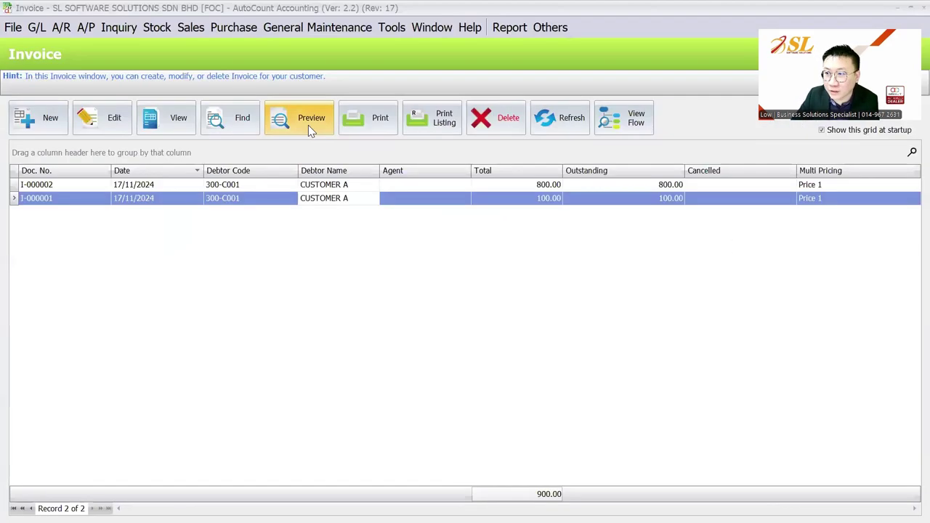
- Preview the 100.00 invoice with the updated "1. Invoice - FOC" report and examine the FOC Qty column
click(308, 125)
click(577, 368)
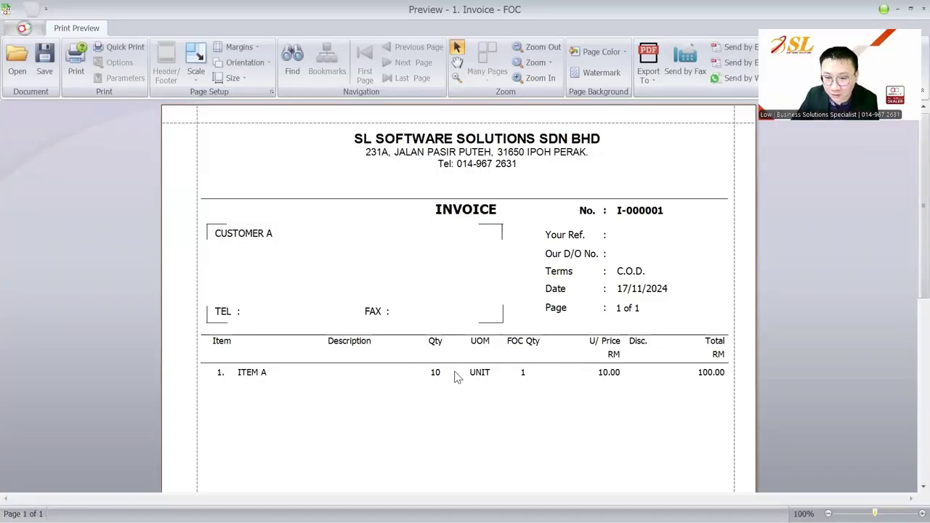
scroll(541, 385, down, 3)
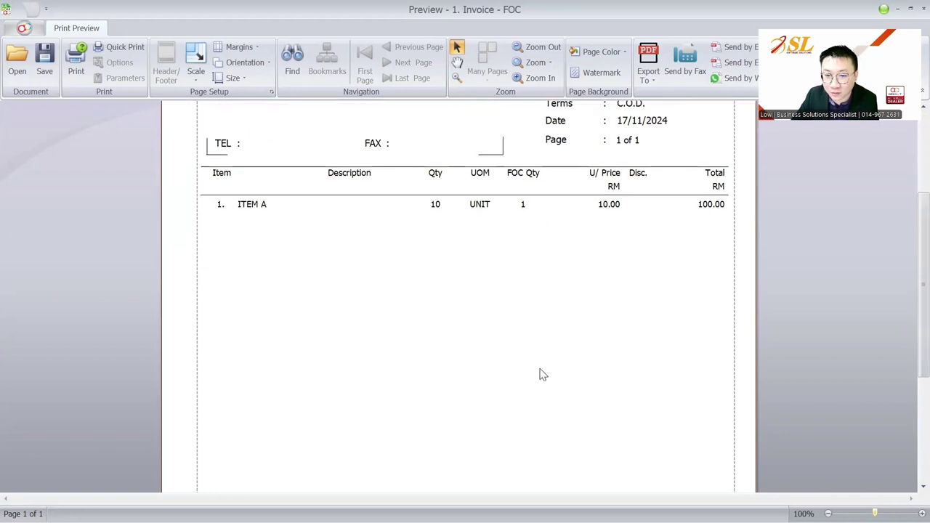
scroll(540, 260, up, 1)
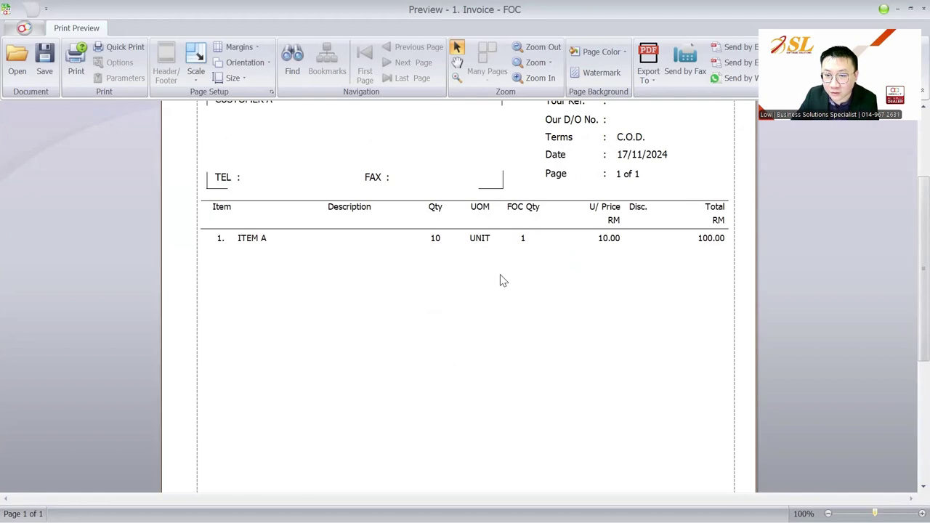
scroll(531, 328, up, 3)
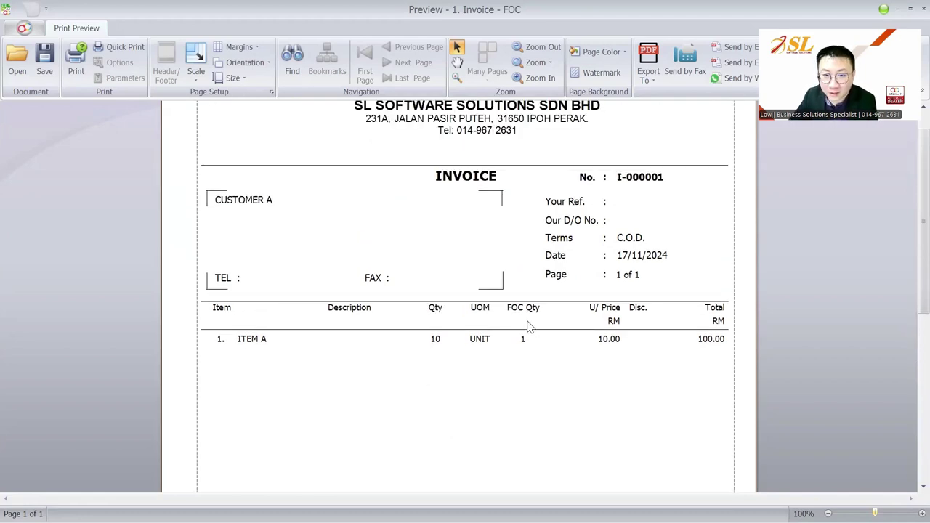
key(Escape)
- Close the invoice preview, open stock item ITEM A for editing and switch it to the item advance layout
key(Escape)
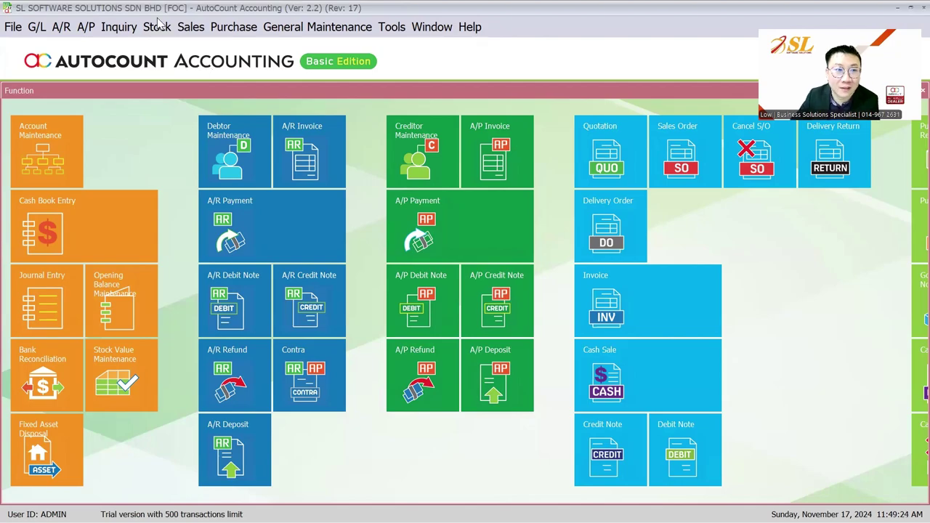
click(159, 24)
click(163, 43)
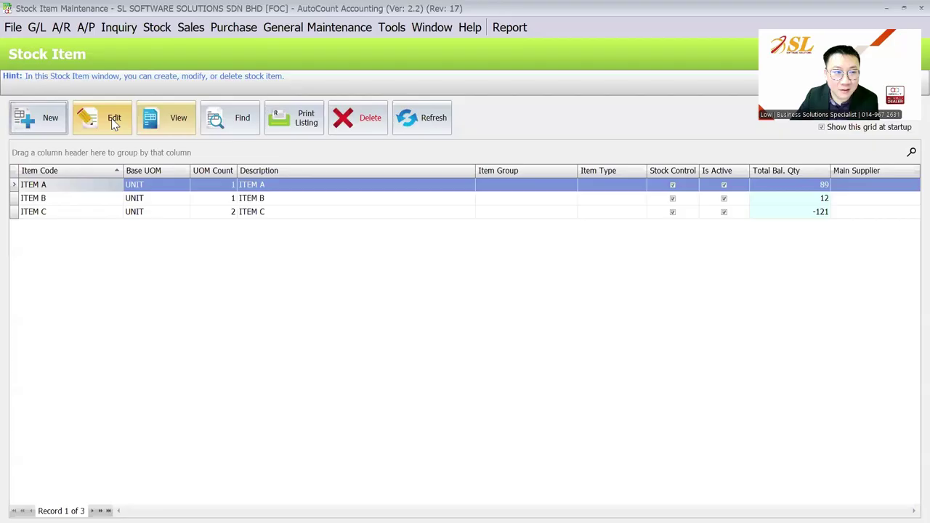
click(114, 122)
right_click(559, 143)
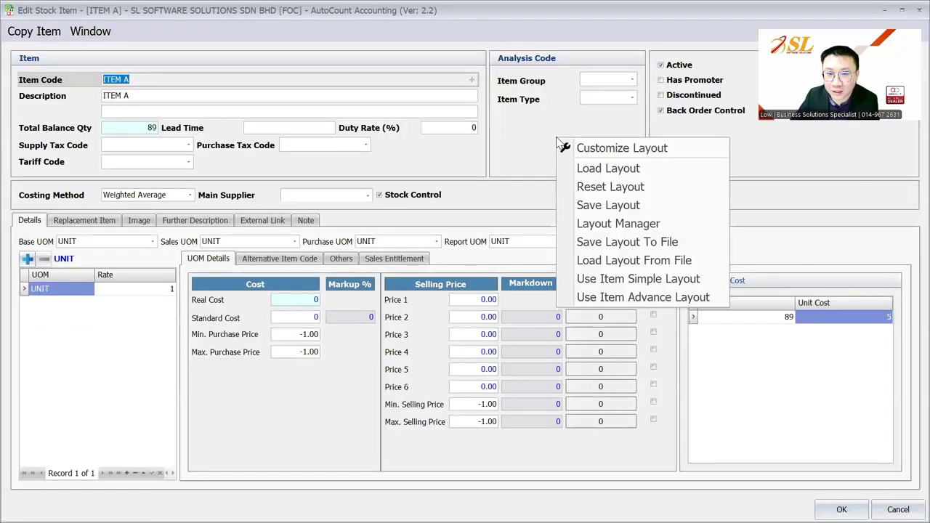
click(603, 298)
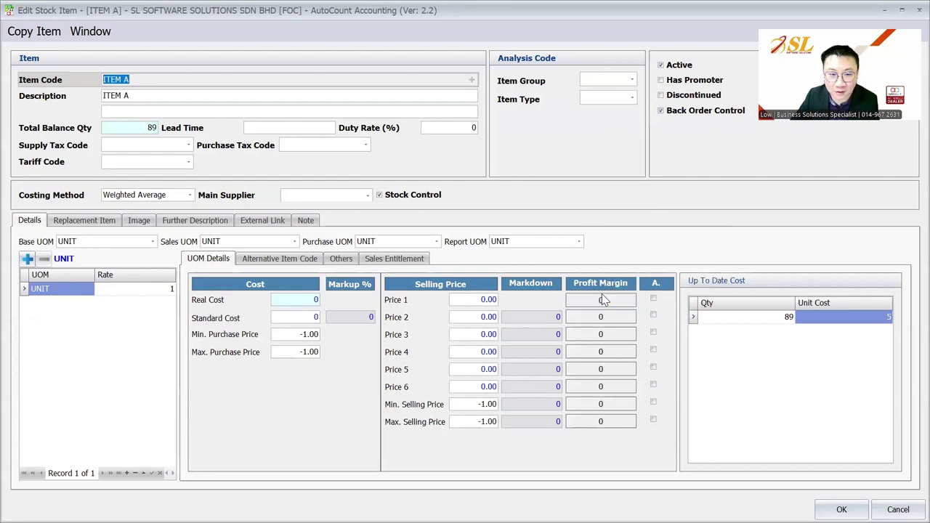
- Try adding a price book record without fixed price to ITEM A and look up the available price categories
click(462, 264)
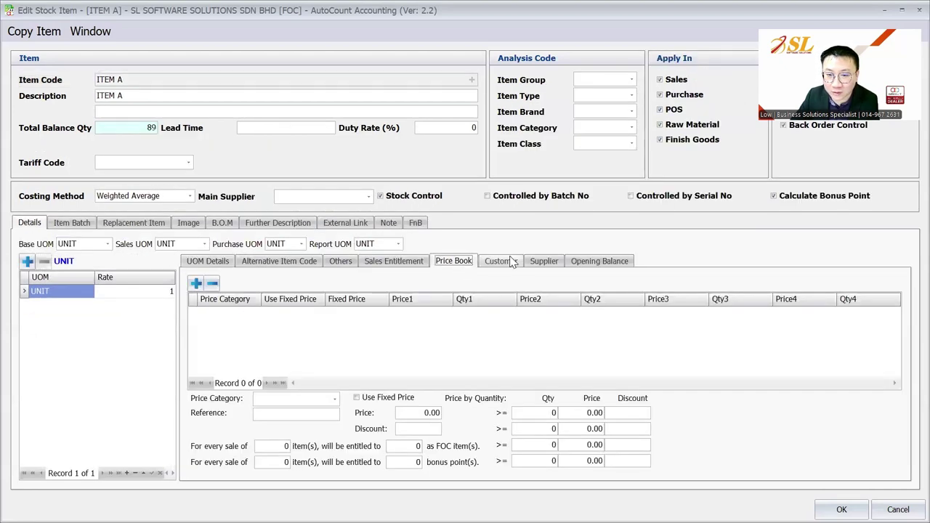
click(509, 262)
click(455, 263)
click(200, 285)
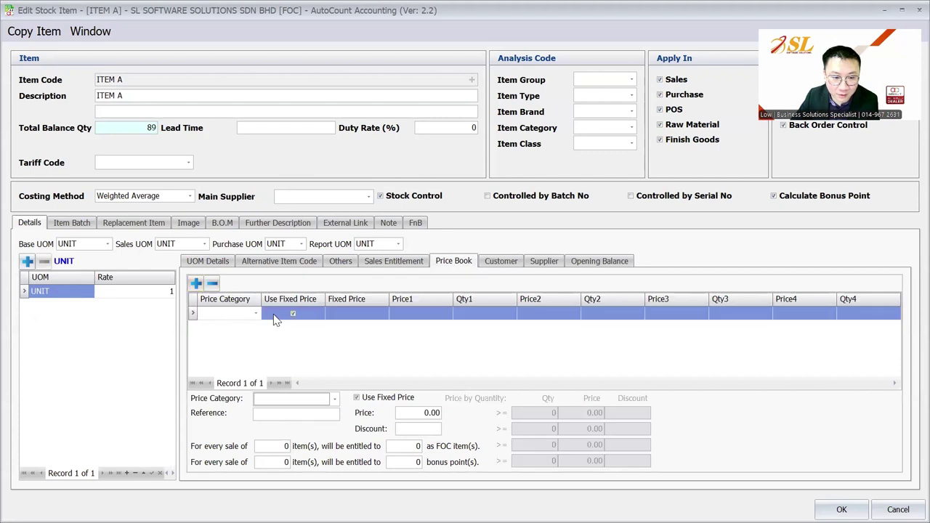
click(265, 313)
click(255, 313)
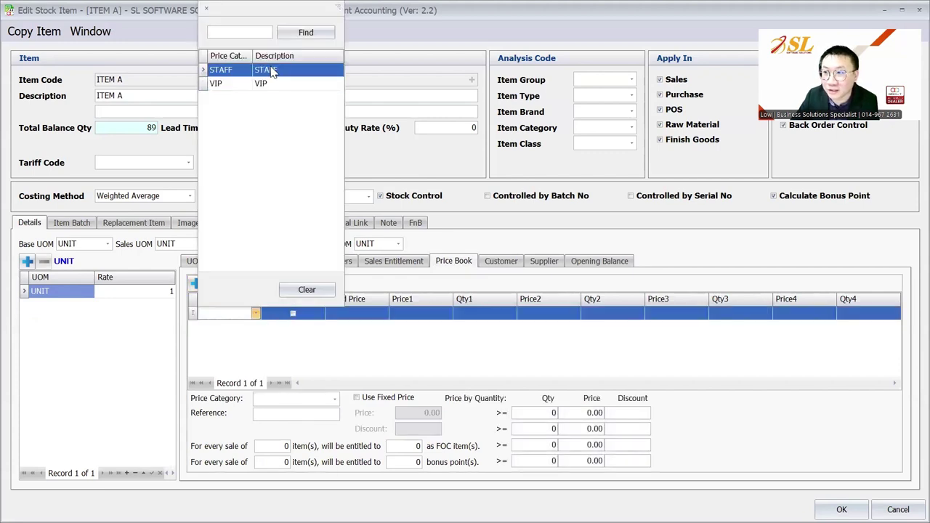
- Add a customer price record to ITEM A, creating the new debtor CUSTOMER B and assigning it to the record
click(513, 261)
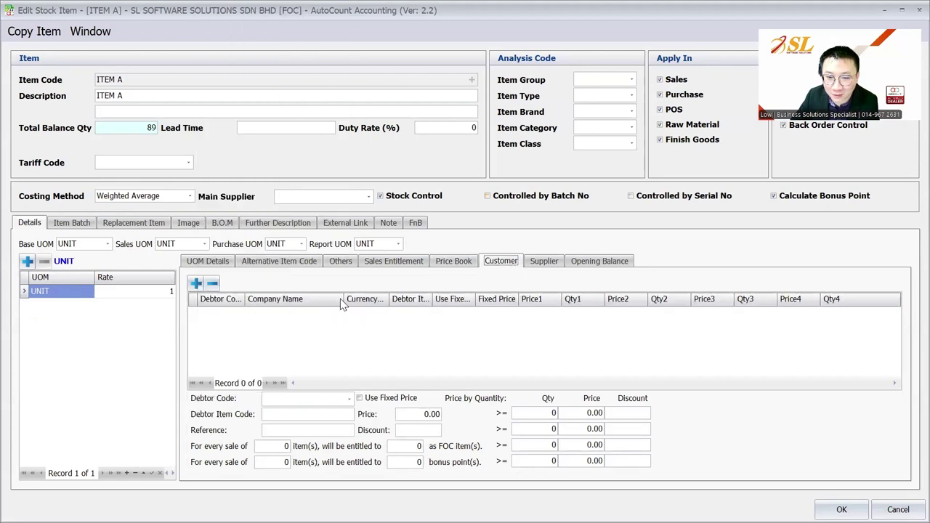
click(194, 284)
click(239, 313)
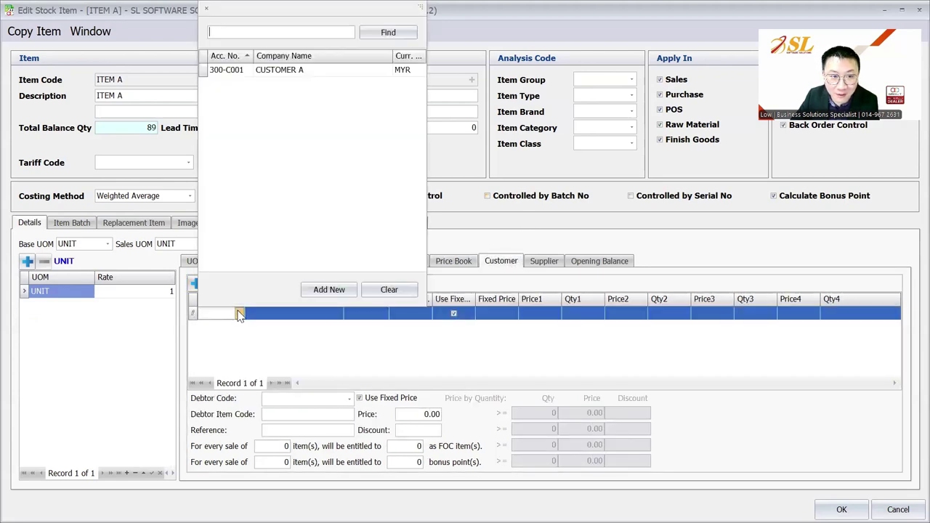
click(335, 291)
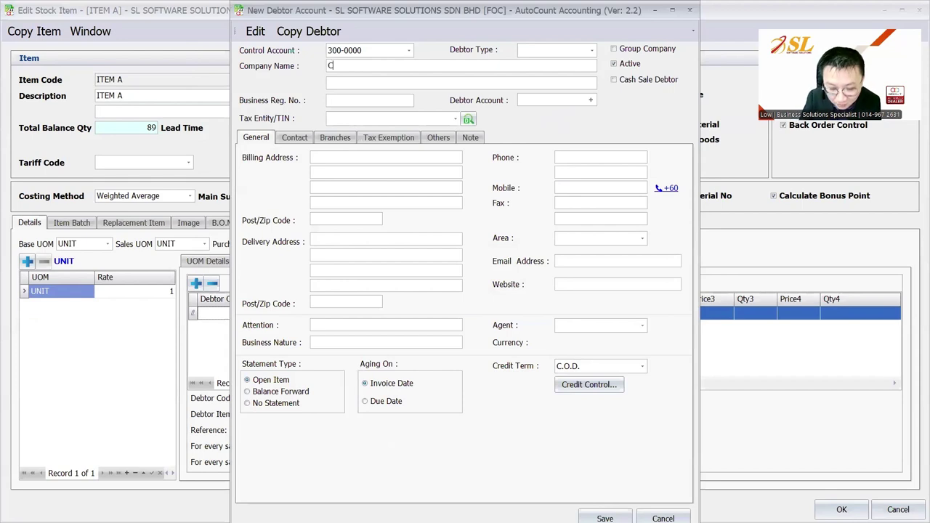
key(Tab)
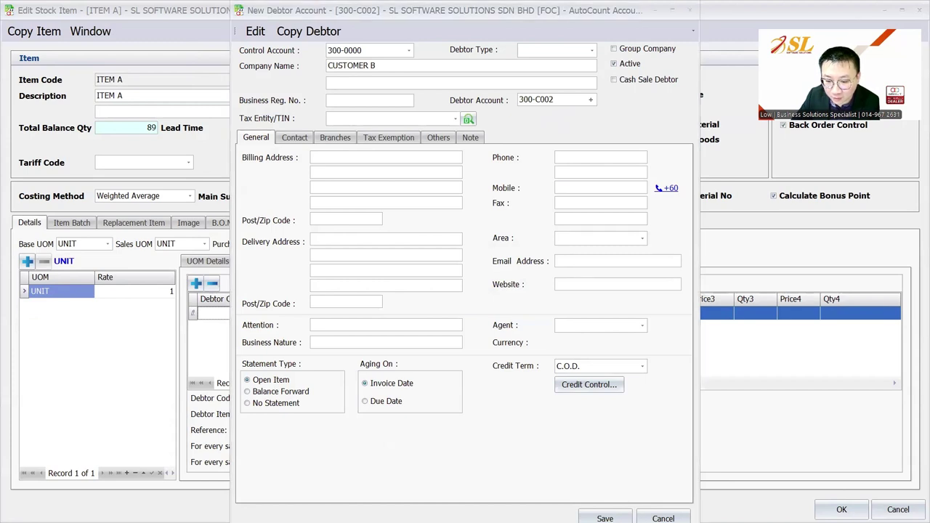
click(231, 317)
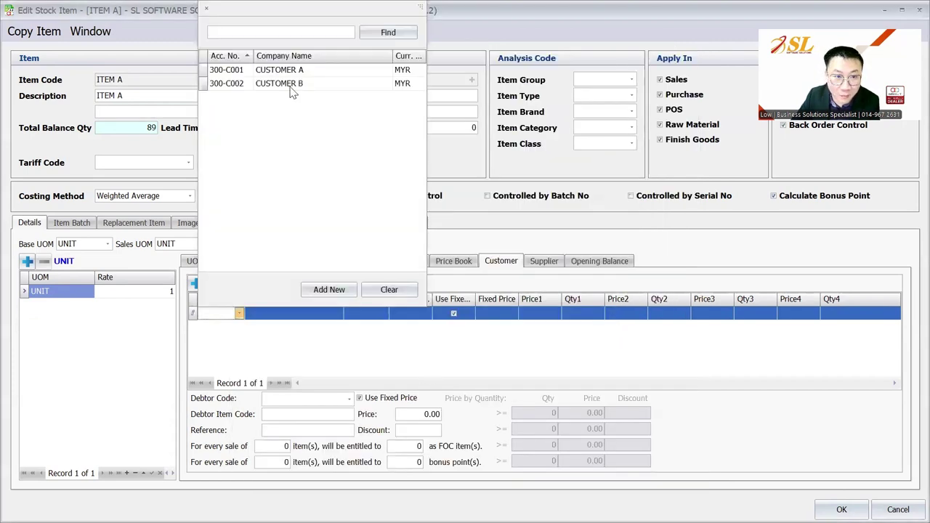
click(291, 86)
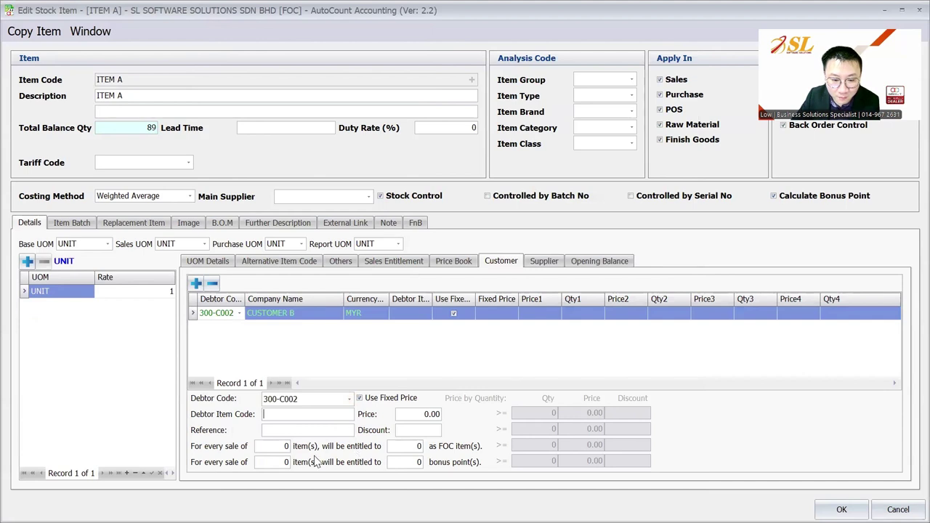
- Set CUSTOMER B's entitlement for ITEM A to 2 FOC items per 10 sold and compare it with the general sales entitlement
click(280, 446)
text(10)
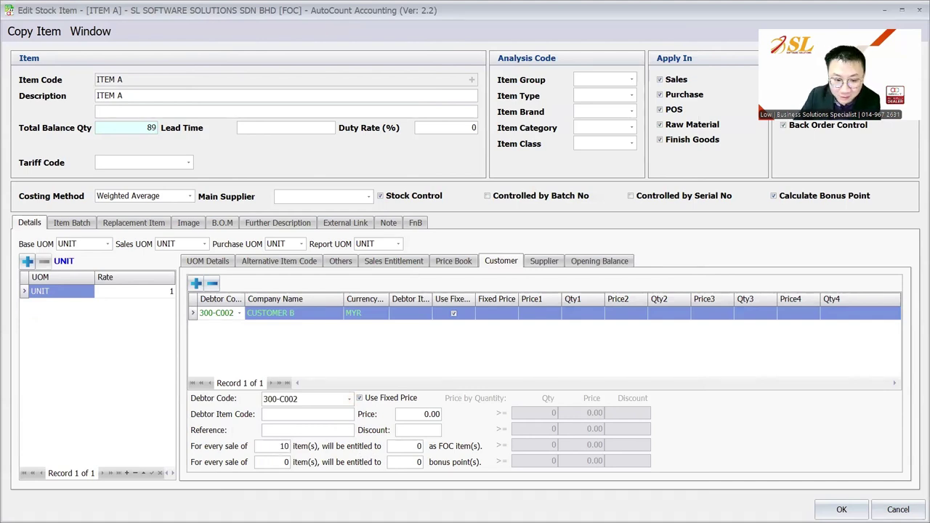
click(411, 445)
text(2)
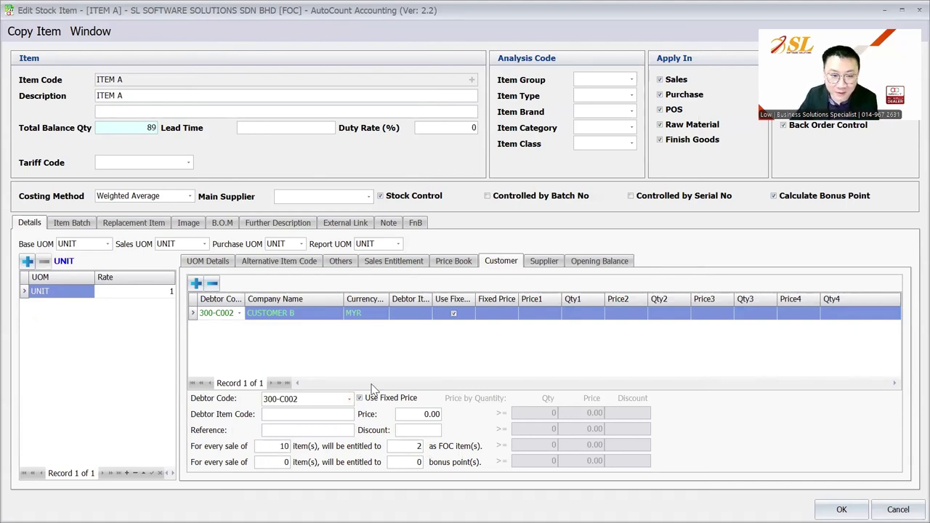
click(394, 263)
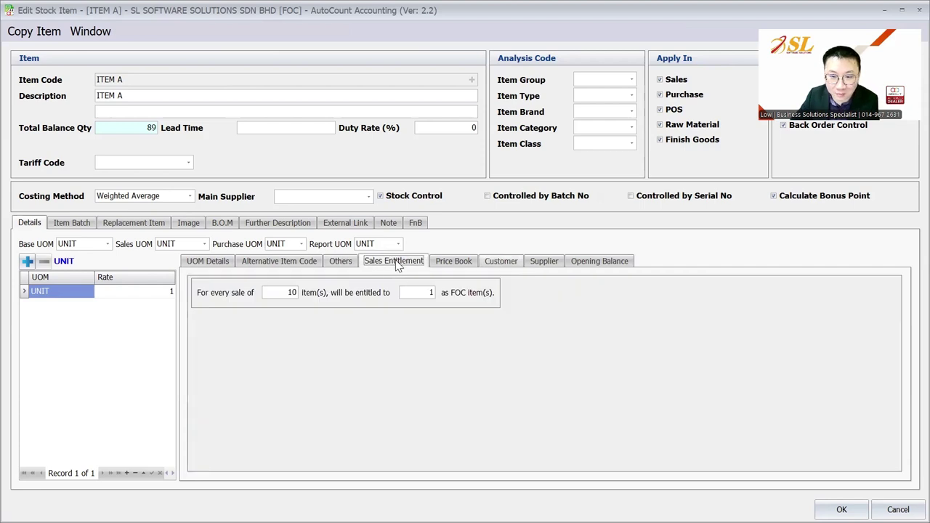
key(ctrl+Tab)
key(ctrl+Tab)
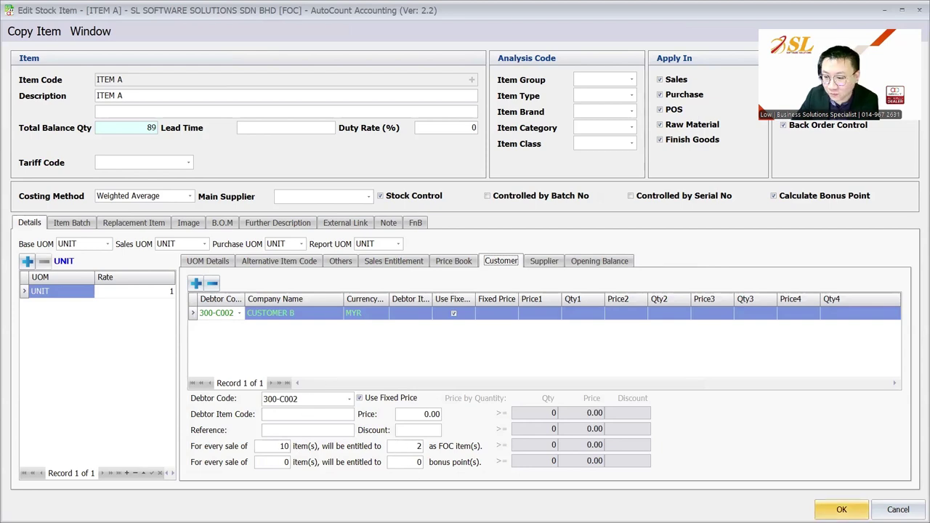
- Delete the blank price book record from ITEM A and save the stock item
click(454, 262)
click(211, 284)
click(434, 285)
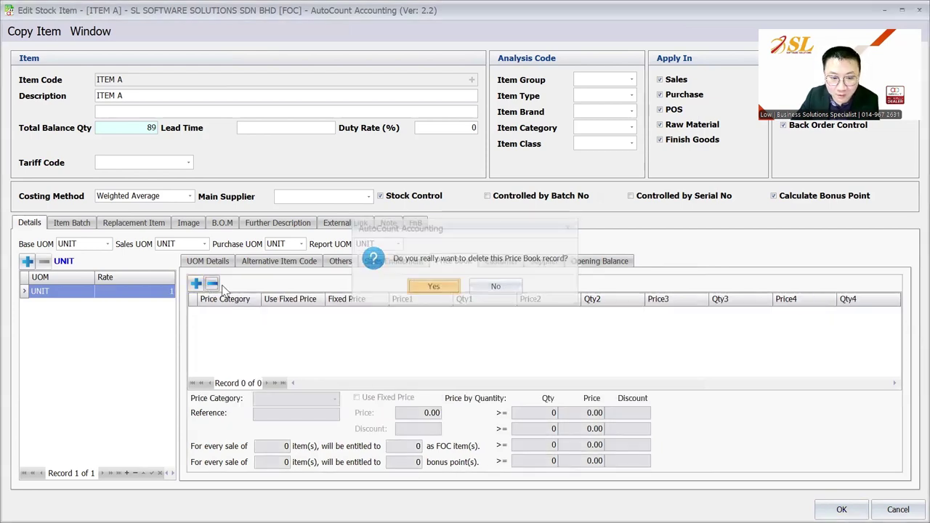
click(517, 255)
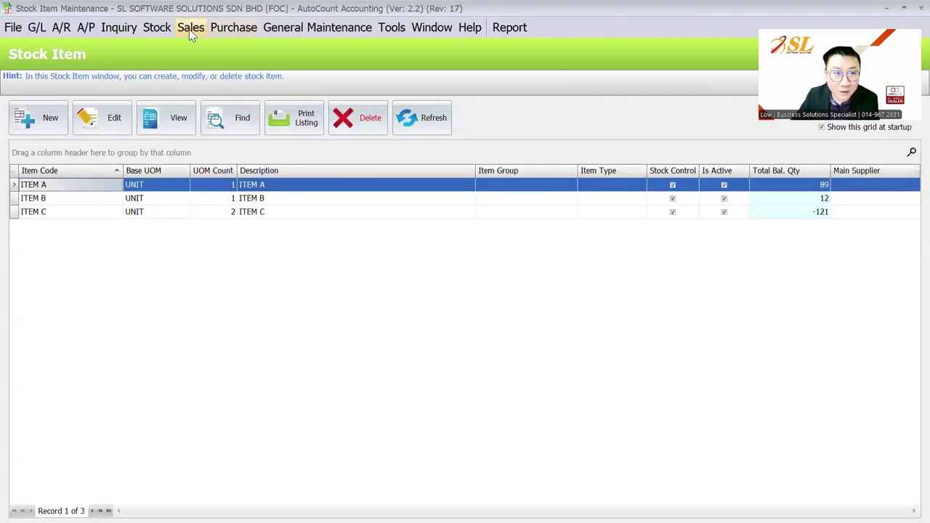
- Start a new sales invoice for the debtor CUSTOMER A
click(190, 27)
click(207, 104)
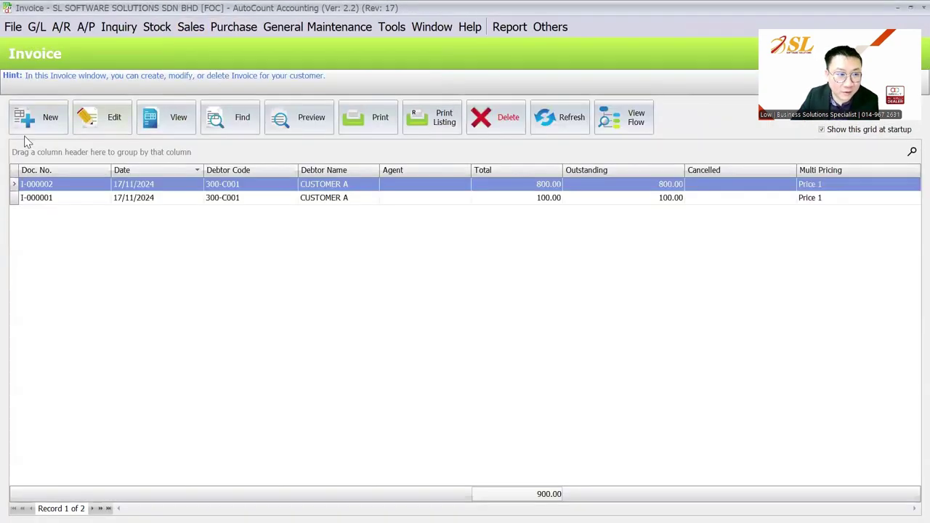
click(27, 115)
click(130, 145)
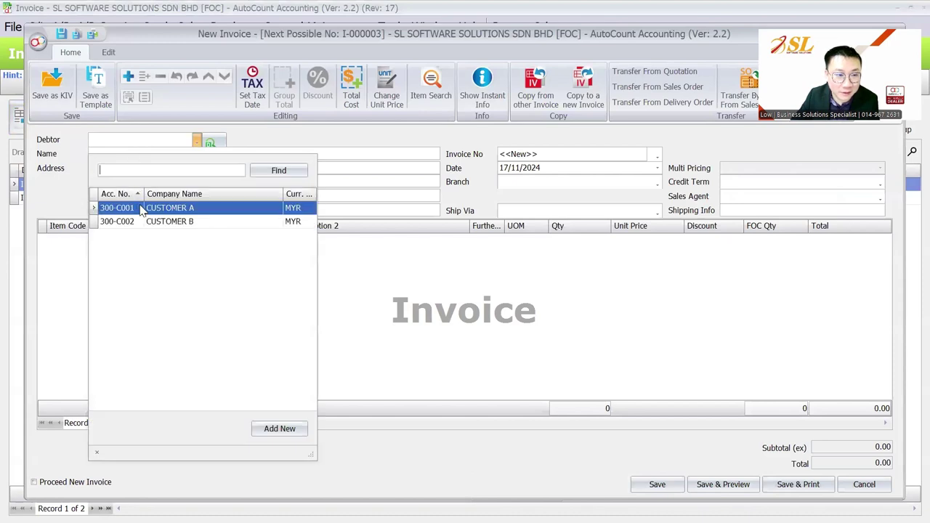
click(168, 205)
- Add an ITEM A line with a quantity of 15 to the new invoice and check its FOC quantity
right_click(121, 258)
click(142, 264)
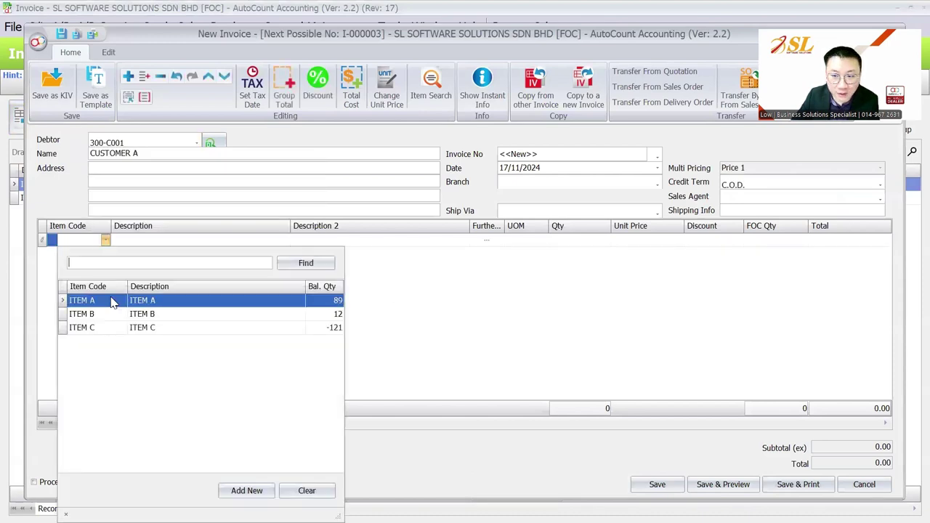
click(114, 301)
text(5)
click(632, 240)
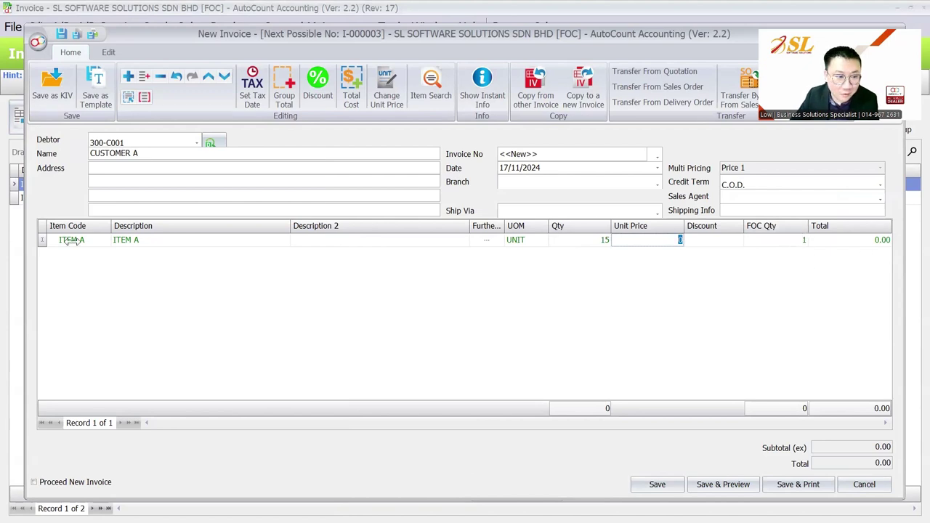
- Change the invoice's debtor to CUSTOMER B and update all detail prices and discounts based on the Auto Price Rule
click(122, 142)
click(150, 222)
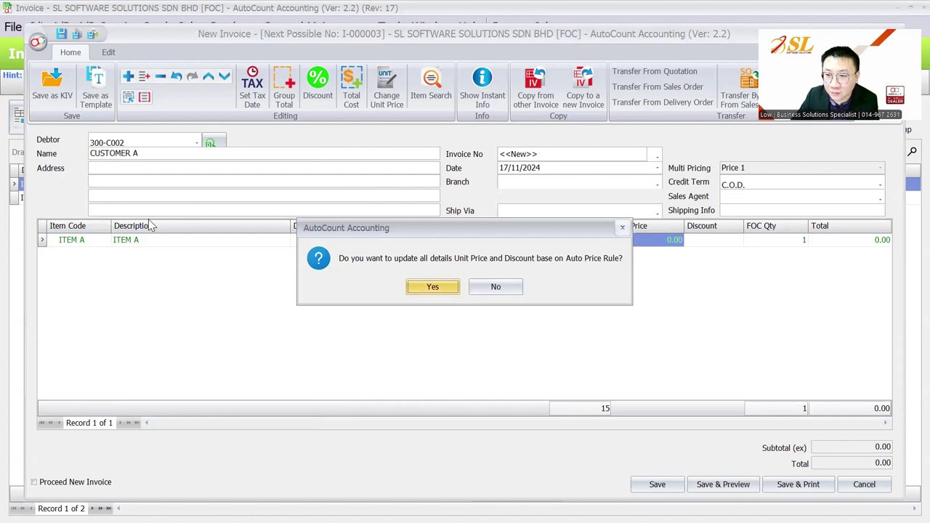
key(Return)
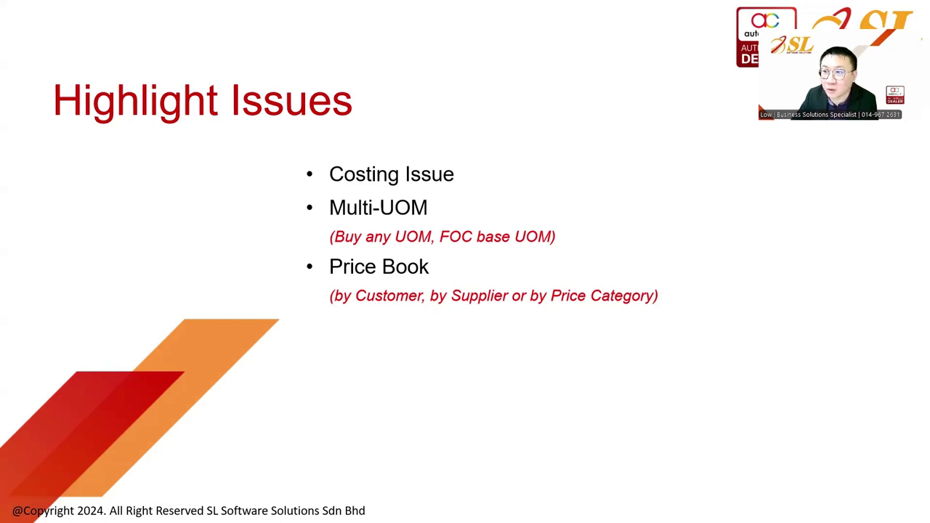
click(50, 492)
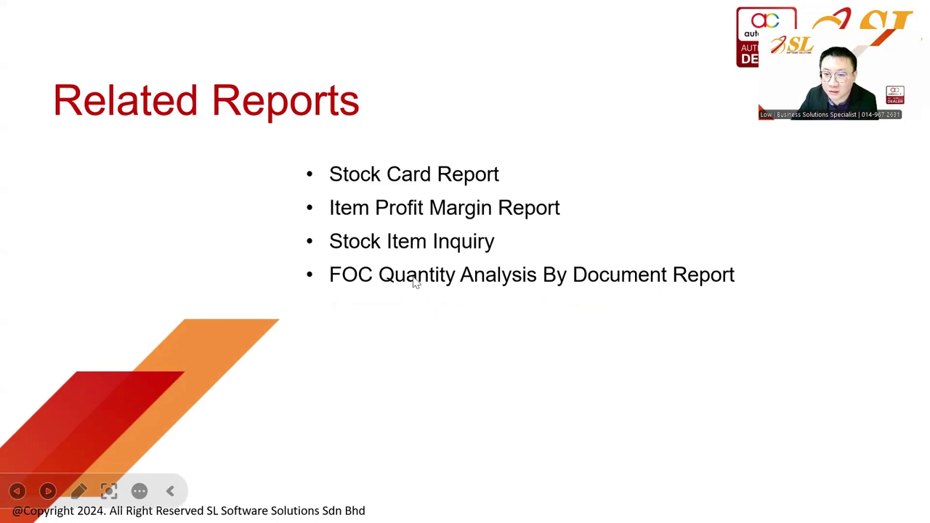
- Switch back to AutoCount, search for "ITEM" in Stock Item Inquiry and examine ITEM A's stock quantities and transactions
key(alt+Tab)
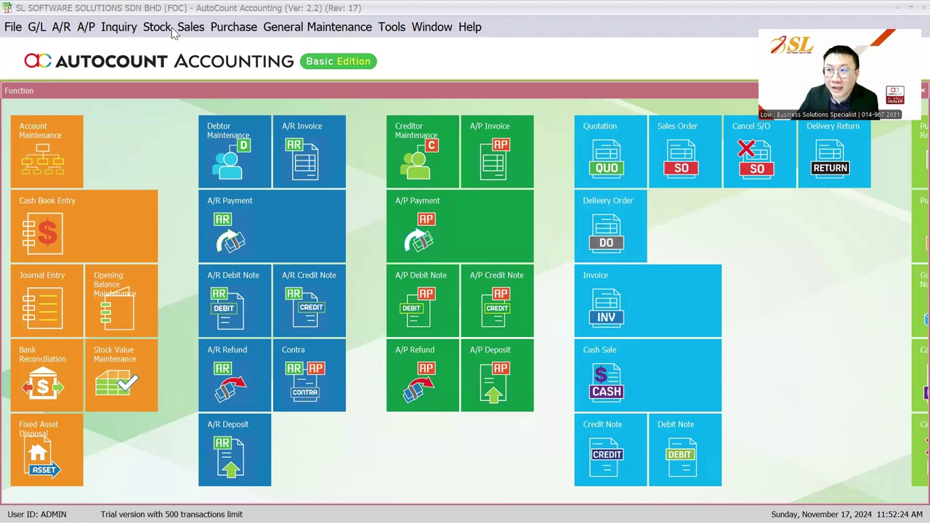
click(107, 28)
click(121, 66)
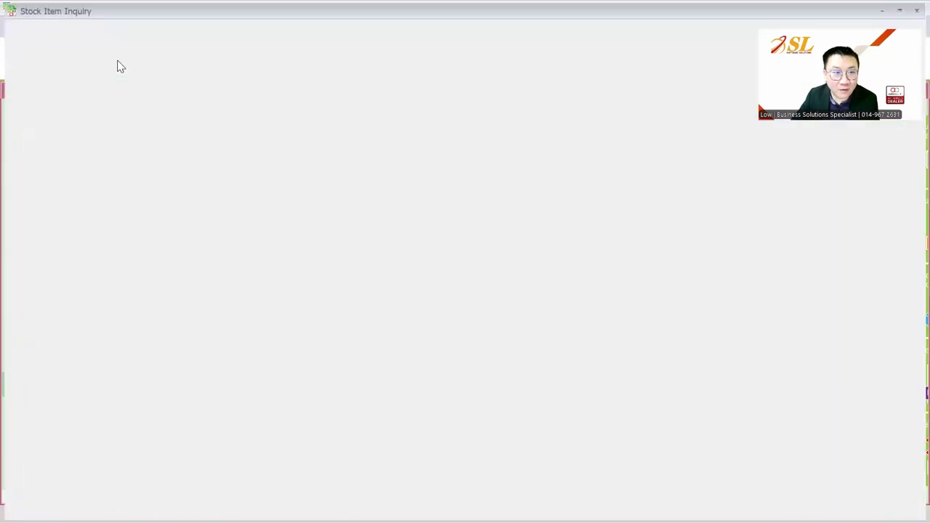
click(127, 89)
text(ITE)
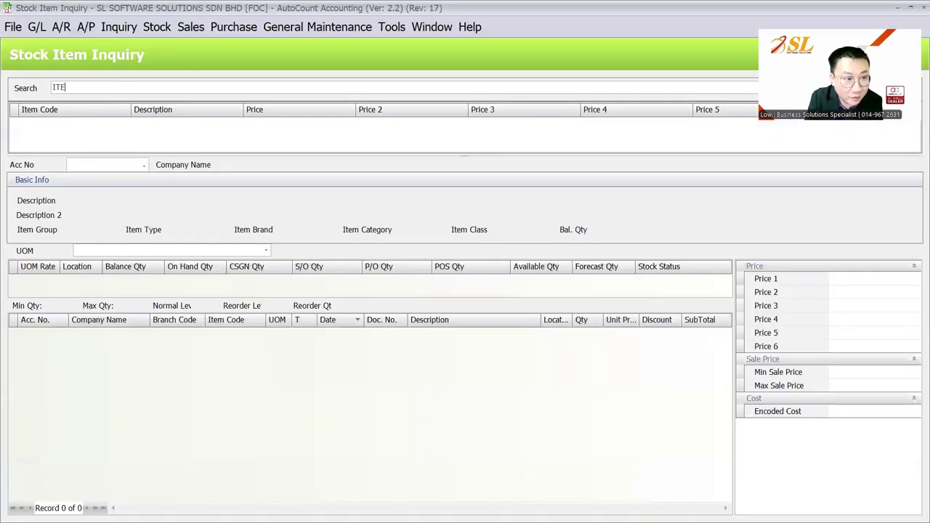
text(M)
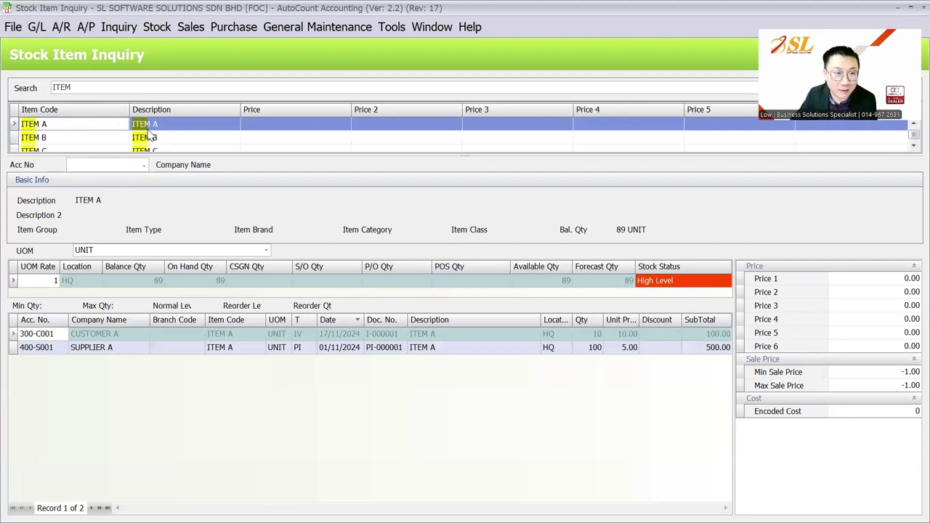
click(182, 282)
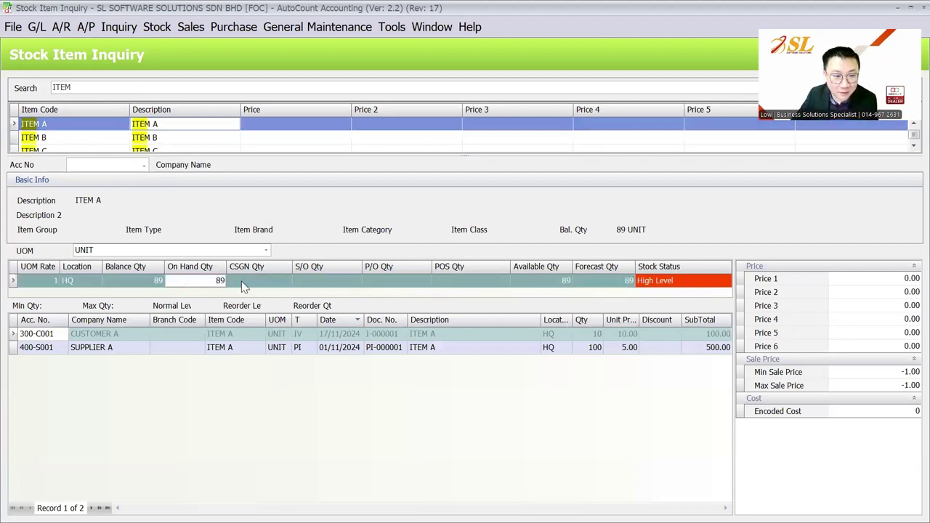
click(338, 334)
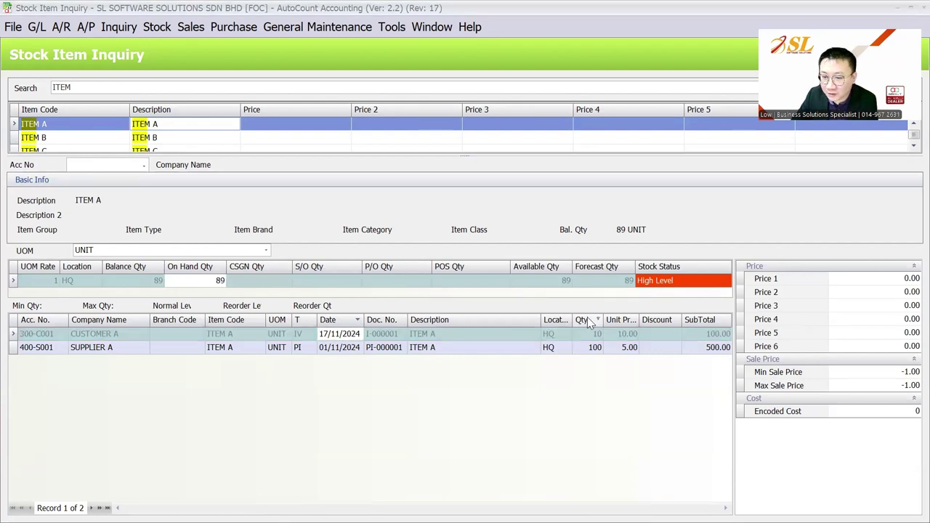
- Add the FOC Qty column between Qty and Unit Price in the inquiry's transaction grid and adjust the column widths
right_click(669, 321)
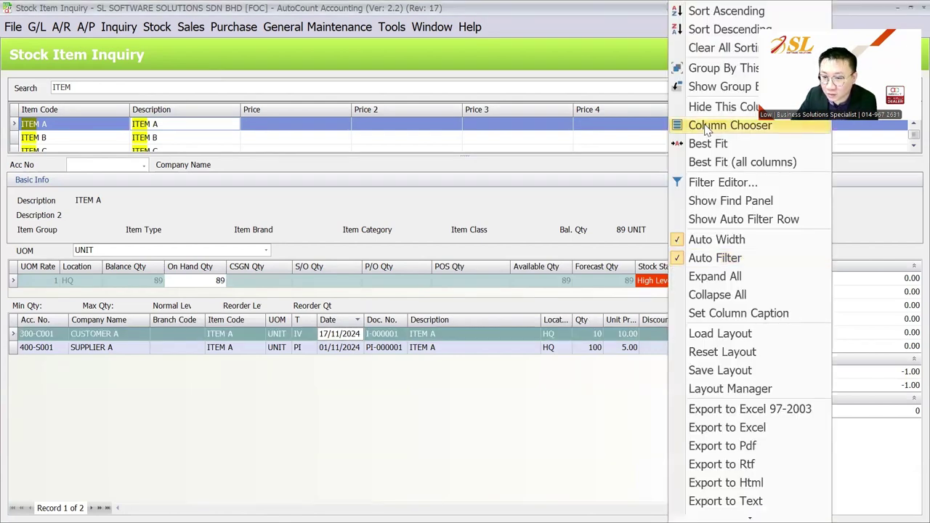
click(705, 127)
drag(549, 290, 605, 324)
click(706, 206)
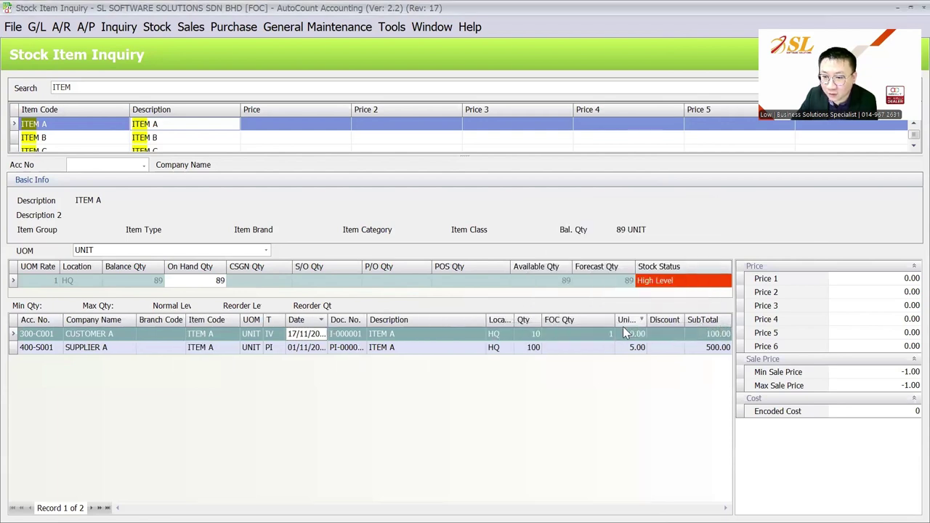
drag(616, 319, 599, 320)
drag(486, 320, 577, 319)
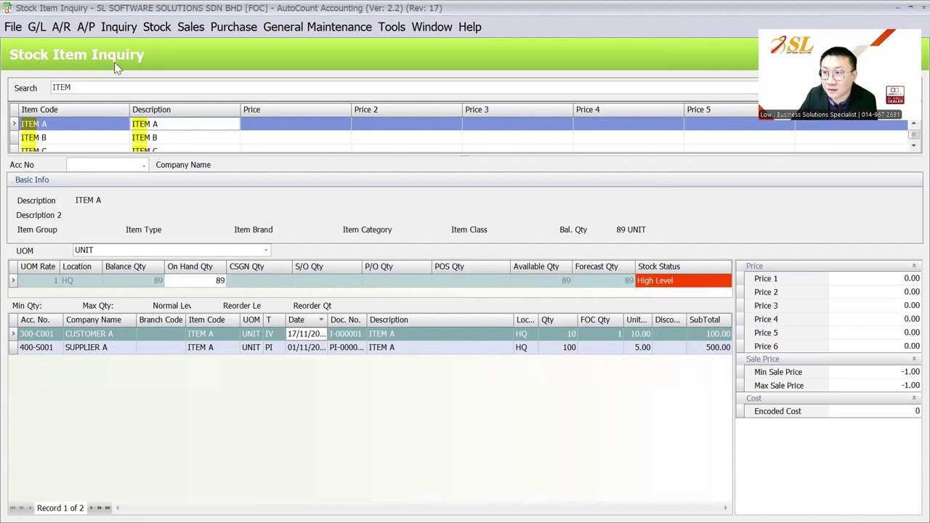
click(159, 27)
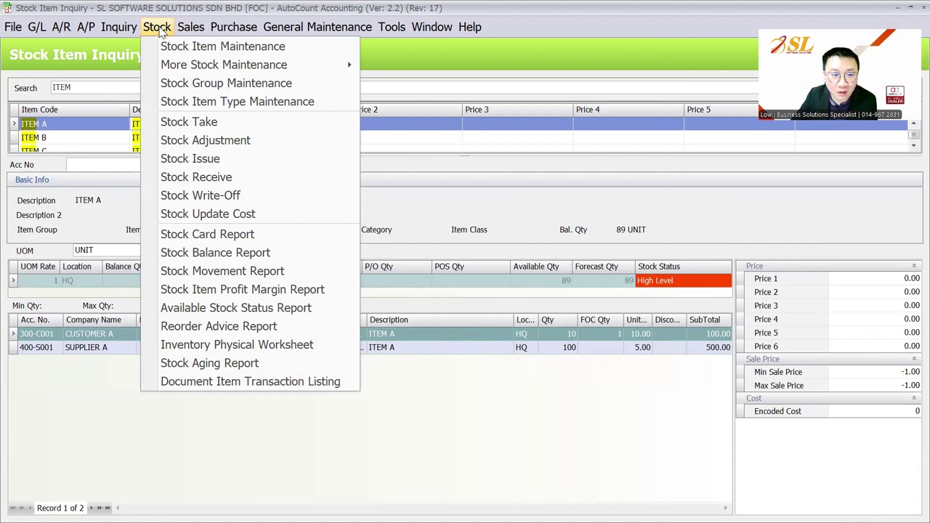
mouse_move(195, 28)
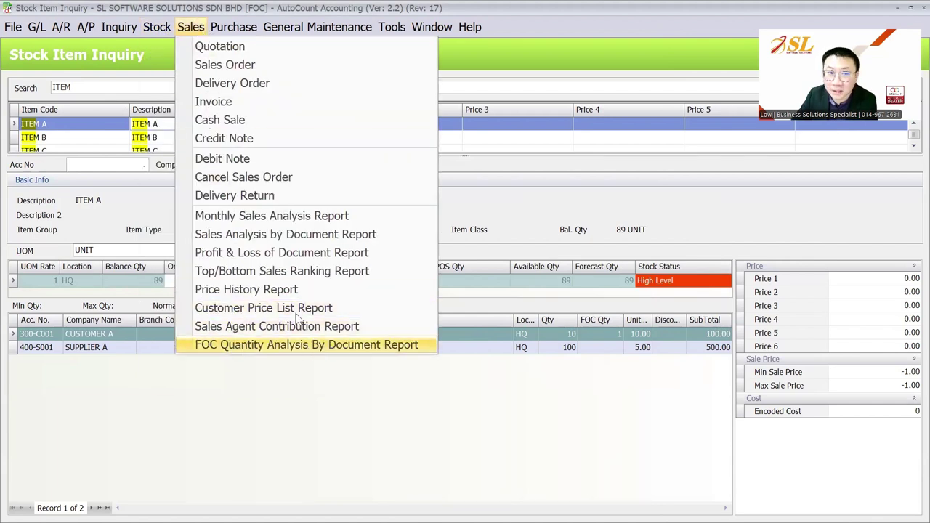
mouse_move(234, 32)
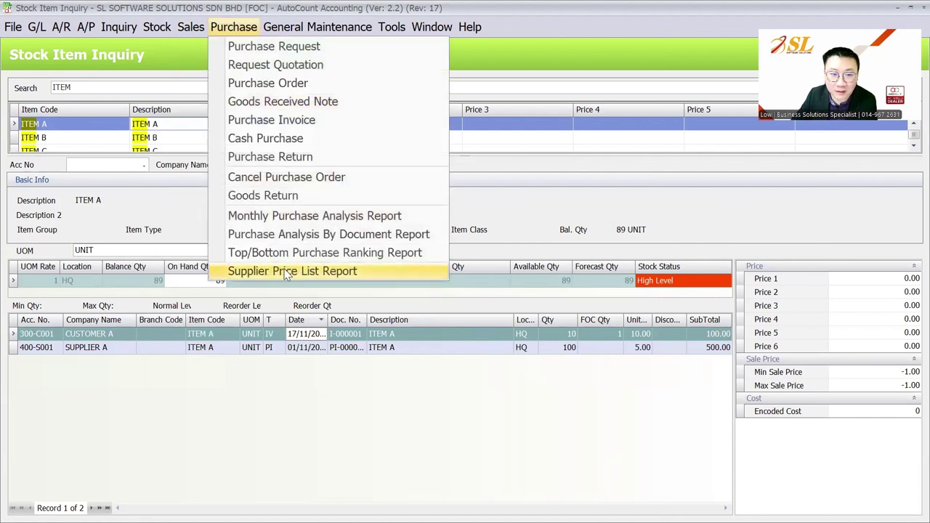